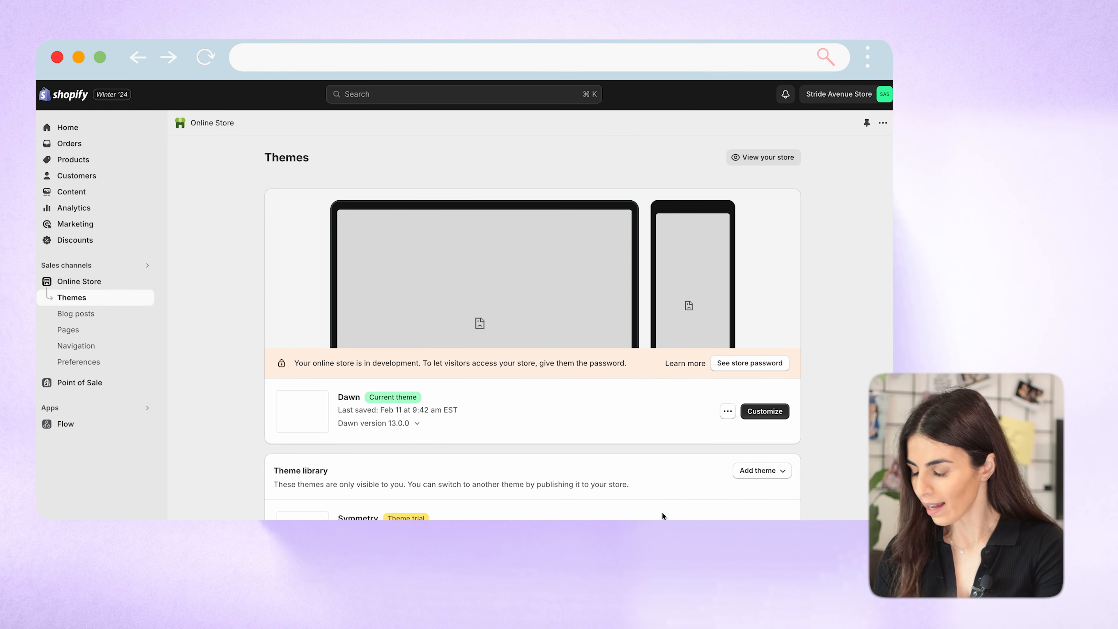
Open the Symmetry trial theme in the theme editor and switch to the Default product template.
{"action": "scroll", "coordinate": [661, 511], "scroll_direction": "down", "scroll_amount": 3}
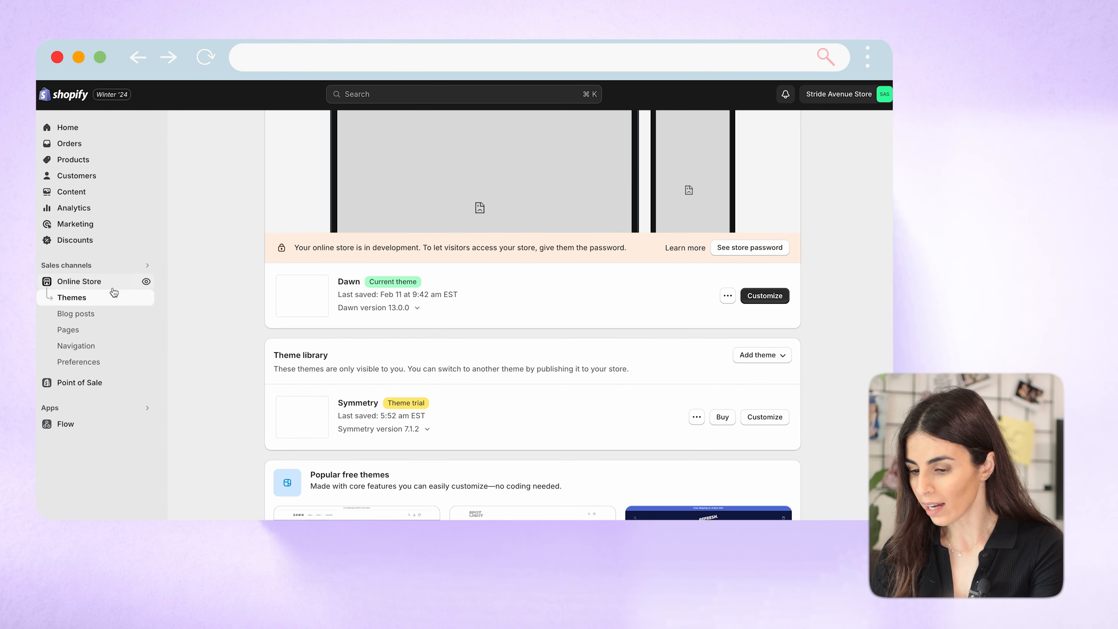
{"action": "left_click", "coordinate": [491, 175]}
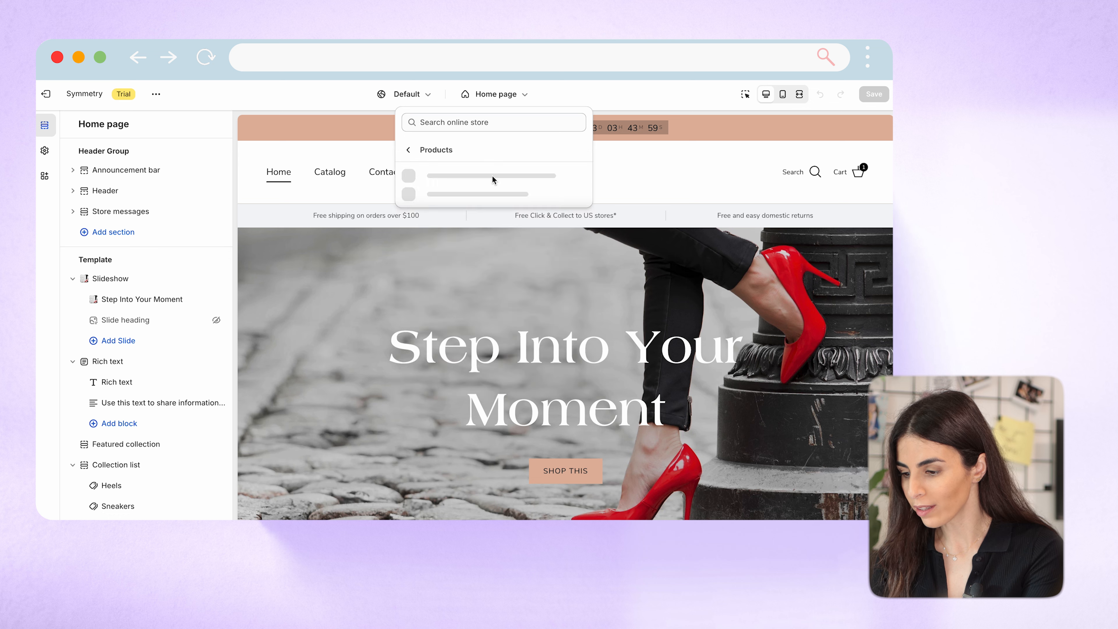
{"action": "left_click", "coordinate": [500, 190]}
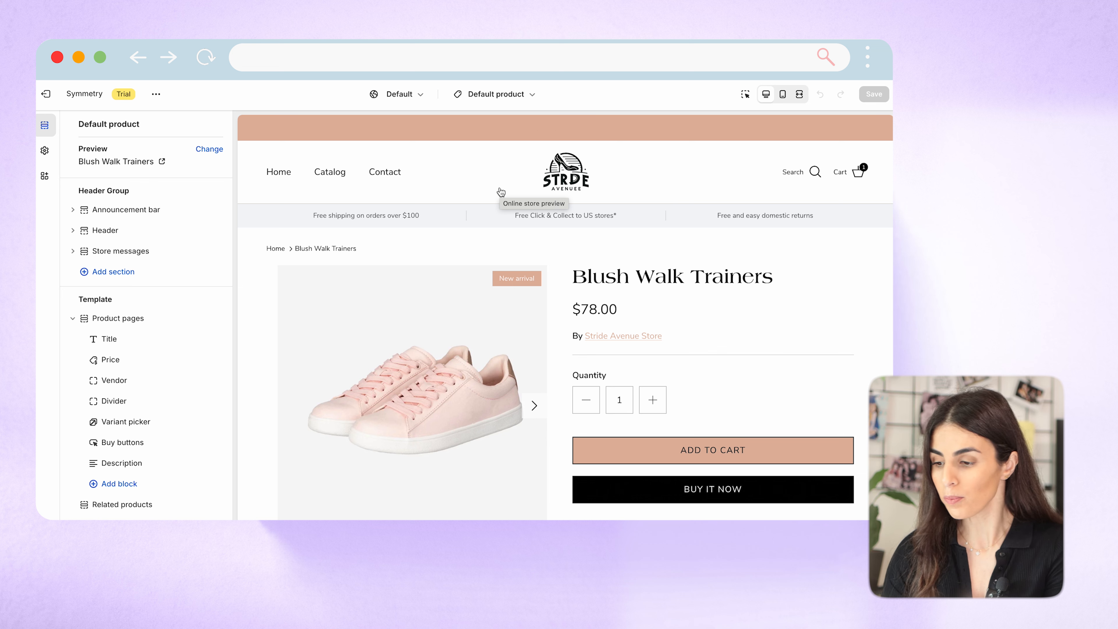
{"action": "left_click", "coordinate": [495, 94]}
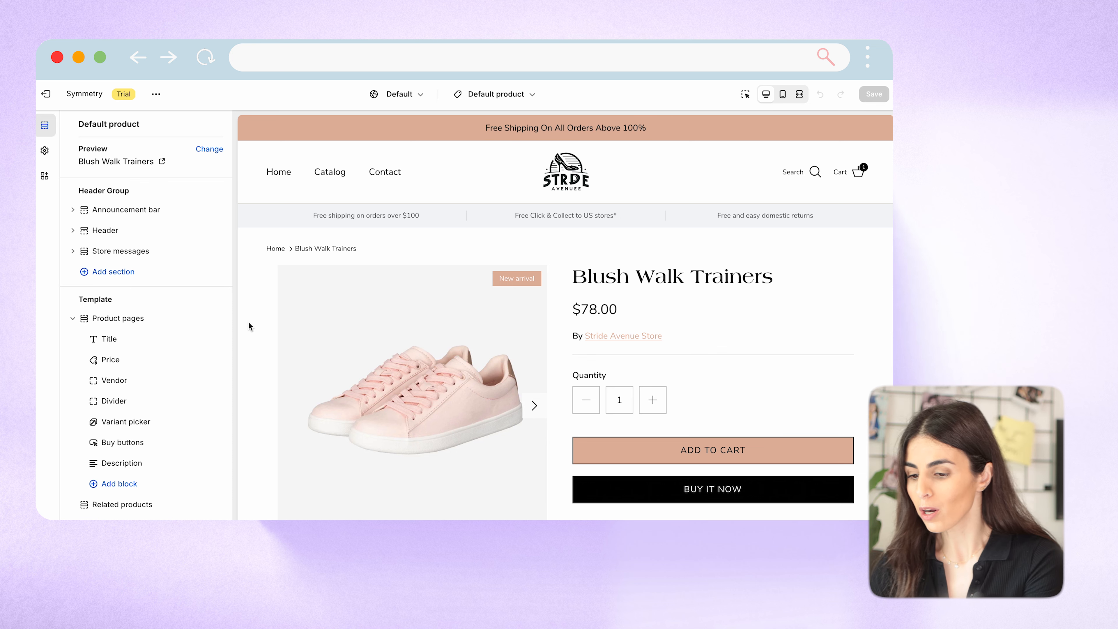
Look through the product template's sections and open the settings of the Product pages section.
{"action": "scroll", "coordinate": [164, 288], "scroll_direction": "down", "scroll_amount": 5}
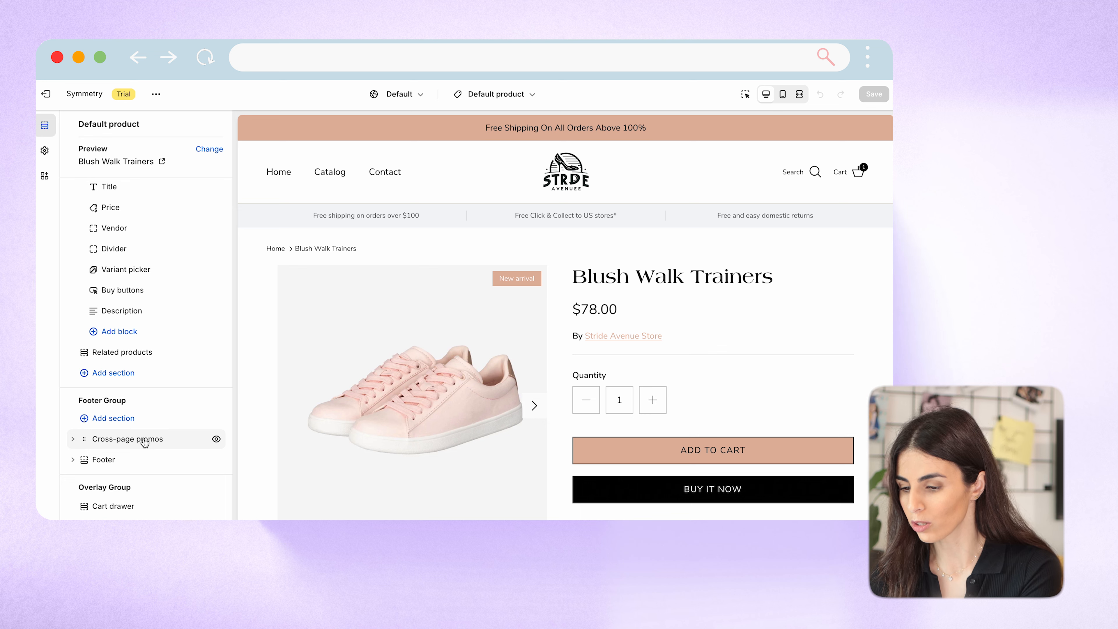
{"action": "scroll", "coordinate": [164, 322], "scroll_direction": "up", "scroll_amount": 3}
{"action": "scroll", "coordinate": [166, 323], "scroll_direction": "down", "scroll_amount": 1}
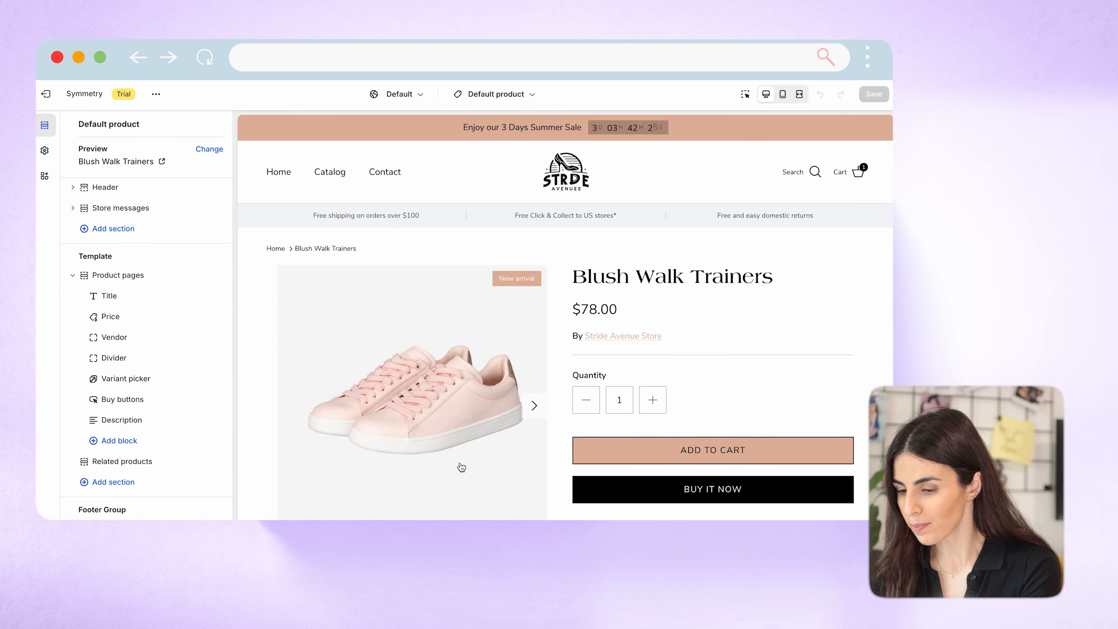
{"action": "left_click", "coordinate": [127, 277]}
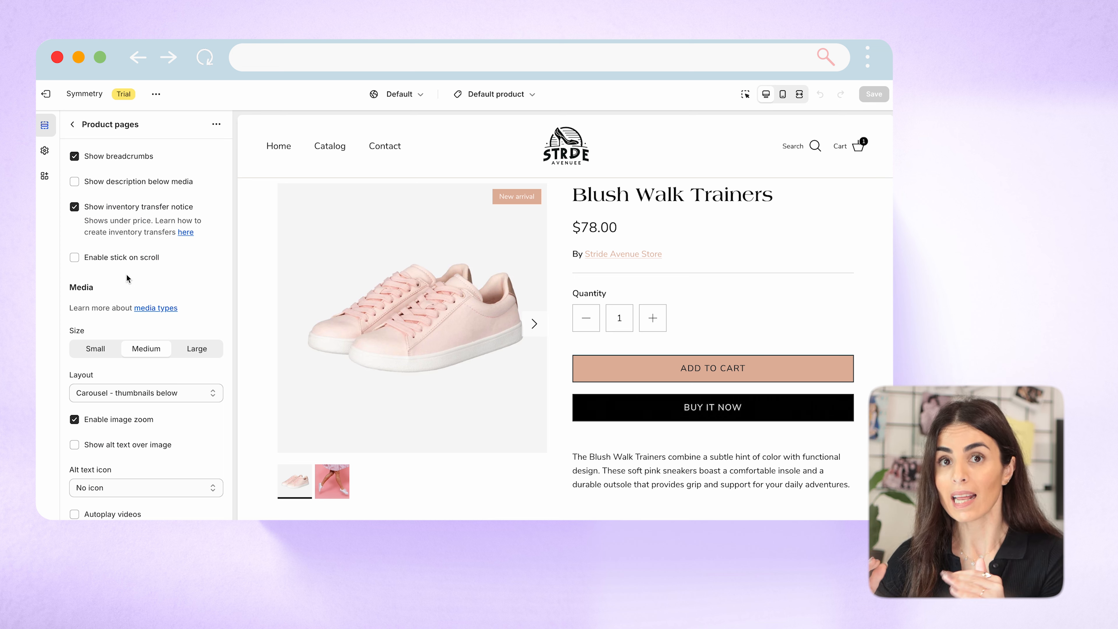
{"action": "left_click", "coordinate": [72, 124]}
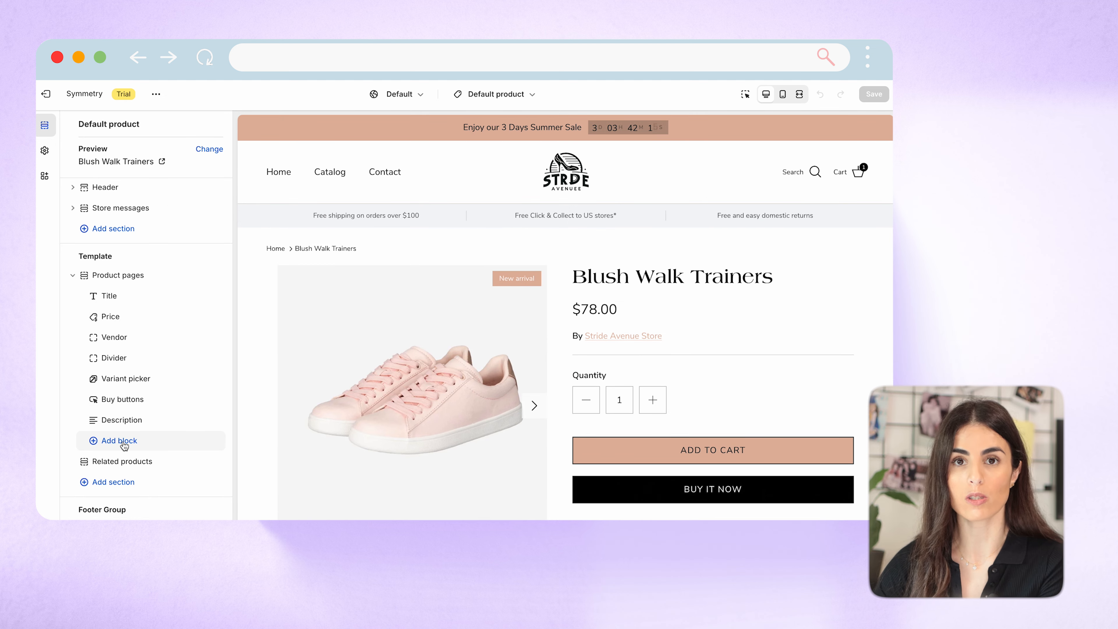
{"action": "left_click", "coordinate": [118, 275]}
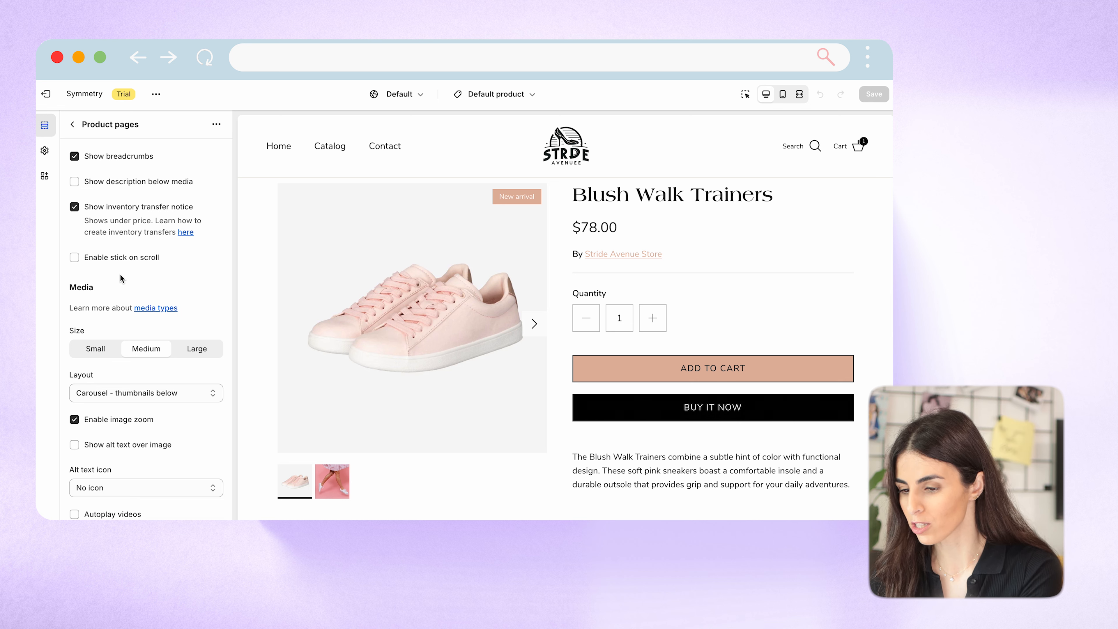
{"action": "scroll", "coordinate": [361, 294], "scroll_direction": "up", "scroll_amount": 2}
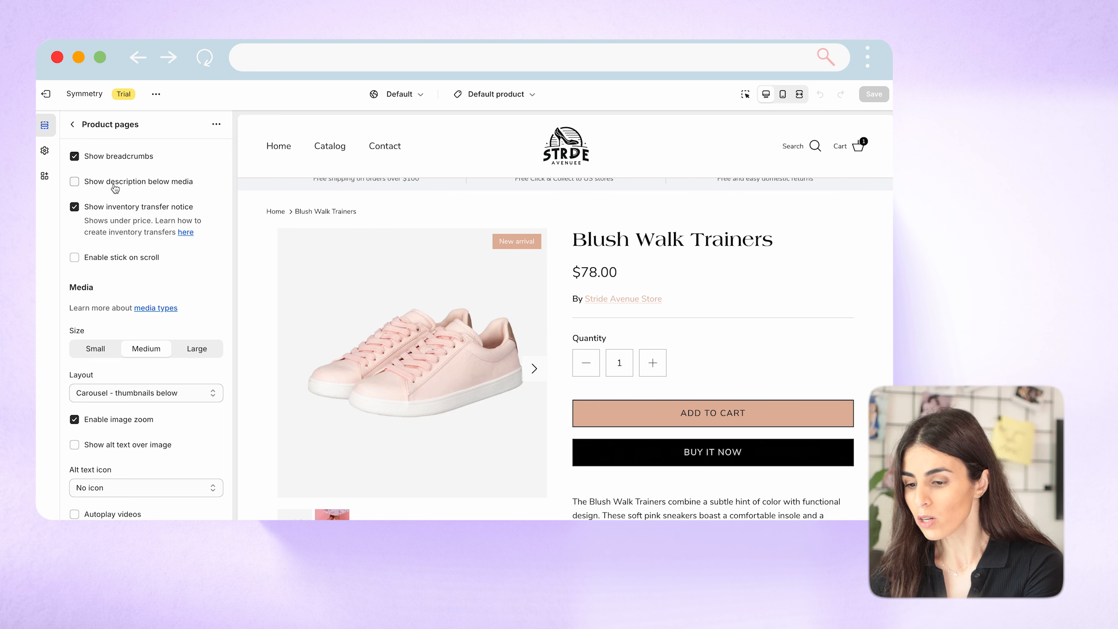
Try showing the product description below the media, check the preview, and turn the option off again.
{"action": "scroll", "coordinate": [587, 376], "scroll_direction": "down", "scroll_amount": 8}
{"action": "scroll", "coordinate": [587, 376], "scroll_direction": "up", "scroll_amount": 6}
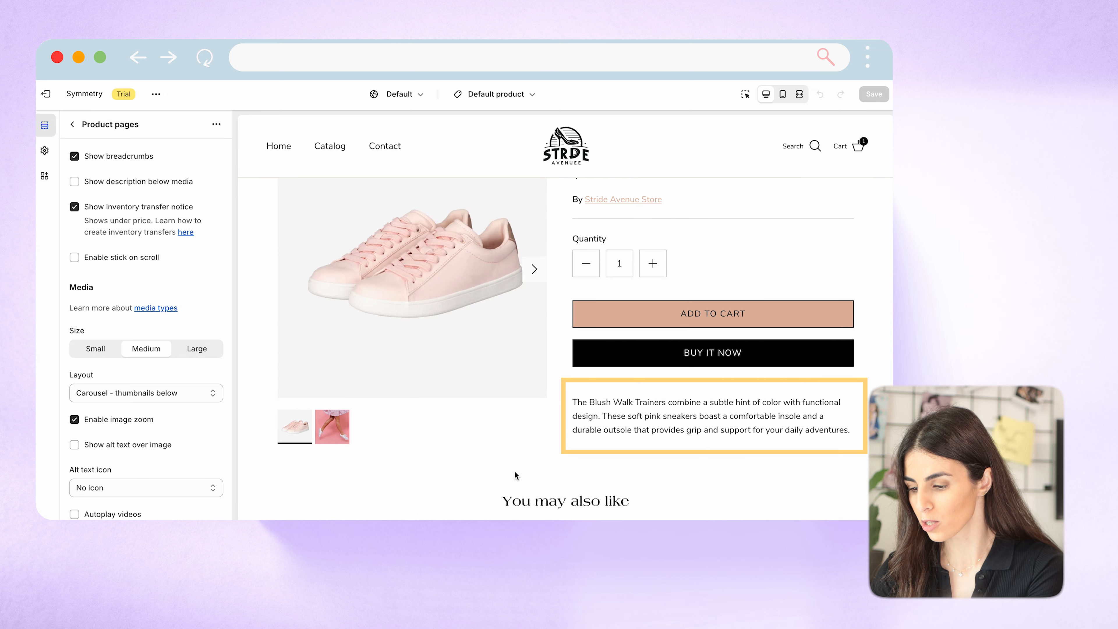
{"action": "left_click", "coordinate": [130, 184]}
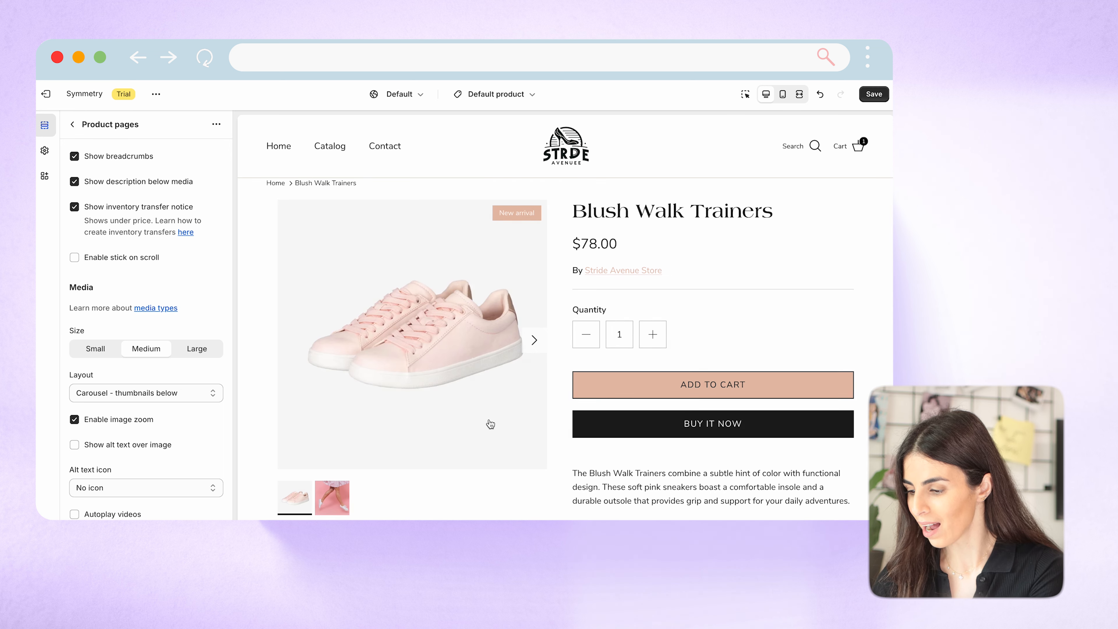
{"action": "scroll", "coordinate": [489, 423], "scroll_direction": "down", "scroll_amount": 3}
{"action": "scroll", "coordinate": [489, 424], "scroll_direction": "down", "scroll_amount": 2}
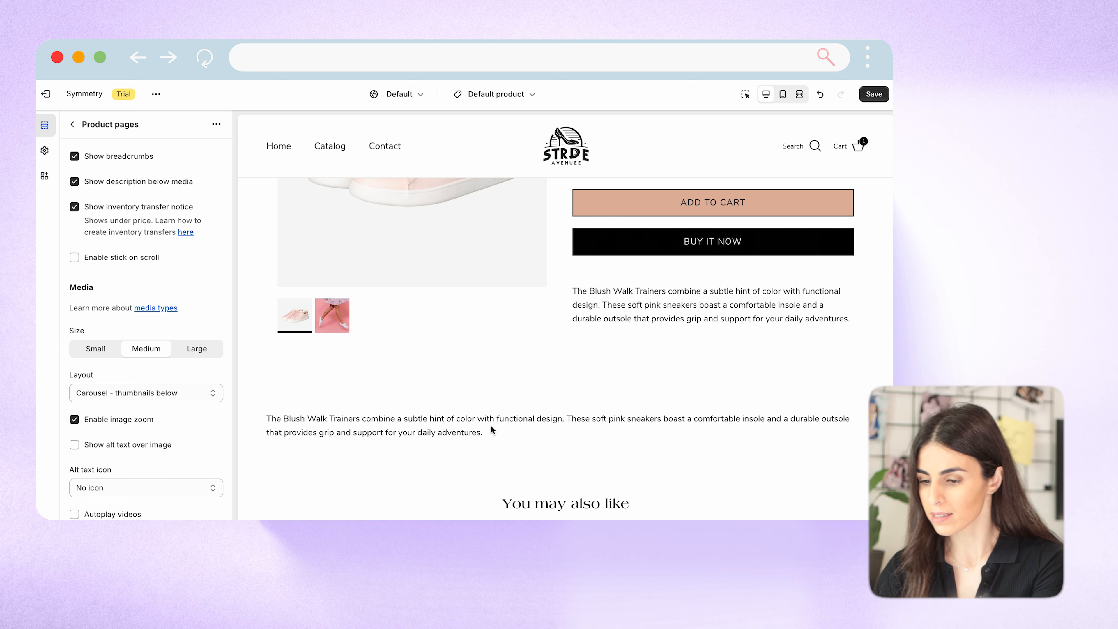
{"action": "left_click", "coordinate": [75, 183]}
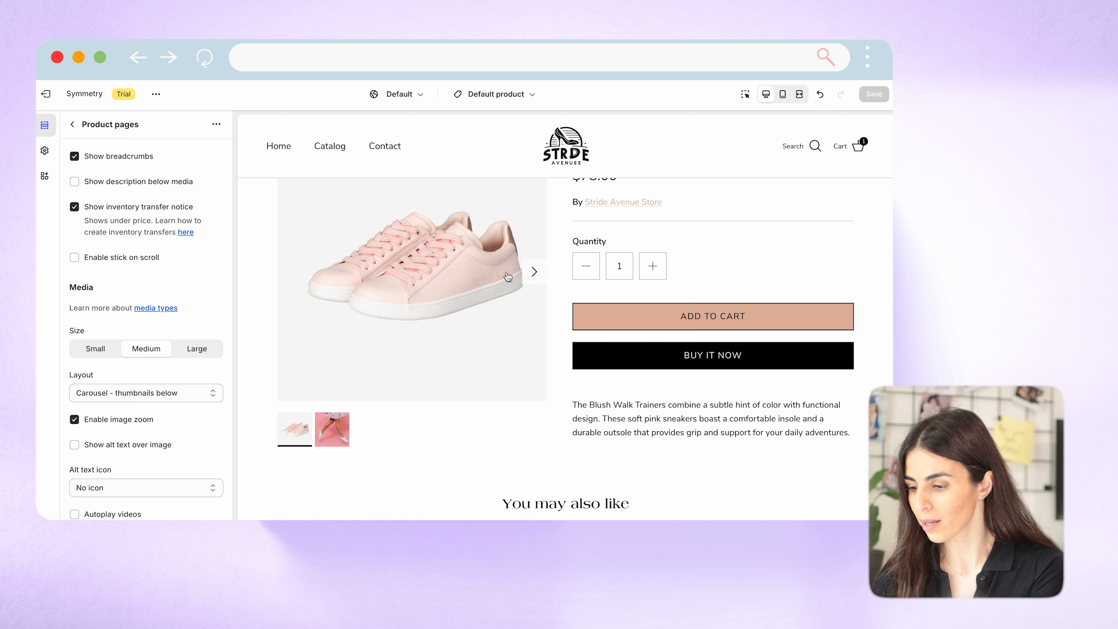
{"action": "scroll", "coordinate": [461, 264], "scroll_direction": "up", "scroll_amount": 2}
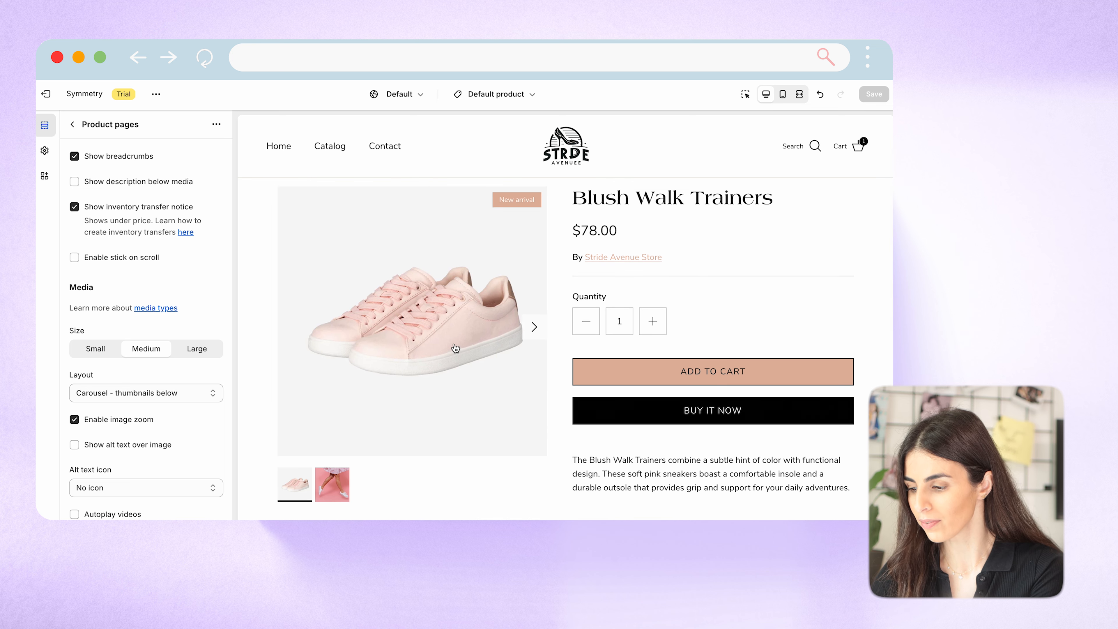
{"action": "scroll", "coordinate": [681, 324], "scroll_direction": "down", "scroll_amount": 3}
{"action": "scroll", "coordinate": [681, 325], "scroll_direction": "up", "scroll_amount": 2}
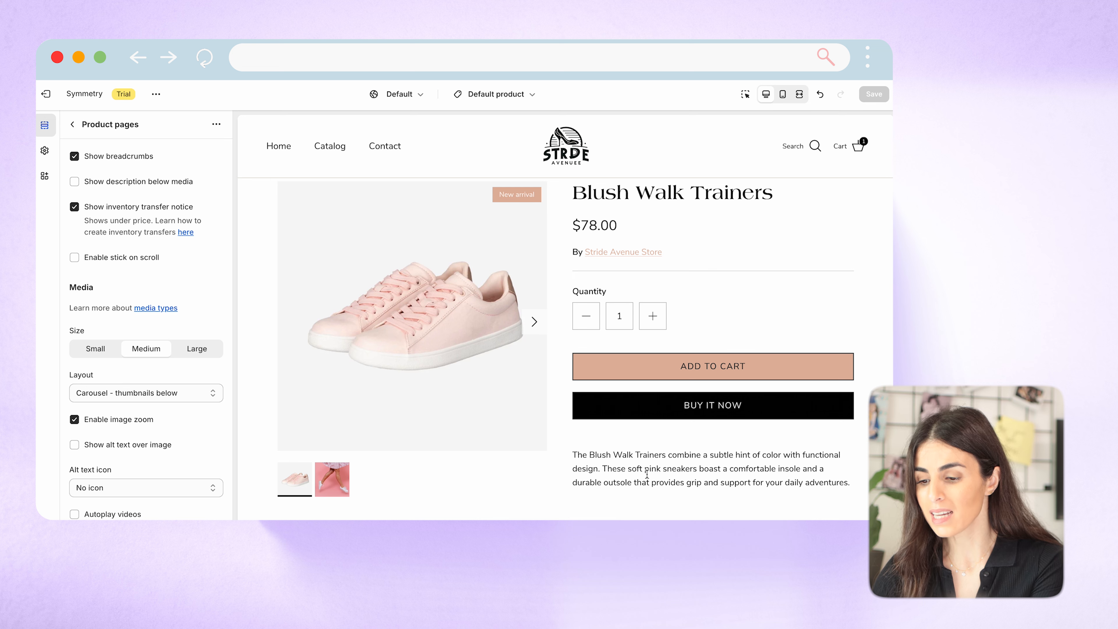
Enable stick on scroll for the Product pages section and check its effect in the preview.
{"action": "left_click", "coordinate": [121, 264]}
{"action": "scroll", "coordinate": [694, 348], "scroll_direction": "down", "scroll_amount": 1}
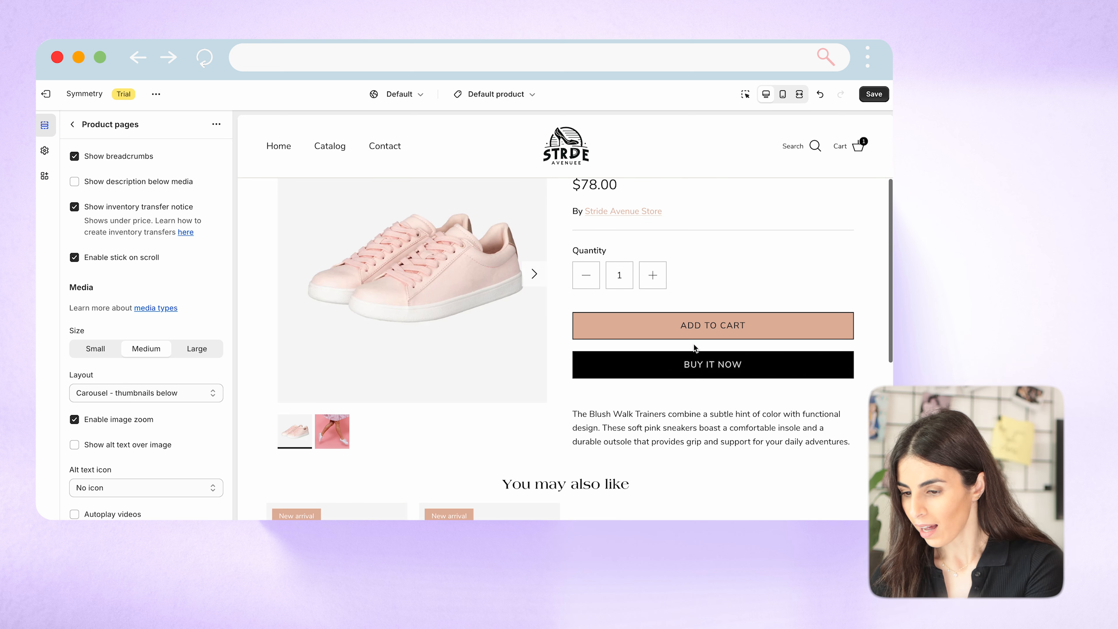
{"action": "scroll", "coordinate": [93, 313], "scroll_direction": "down", "scroll_amount": 1}
Try the Small media size, check it in the preview, and set the size back to Medium.
{"action": "left_click", "coordinate": [93, 311]}
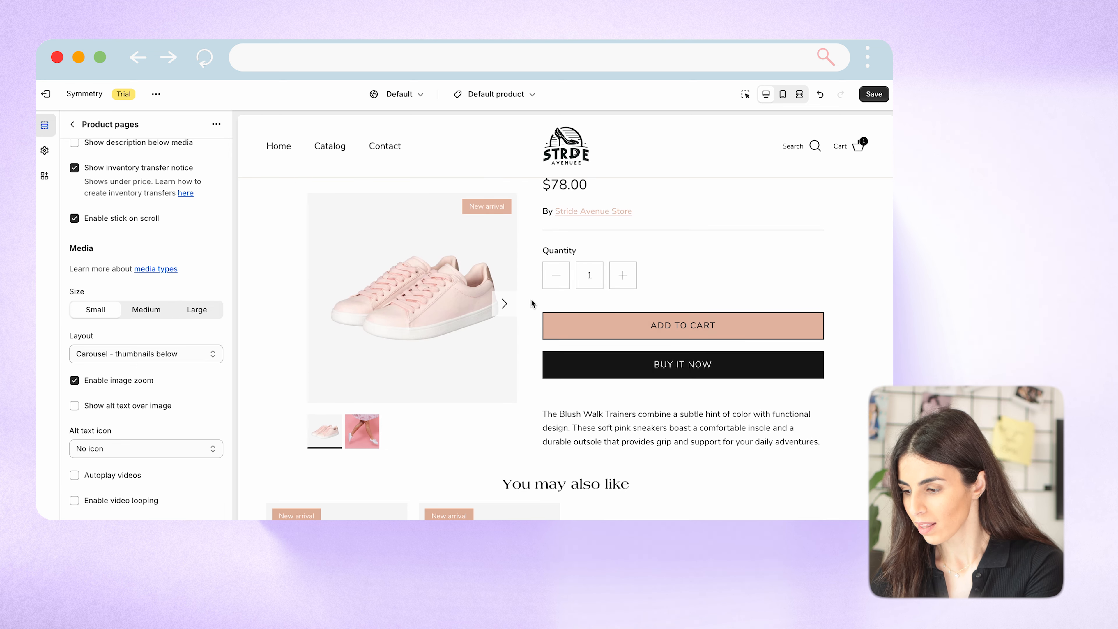
{"action": "scroll", "coordinate": [653, 292], "scroll_direction": "down", "scroll_amount": 3}
{"action": "scroll", "coordinate": [653, 292], "scroll_direction": "up", "scroll_amount": 2}
{"action": "scroll", "coordinate": [653, 292], "scroll_direction": "up", "scroll_amount": 1}
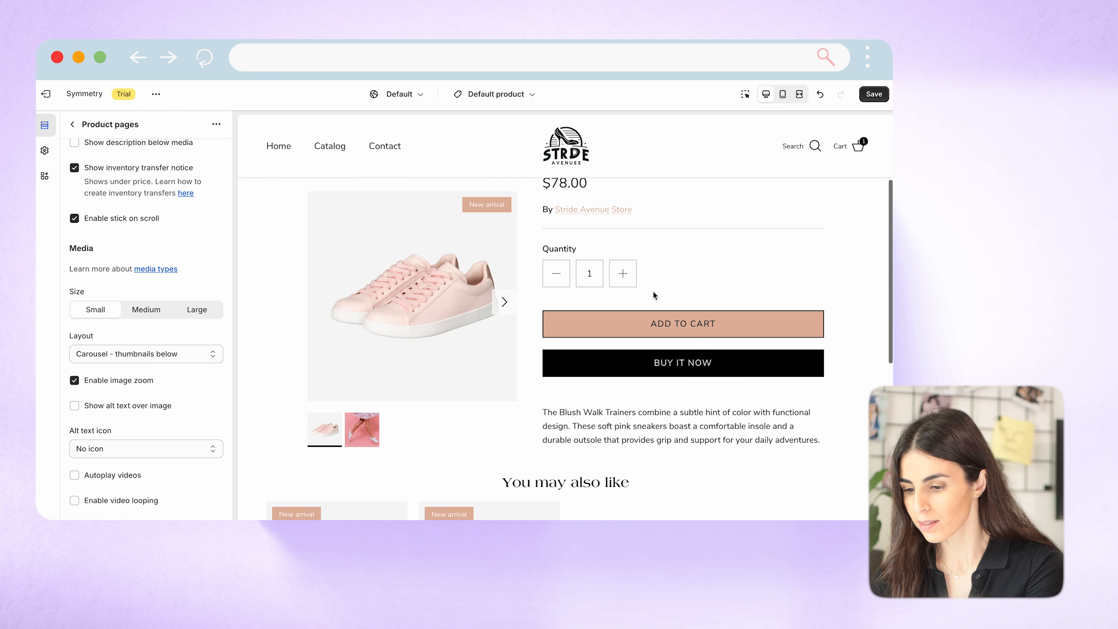
{"action": "left_click", "coordinate": [164, 316]}
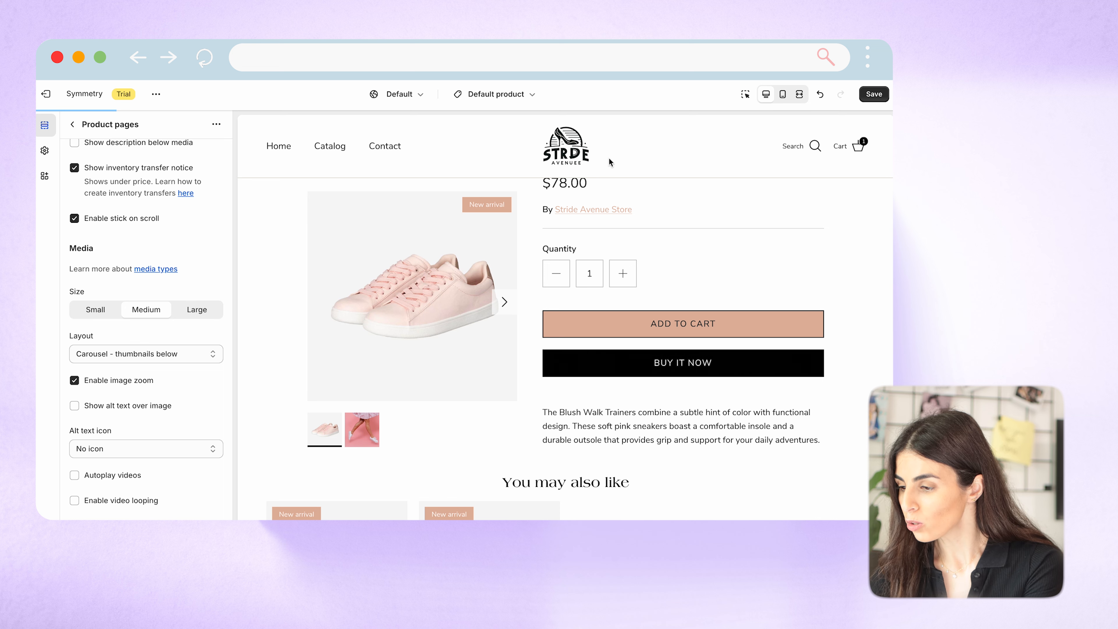
Compare the product page with Medium media in the fullscreen and desktop previews.
{"action": "left_click", "coordinate": [799, 95]}
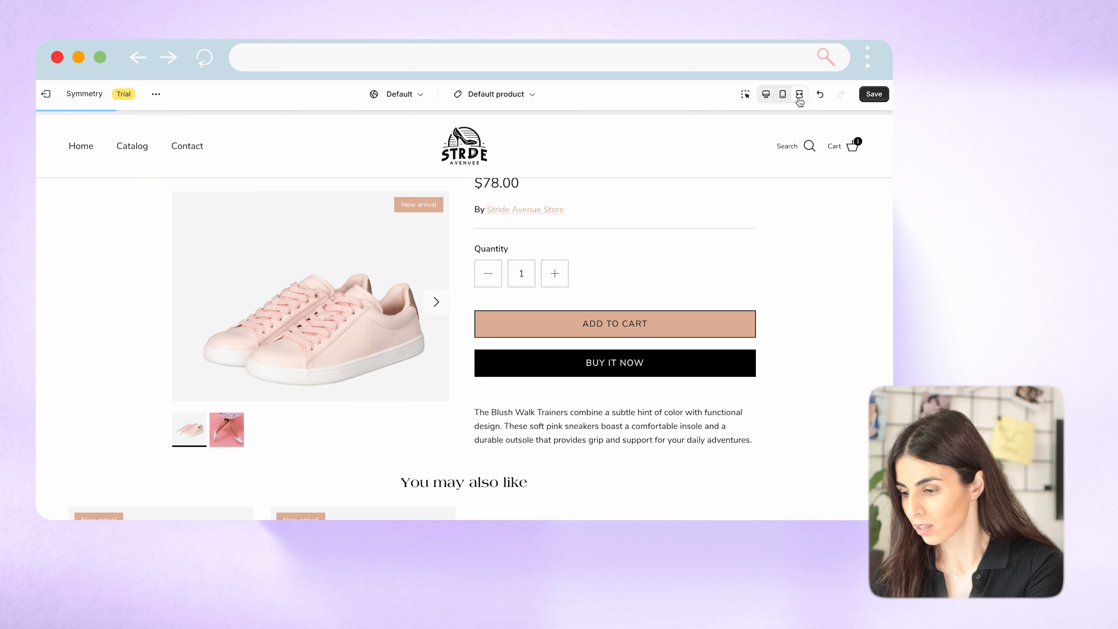
{"action": "left_click", "coordinate": [765, 94]}
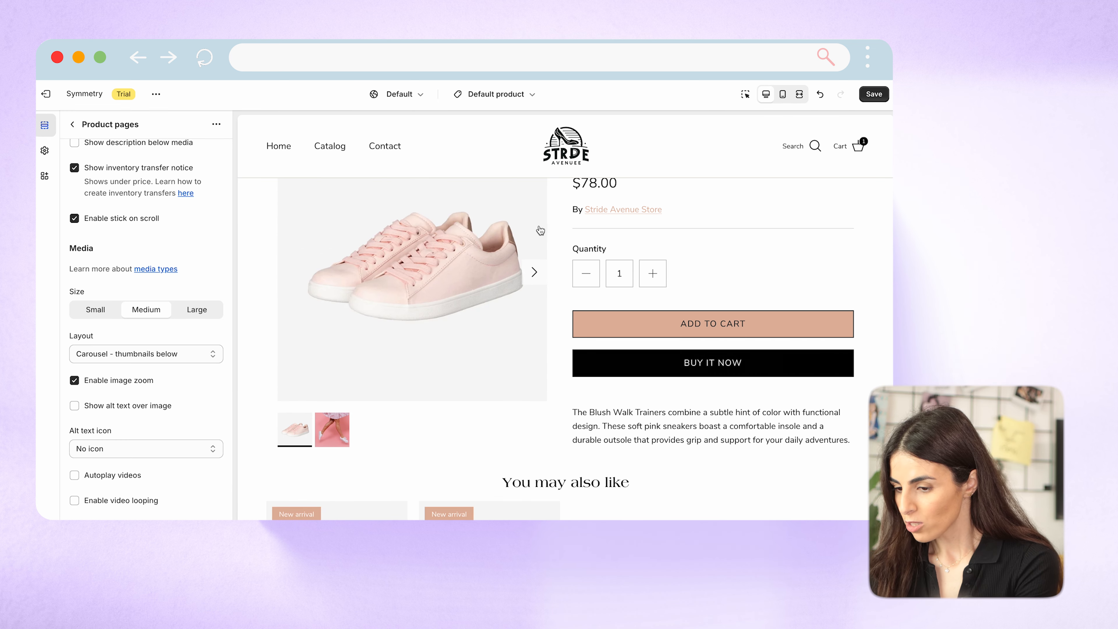
{"action": "scroll", "coordinate": [467, 295], "scroll_direction": "up", "scroll_amount": 3}
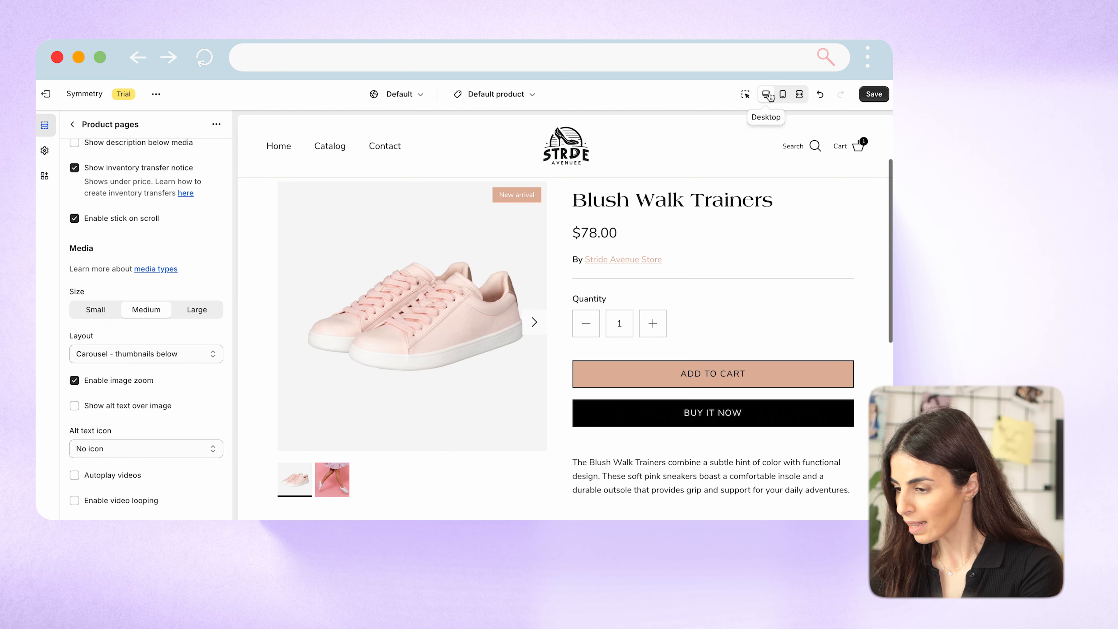
{"action": "left_click", "coordinate": [799, 94]}
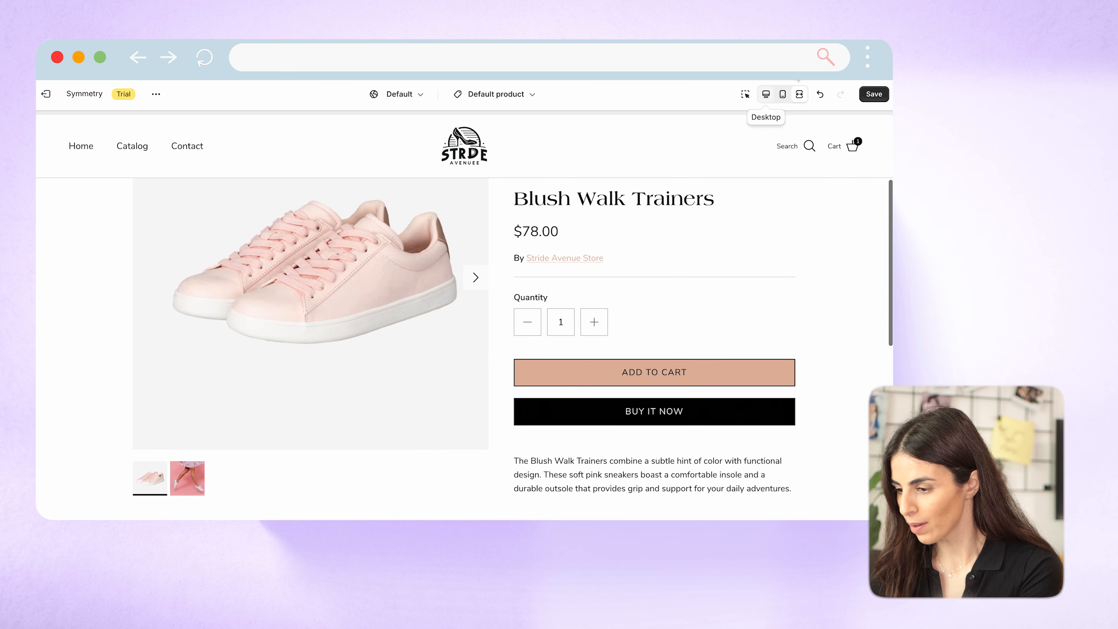
{"action": "left_click", "coordinate": [766, 94]}
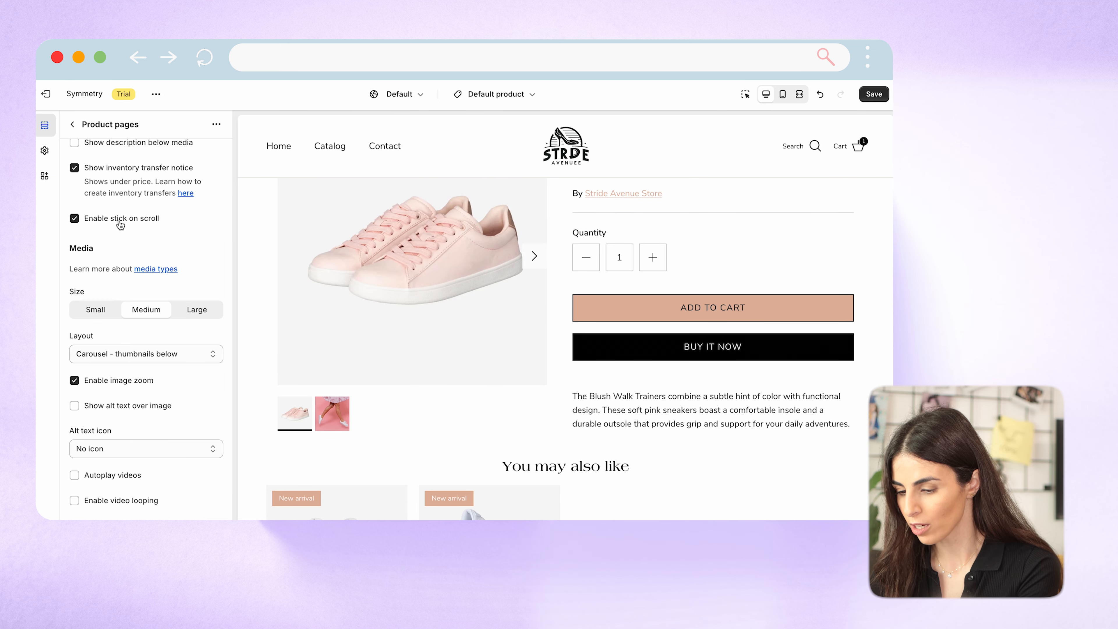
Try the Large media size, view it in the fullscreen preview, and return the size to Medium.
{"action": "left_click", "coordinate": [203, 311]}
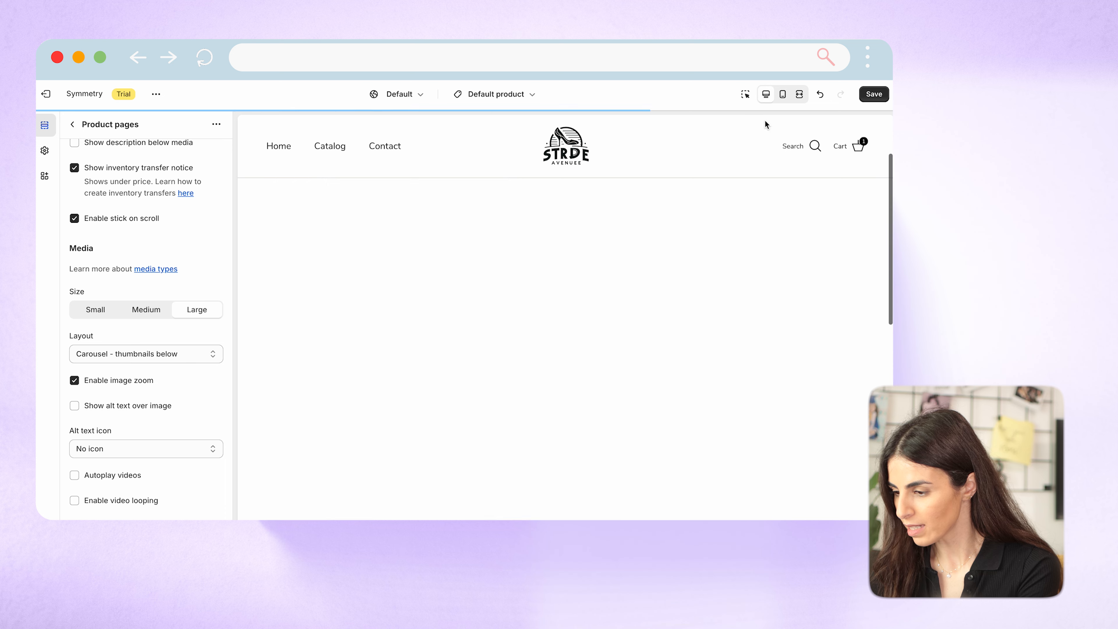
{"action": "left_click", "coordinate": [799, 94]}
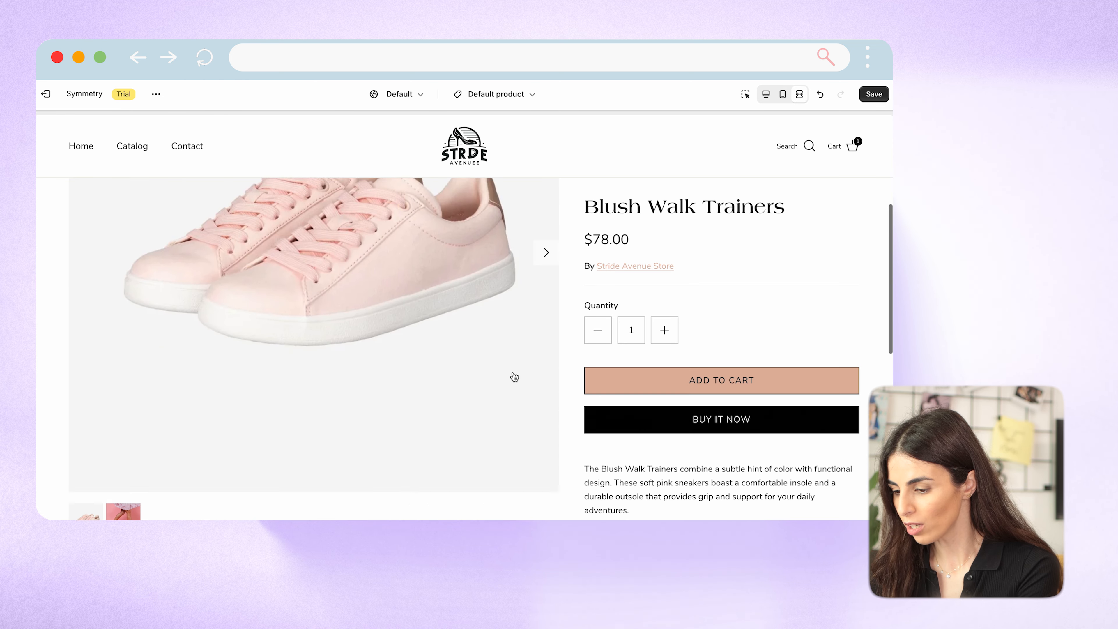
{"action": "left_click", "coordinate": [768, 95]}
{"action": "left_click", "coordinate": [149, 309]}
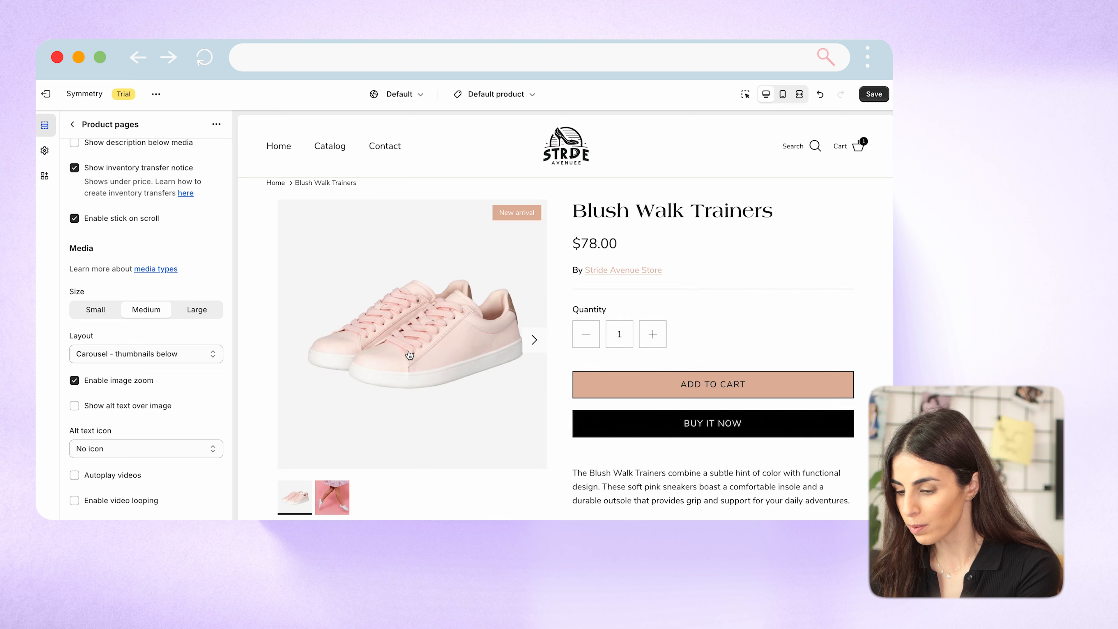
Try the Two column media layout and return the layout to Carousel - thumbnails below.
{"action": "left_click", "coordinate": [213, 356]}
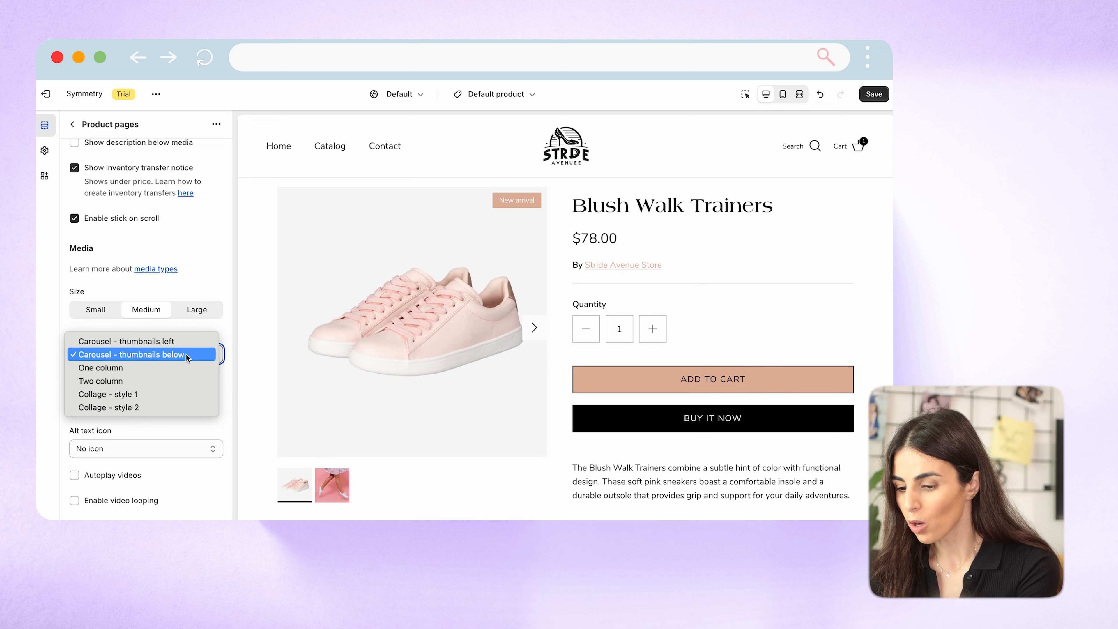
{"action": "left_click", "coordinate": [173, 382]}
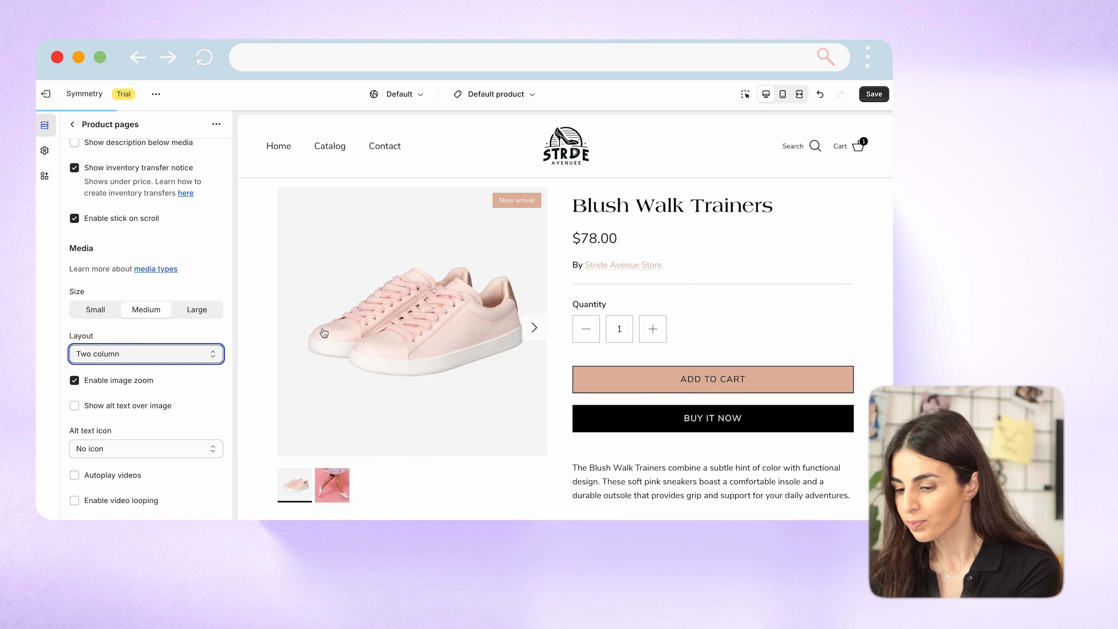
{"action": "left_click", "coordinate": [159, 359]}
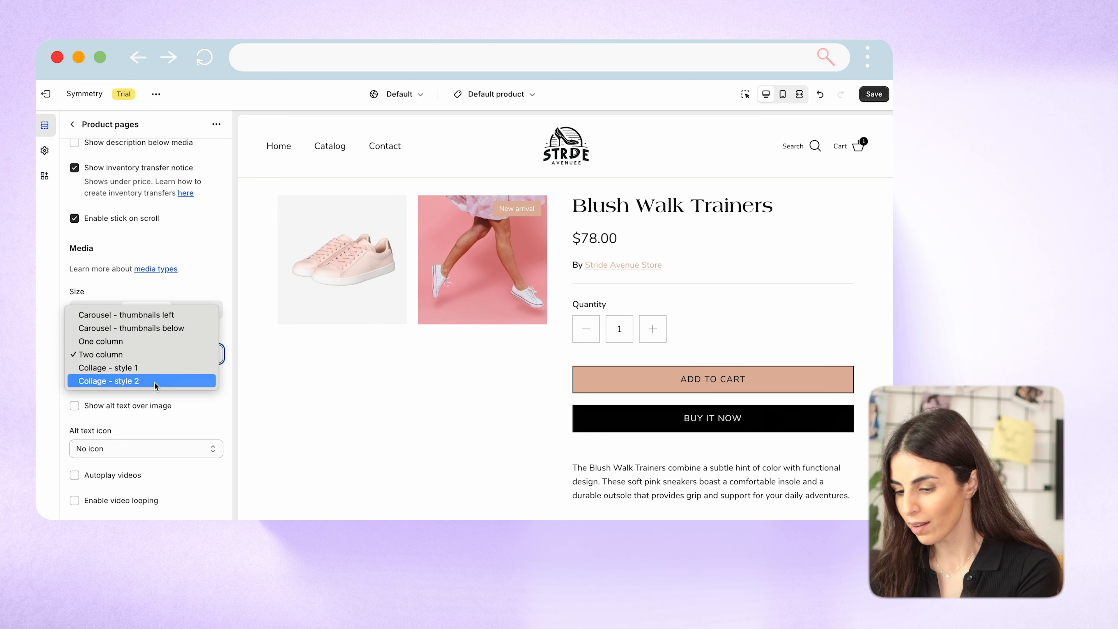
{"action": "left_click", "coordinate": [169, 328]}
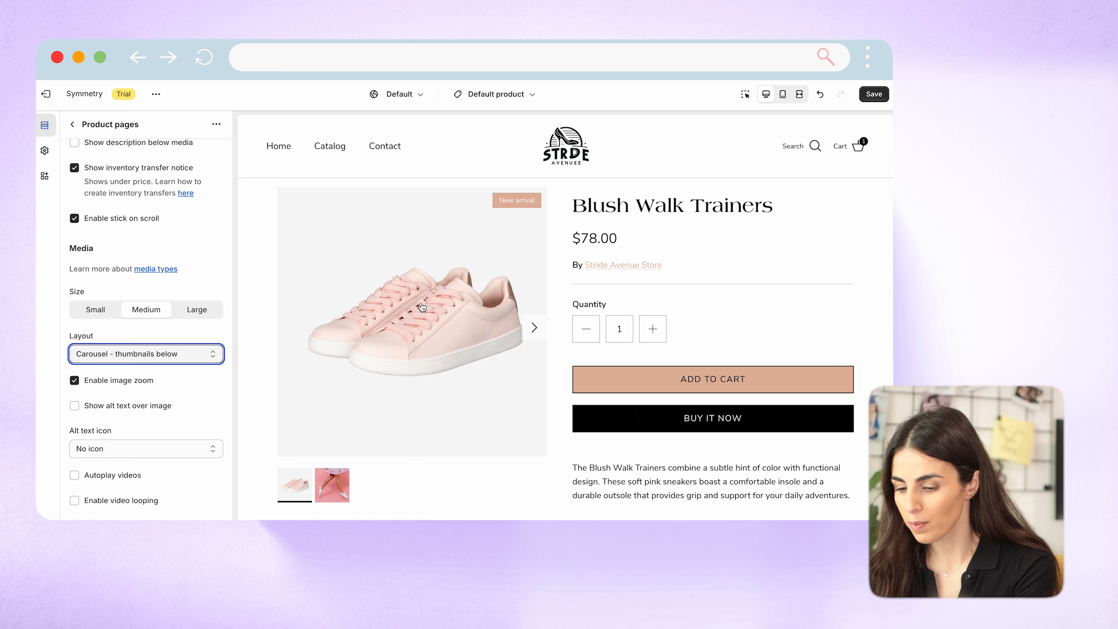
Try showing alt text over the product image and turn the option off again.
{"action": "scroll", "coordinate": [134, 412], "scroll_direction": "down", "scroll_amount": 2}
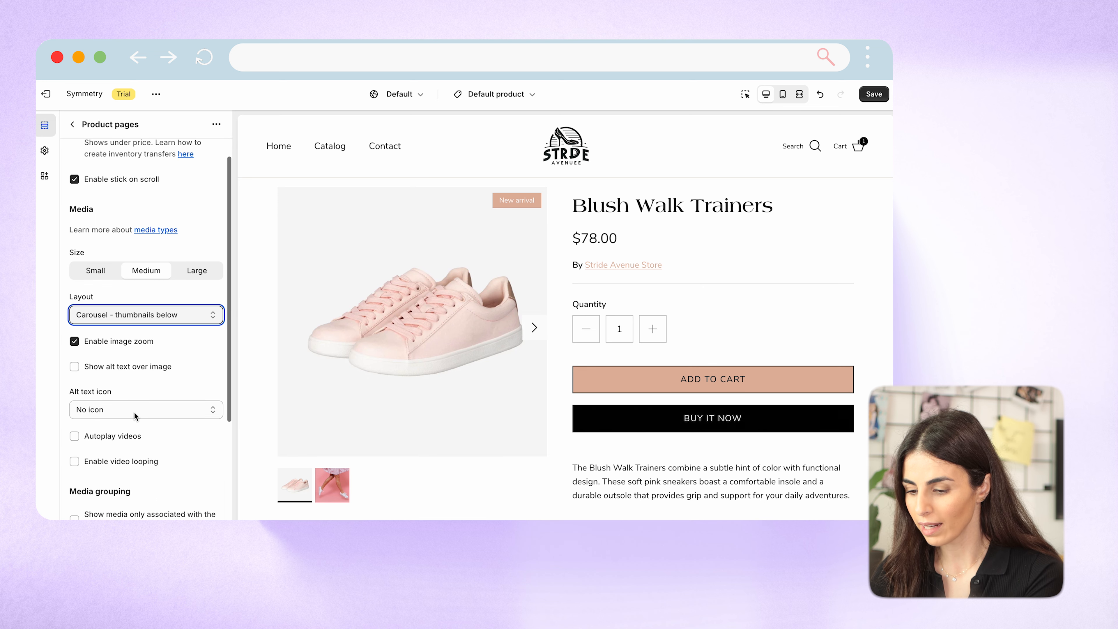
{"action": "left_click", "coordinate": [147, 372]}
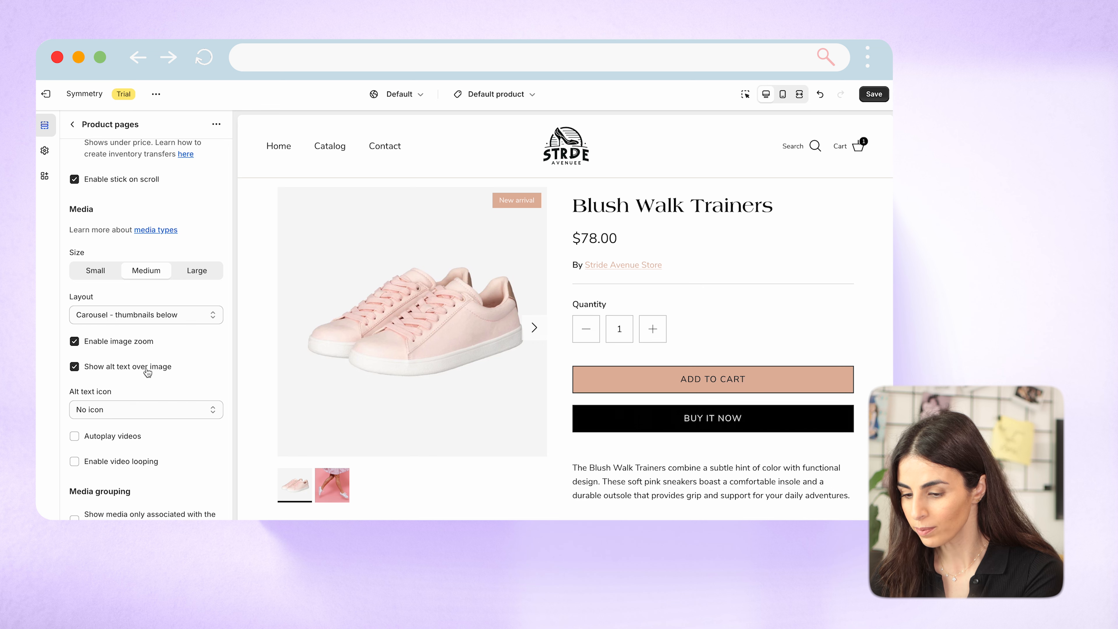
{"action": "left_click", "coordinate": [148, 373]}
{"action": "scroll", "coordinate": [150, 369], "scroll_direction": "down", "scroll_amount": 2}
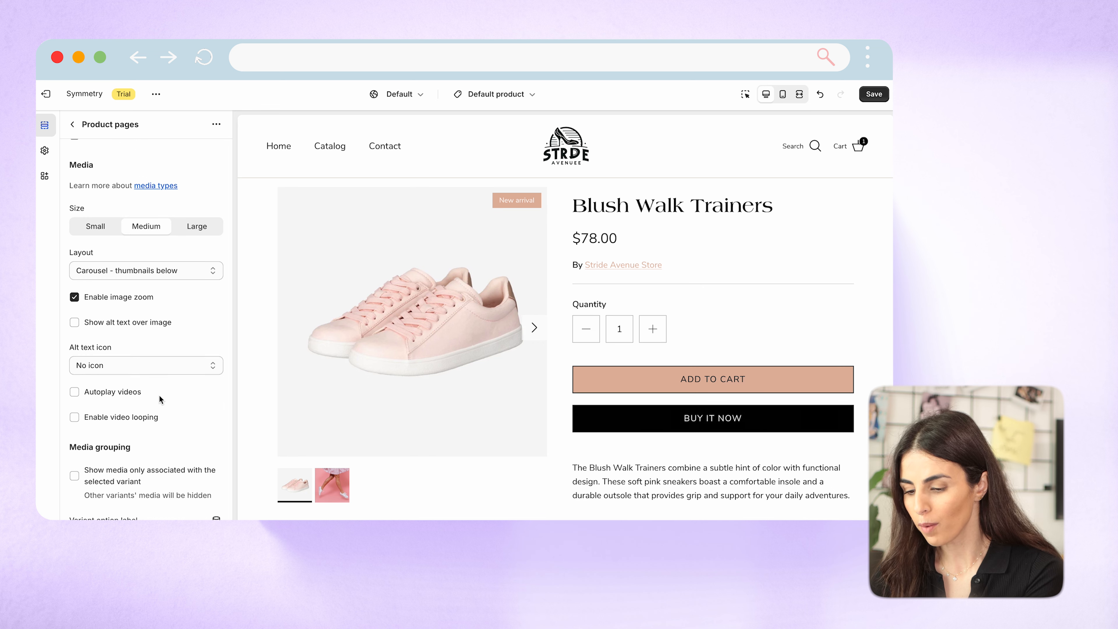
Look through the video and media grouping settings of the Product pages section.
{"action": "scroll", "coordinate": [146, 400], "scroll_direction": "down", "scroll_amount": 3}
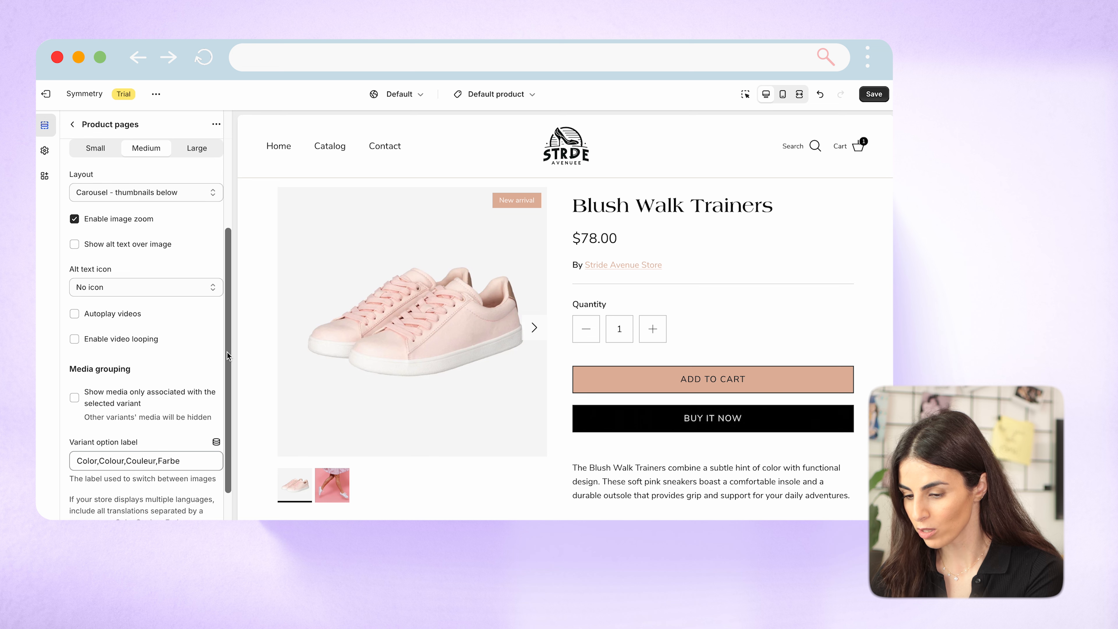
{"action": "scroll", "coordinate": [154, 407], "scroll_direction": "down", "scroll_amount": 2}
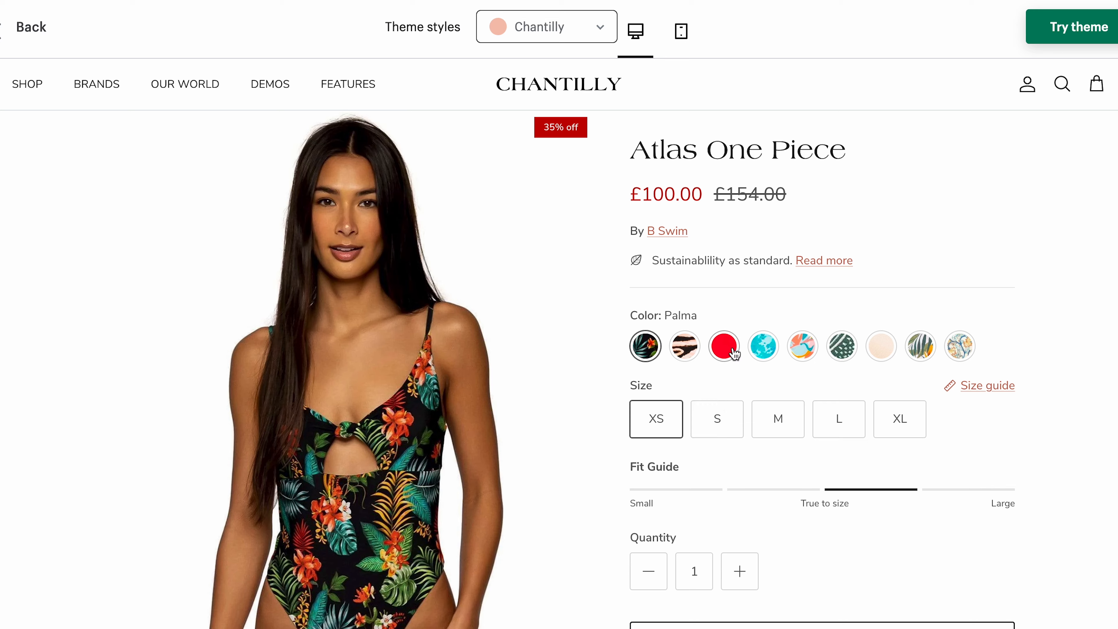
In the Chantilly theme demo, choose the red colour of the Atlas One Piece and examine the images shown for that variant.
{"action": "left_click", "coordinate": [734, 354]}
{"action": "scroll", "coordinate": [484, 444], "scroll_direction": "down", "scroll_amount": 5}
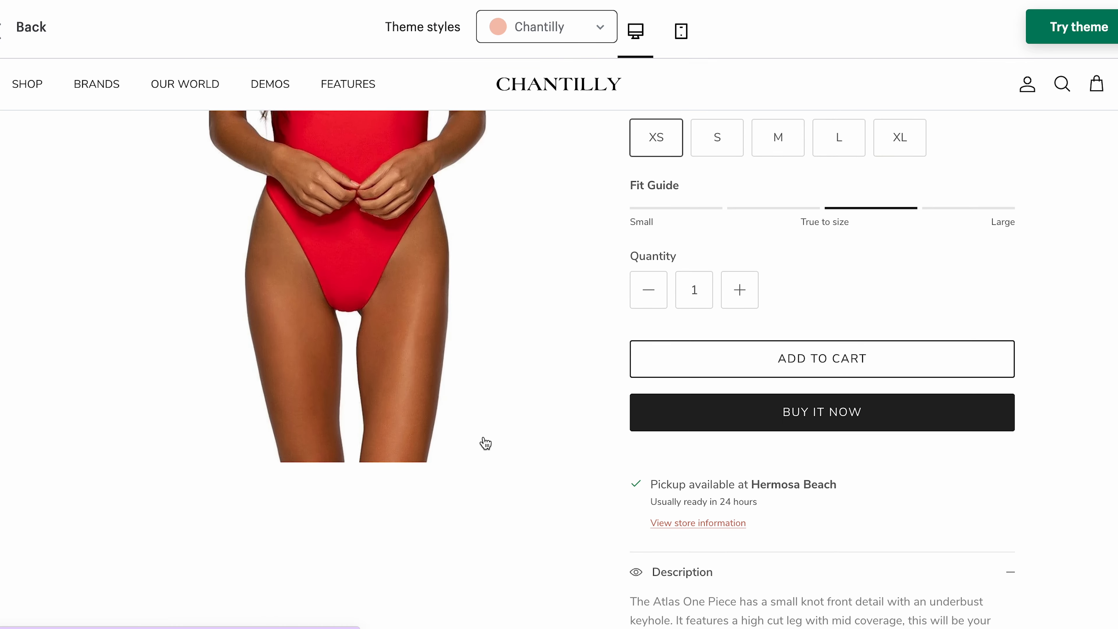
{"action": "scroll", "coordinate": [486, 443], "scroll_direction": "down", "scroll_amount": 12}
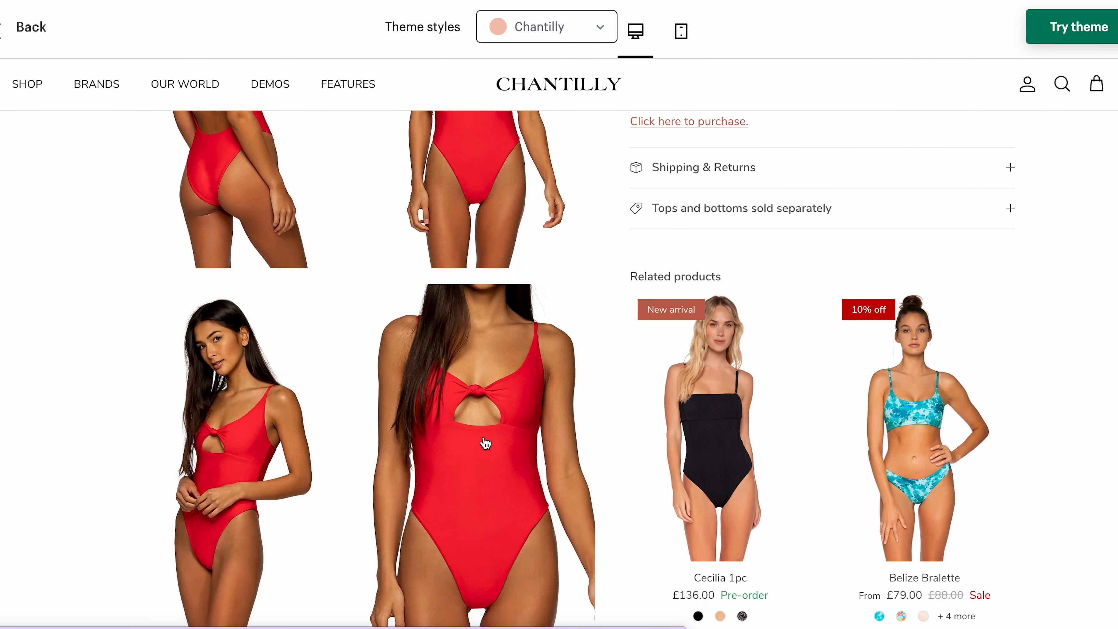
{"action": "scroll", "coordinate": [486, 443], "scroll_direction": "down", "scroll_amount": 5}
{"action": "scroll", "coordinate": [483, 445], "scroll_direction": "up", "scroll_amount": 10}
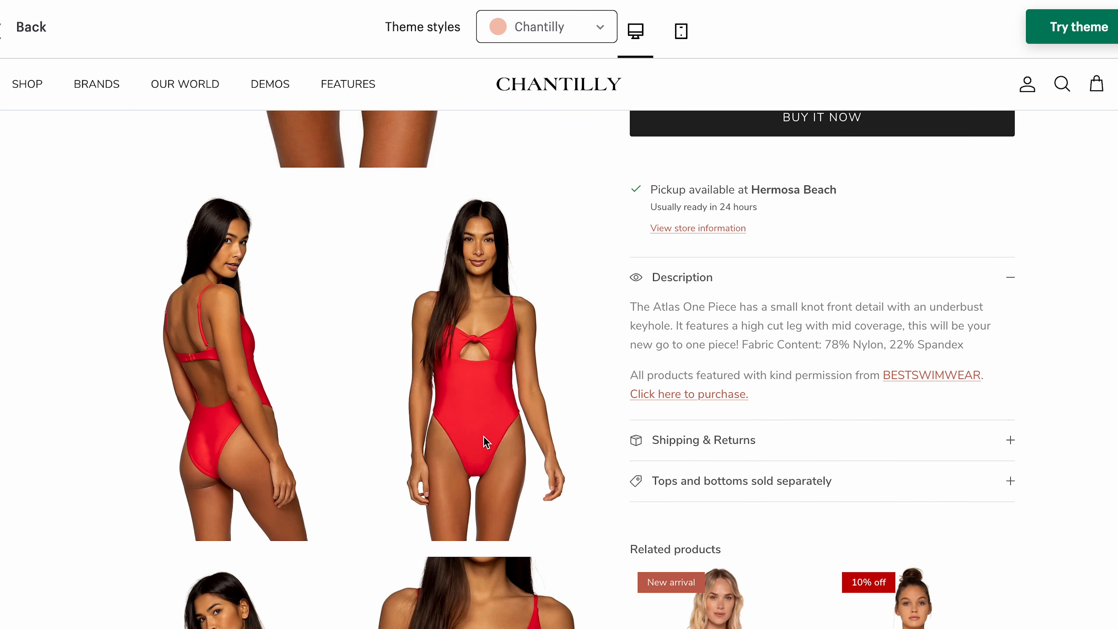
{"action": "scroll", "coordinate": [484, 437], "scroll_direction": "up", "scroll_amount": 10}
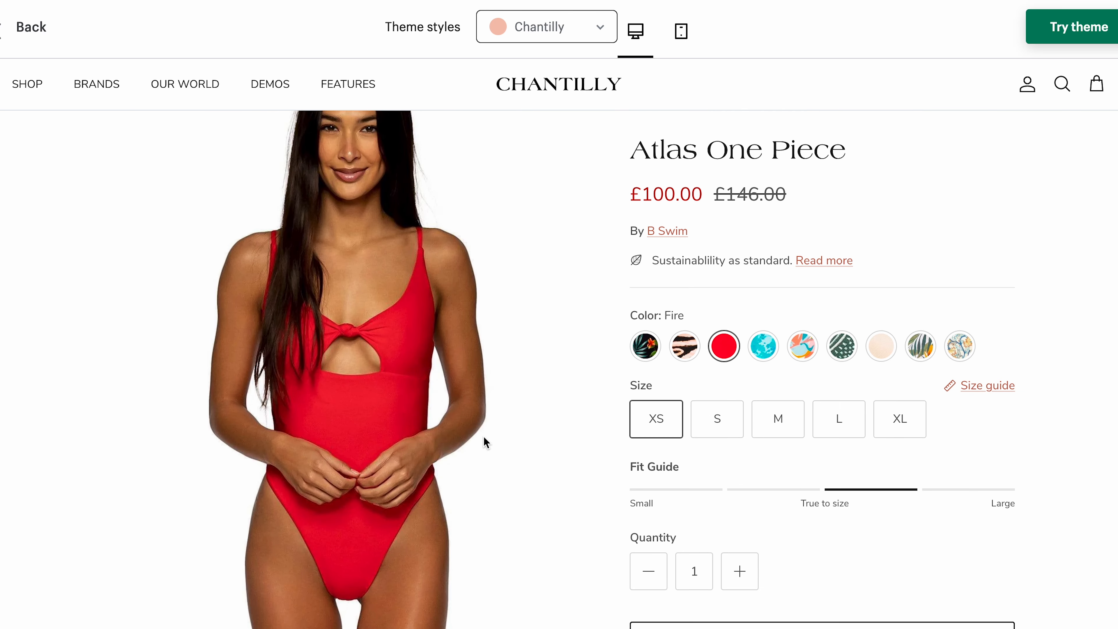
{"action": "scroll", "coordinate": [483, 436], "scroll_direction": "up", "scroll_amount": 2}
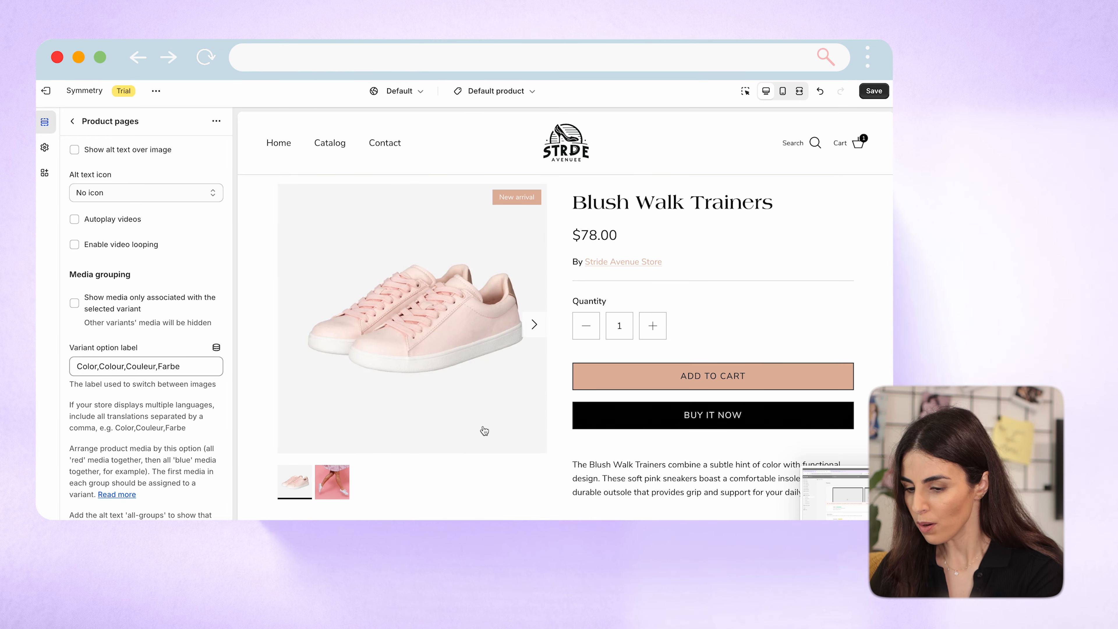
Read the remaining media grouping notes for the Product pages section and return to the template's section list.
{"action": "scroll", "coordinate": [110, 462], "scroll_direction": "down", "scroll_amount": 1}
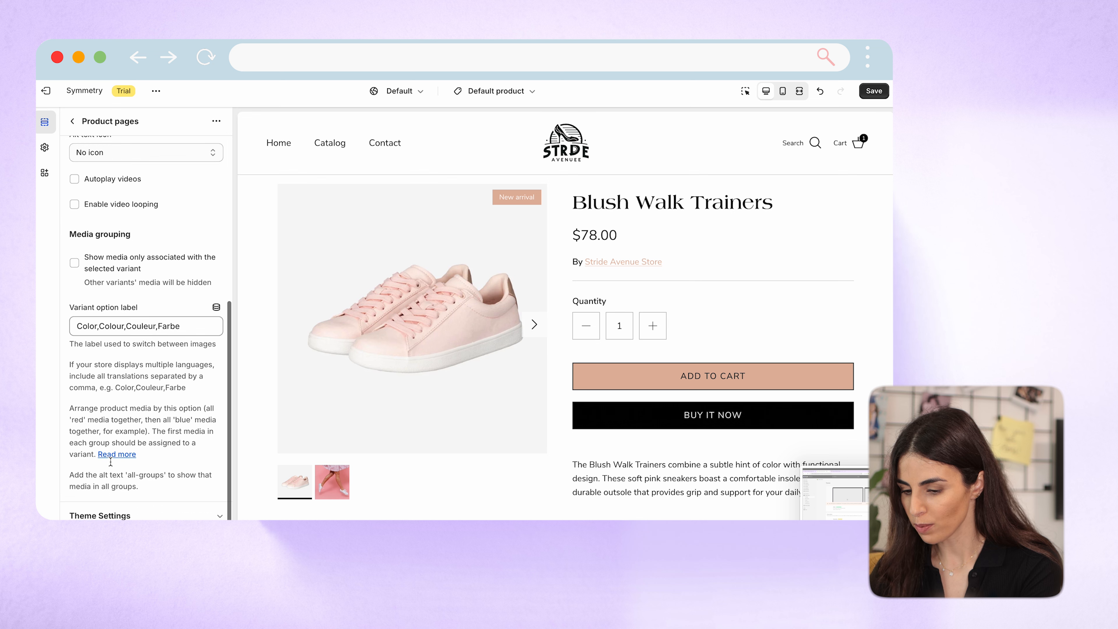
{"action": "left_click", "coordinate": [73, 121]}
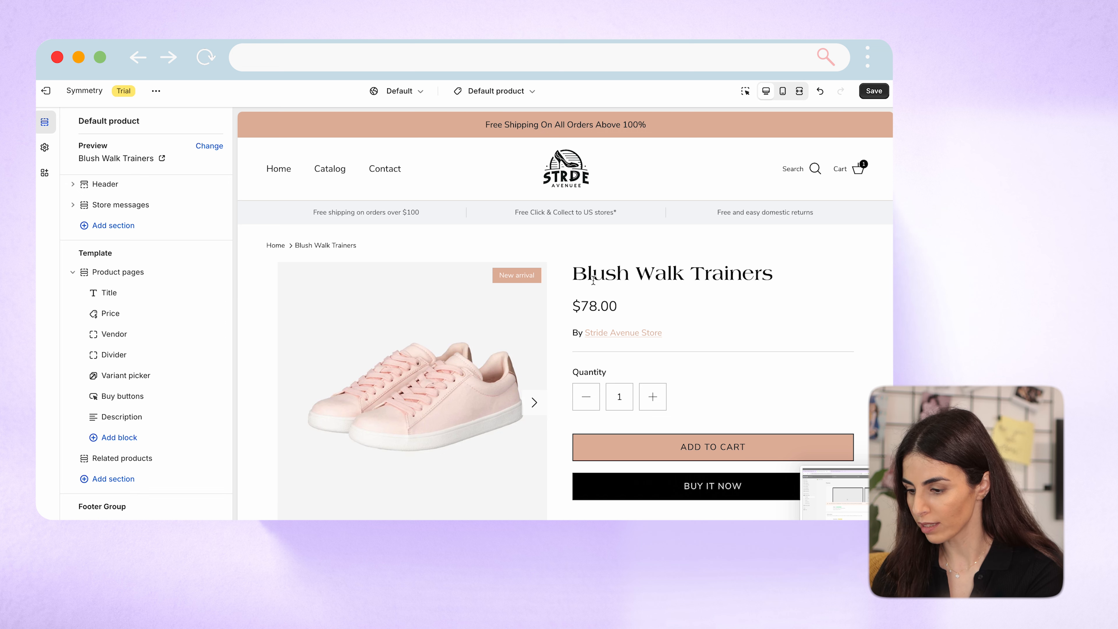
Review the available settings of the Title, Price and Buy buttons blocks, returning to the section list after each.
{"action": "left_click", "coordinate": [113, 292]}
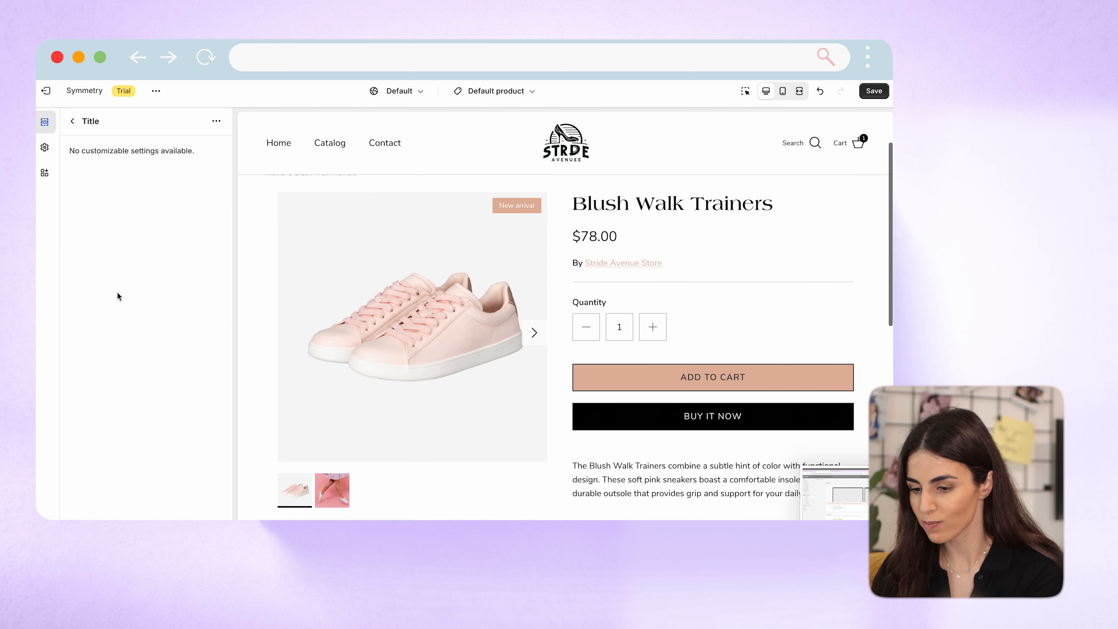
{"action": "left_click", "coordinate": [72, 121]}
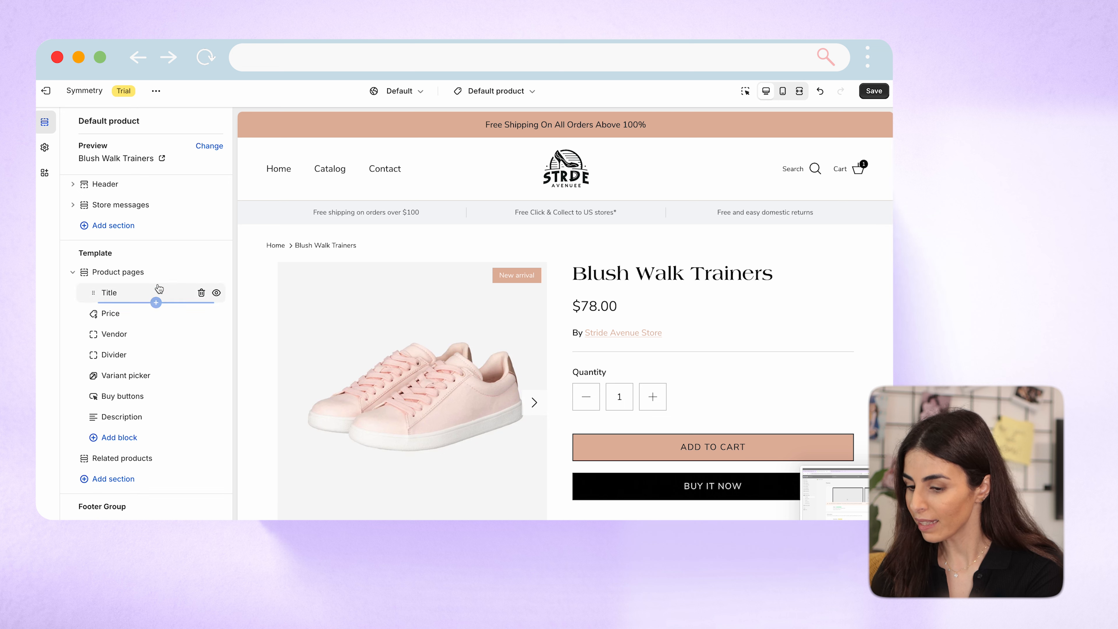
{"action": "mouse_move", "coordinate": [159, 294]}
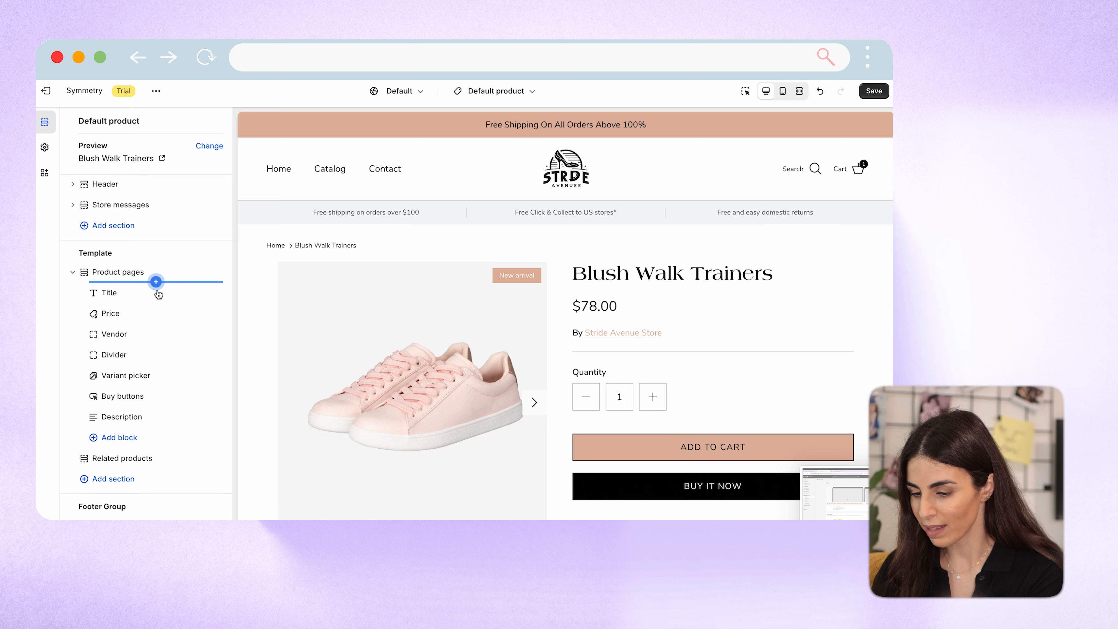
{"action": "left_click", "coordinate": [127, 313]}
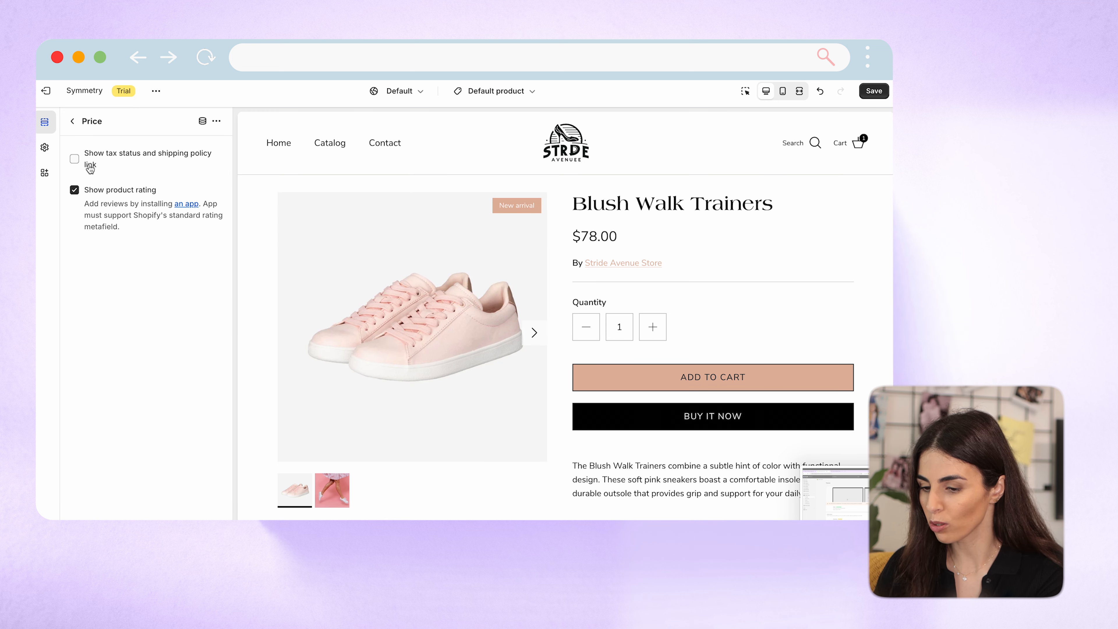
{"action": "left_click", "coordinate": [76, 121]}
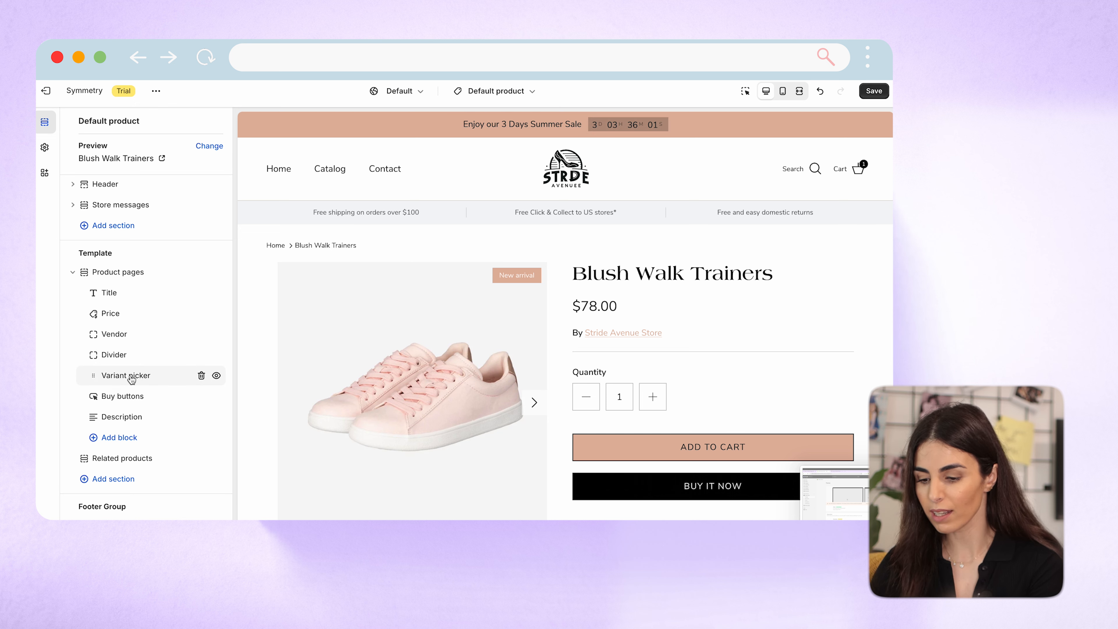
{"action": "left_click", "coordinate": [130, 404]}
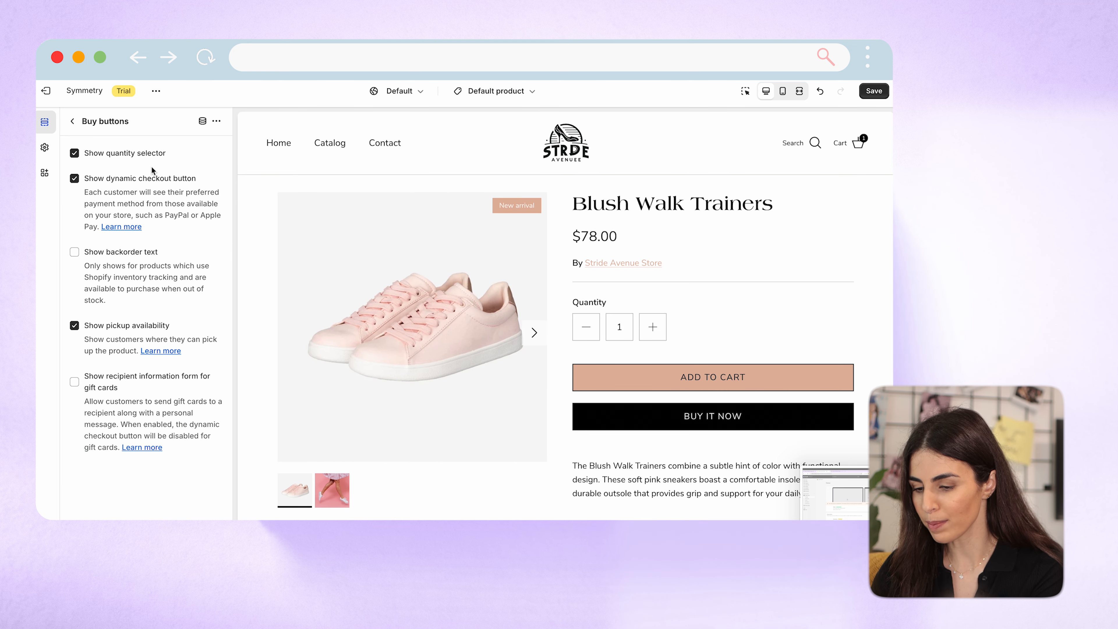
{"action": "left_click", "coordinate": [73, 123]}
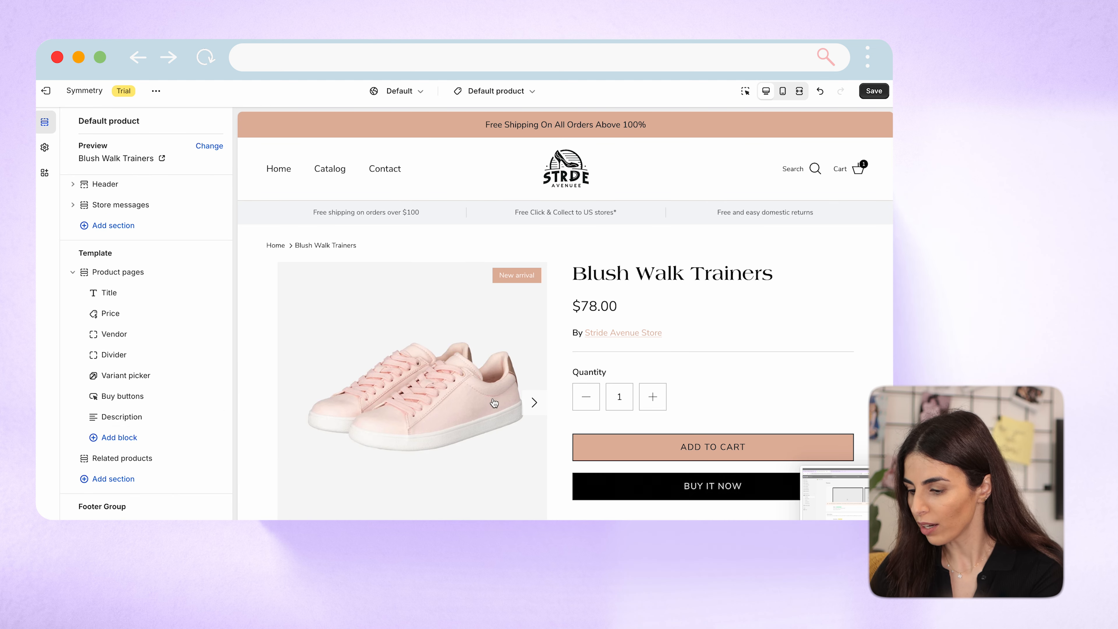
Move the Description block above the Variant picker, directly below the Divider.
{"action": "scroll", "coordinate": [694, 379], "scroll_direction": "down", "scroll_amount": 2}
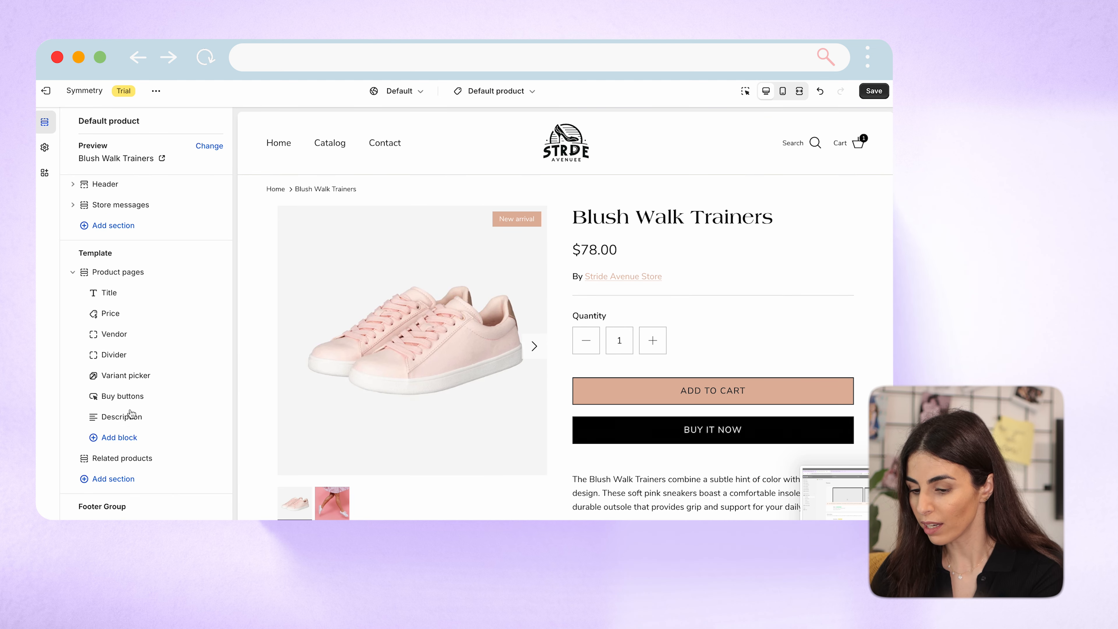
{"action": "left_click_drag", "start_coordinate": [95, 417], "coordinate": [93, 375]}
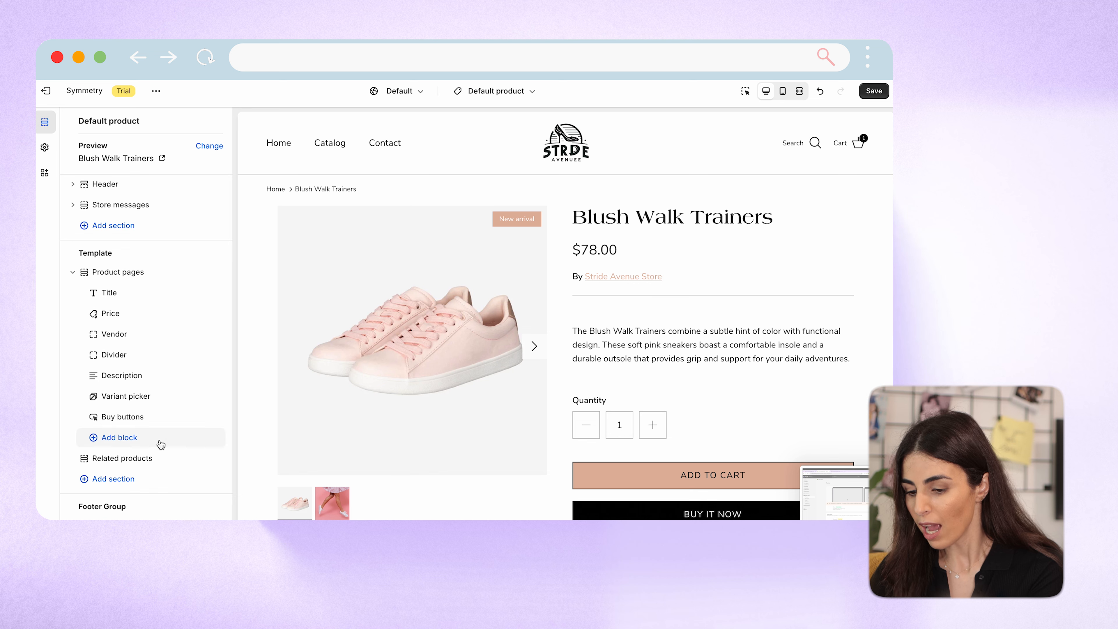
Open the list of blocks that can be added to the Product pages section.
{"action": "left_click", "coordinate": [119, 440]}
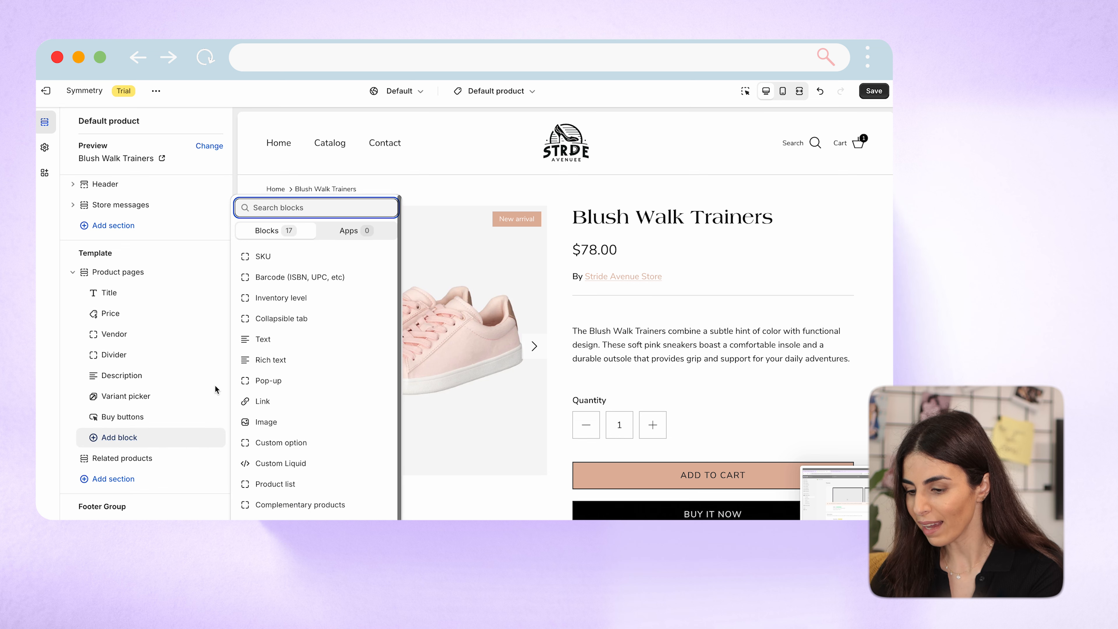
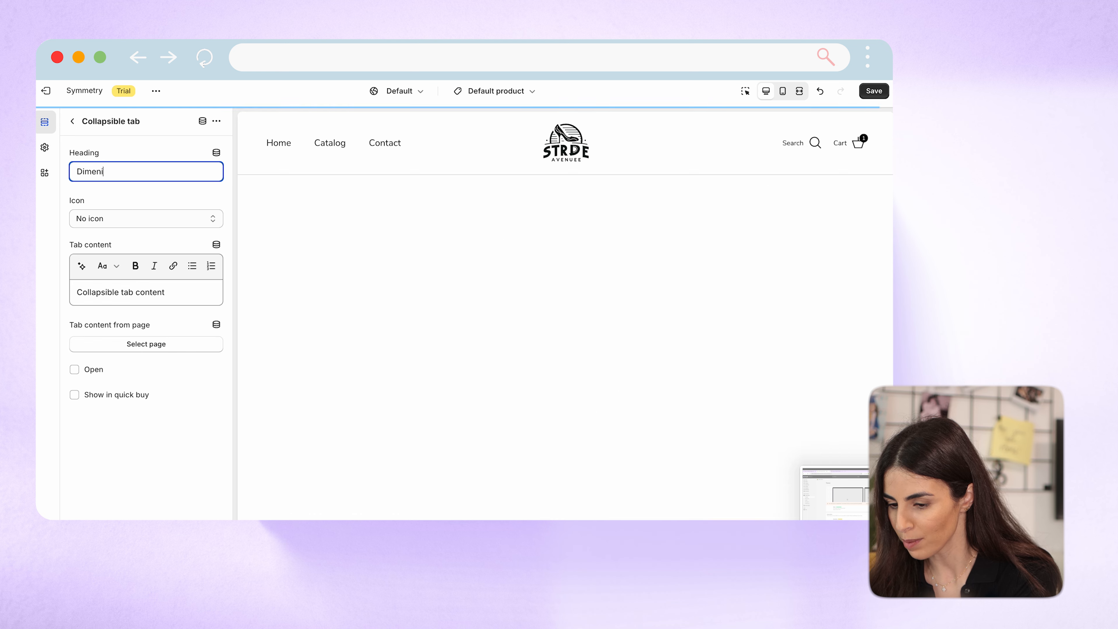
Set the collapsible tab's heading to "Size" and return to the template's section list.
{"action": "key", "text": "BackSpace"}
{"action": "key", "text": "BackSpace"}
{"action": "key", "text": "BackSpace"}
{"action": "key", "text": "BackSpace"}
{"action": "key", "text": "BackSpace"}
{"action": "key", "text": "BackSpace"}
{"action": "key", "text": "BackSpace"}
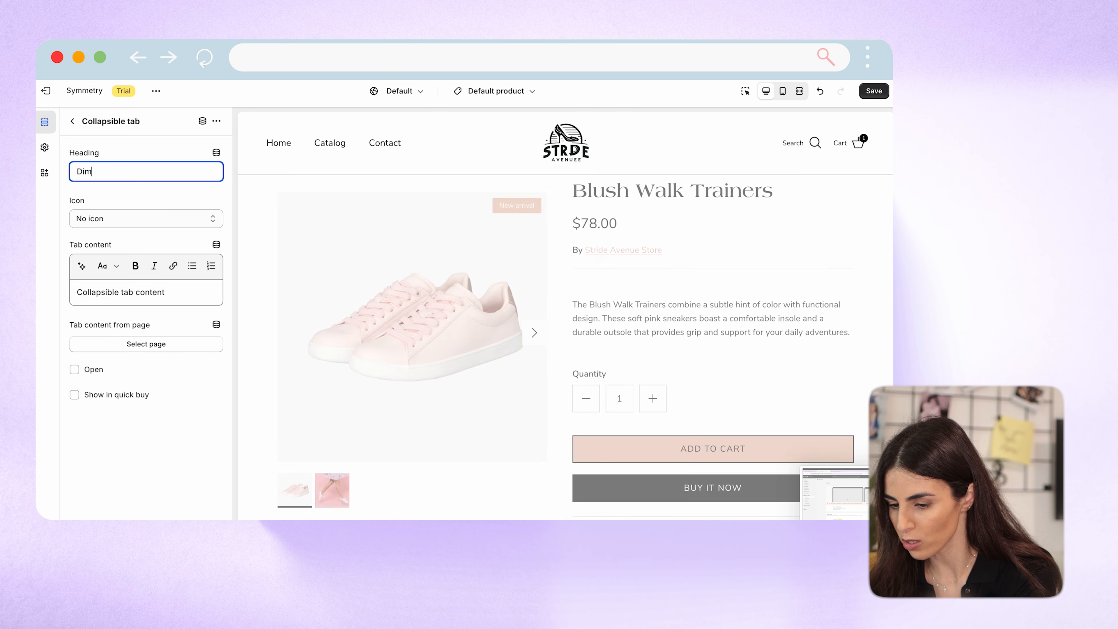
{"action": "type", "text": "Size"}
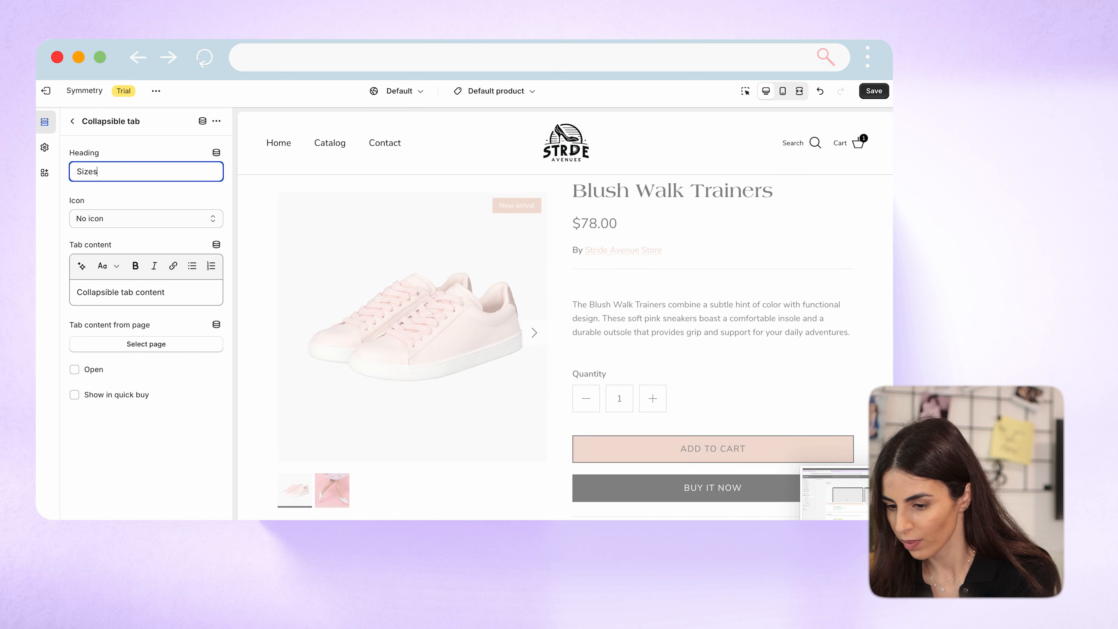
{"action": "left_click", "coordinate": [72, 120]}
Add a second Collapsible tab block below Size, set its heading to "Shipping and exchanges", and check both tabs in the preview.
{"action": "left_click", "coordinate": [128, 462]}
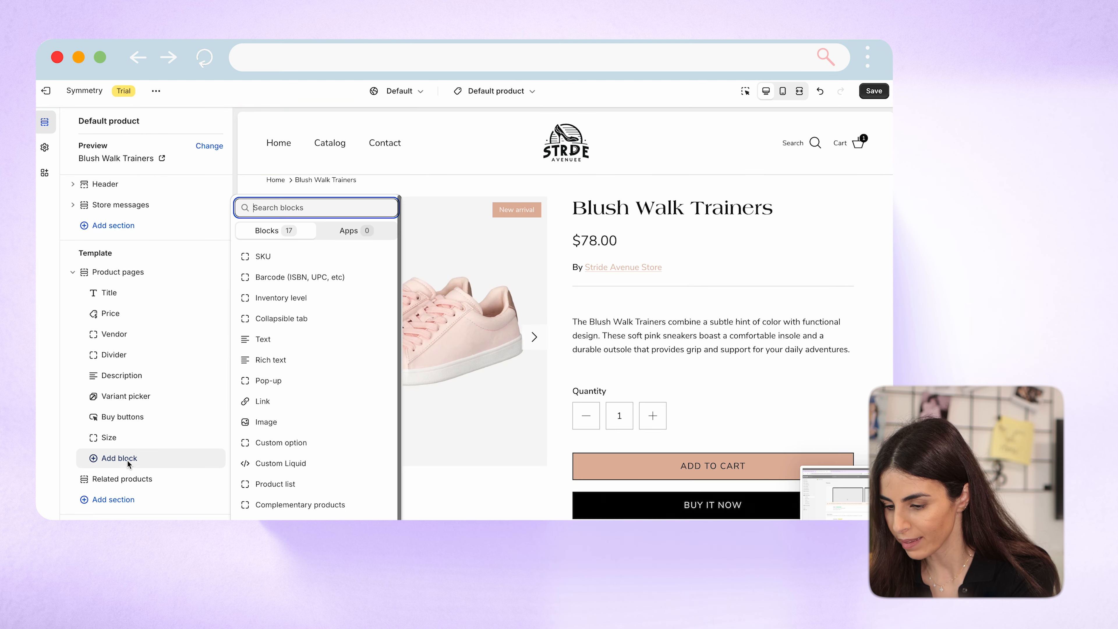
{"action": "left_click", "coordinate": [285, 326]}
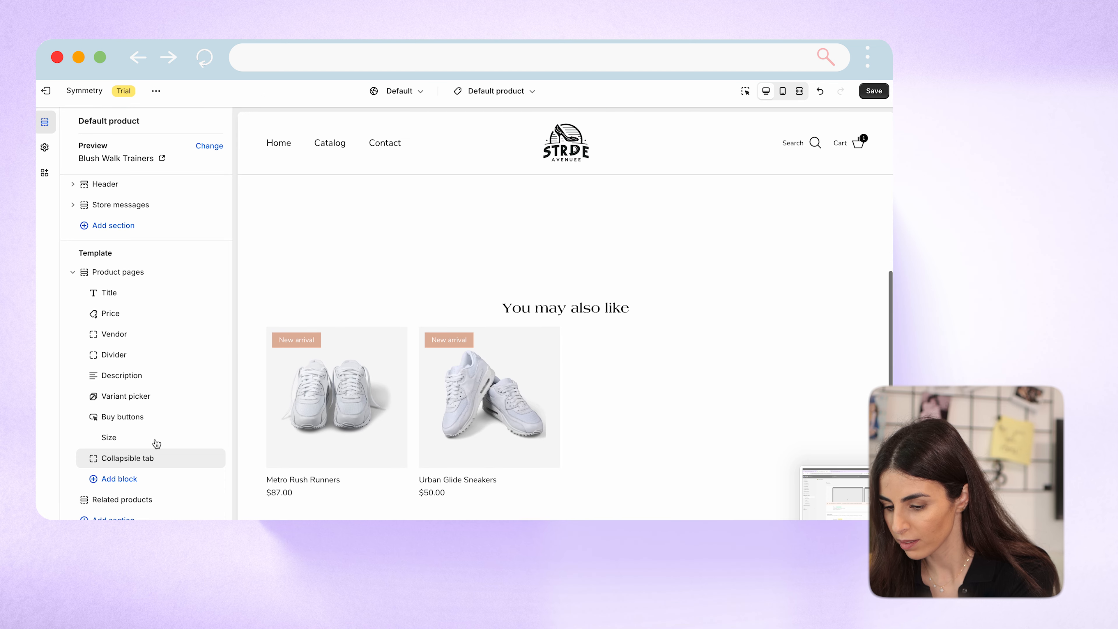
{"action": "left_click", "coordinate": [138, 459]}
{"action": "triple_click", "coordinate": [145, 173]}
{"action": "type", "text": "S"}
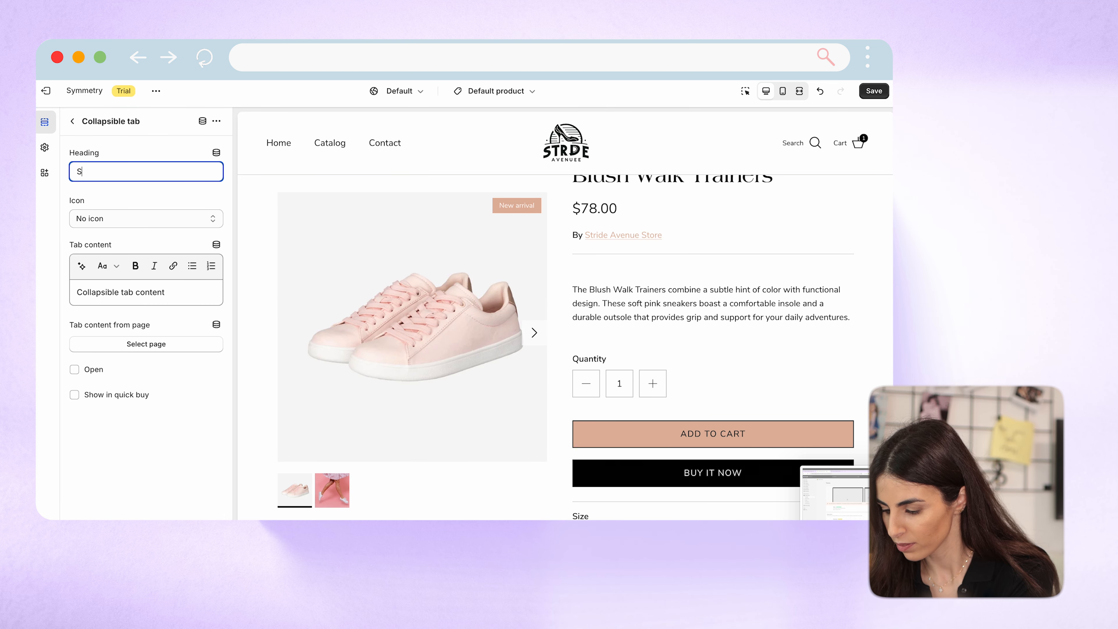
{"action": "type", "text": "hipping and ex"}
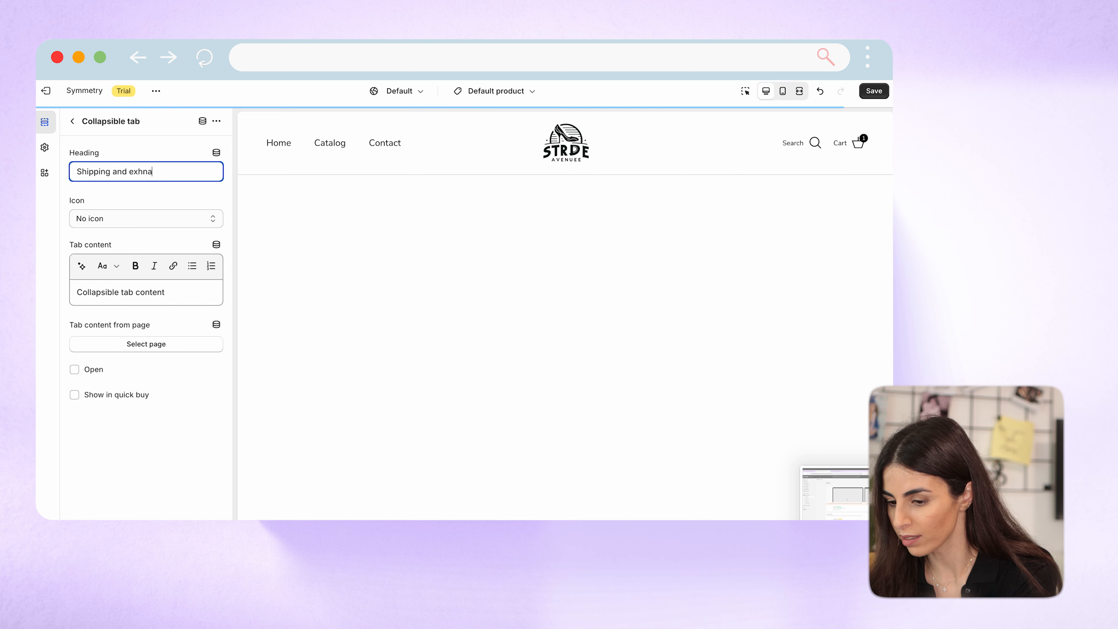
{"action": "type", "text": "changes"}
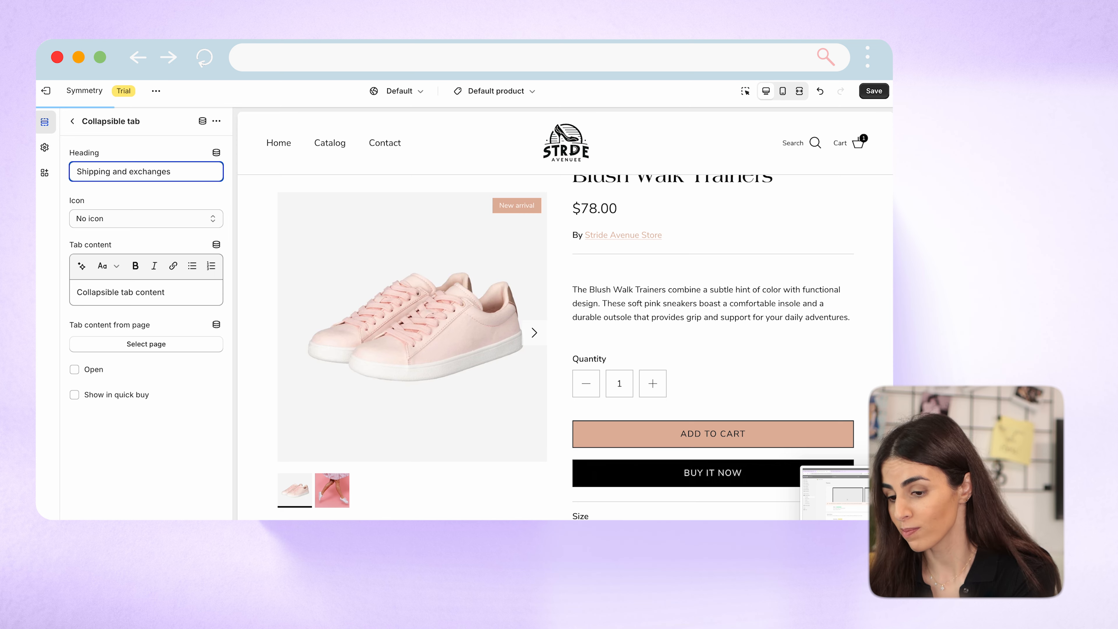
{"action": "left_click", "coordinate": [72, 120]}
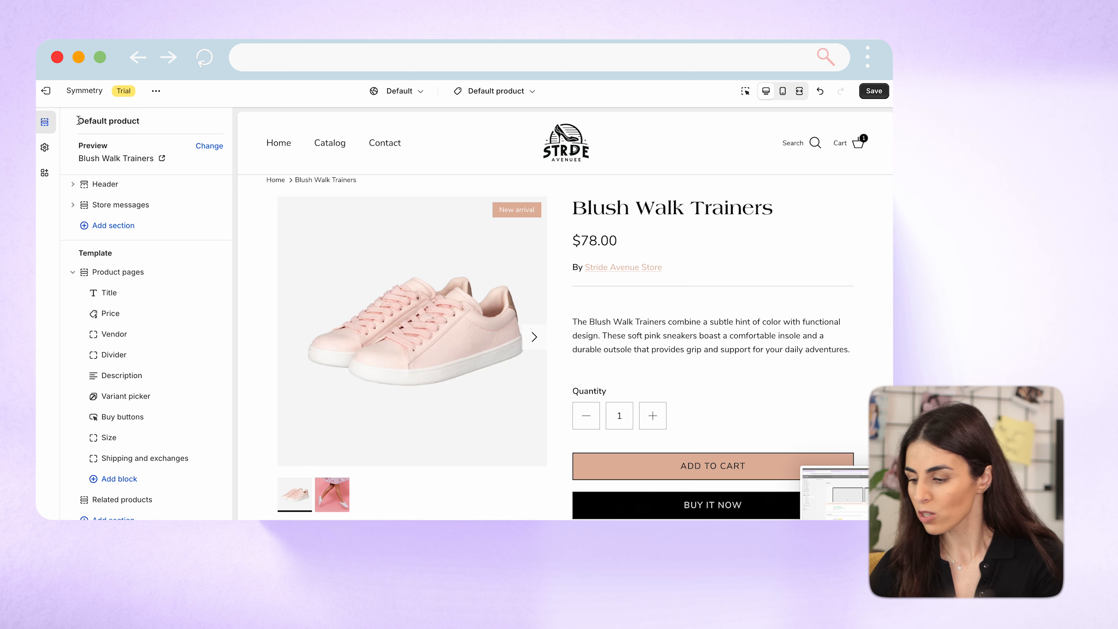
{"action": "scroll", "coordinate": [608, 382], "scroll_direction": "down", "scroll_amount": 5}
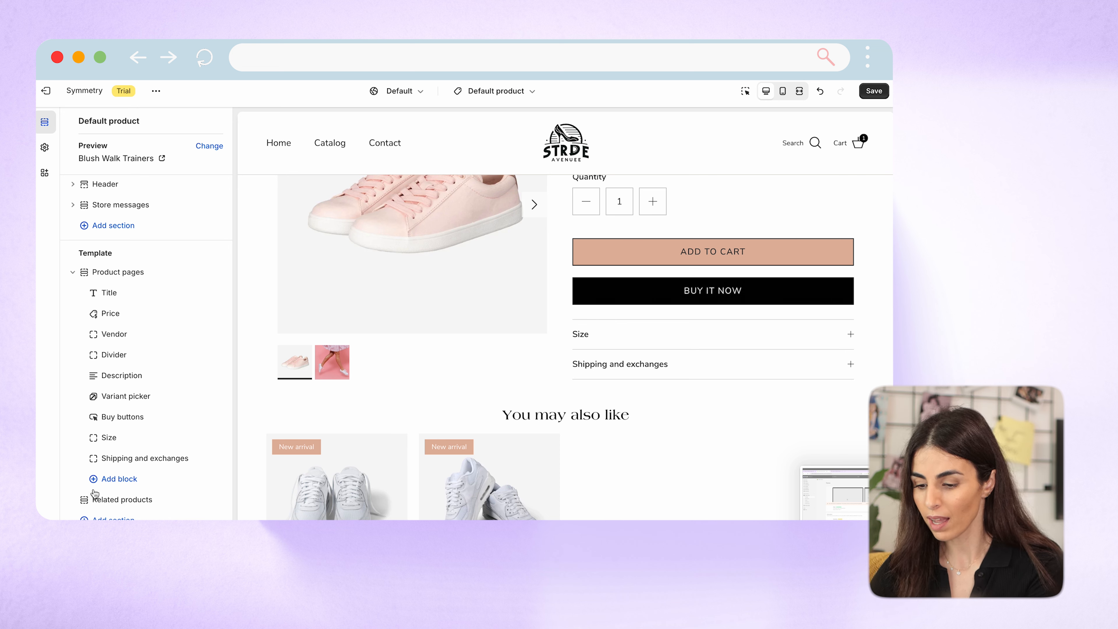
Try a Barcode (ISBN, UPC, etc) block below Shipping and exchanges and delete it again.
{"action": "left_click", "coordinate": [133, 483]}
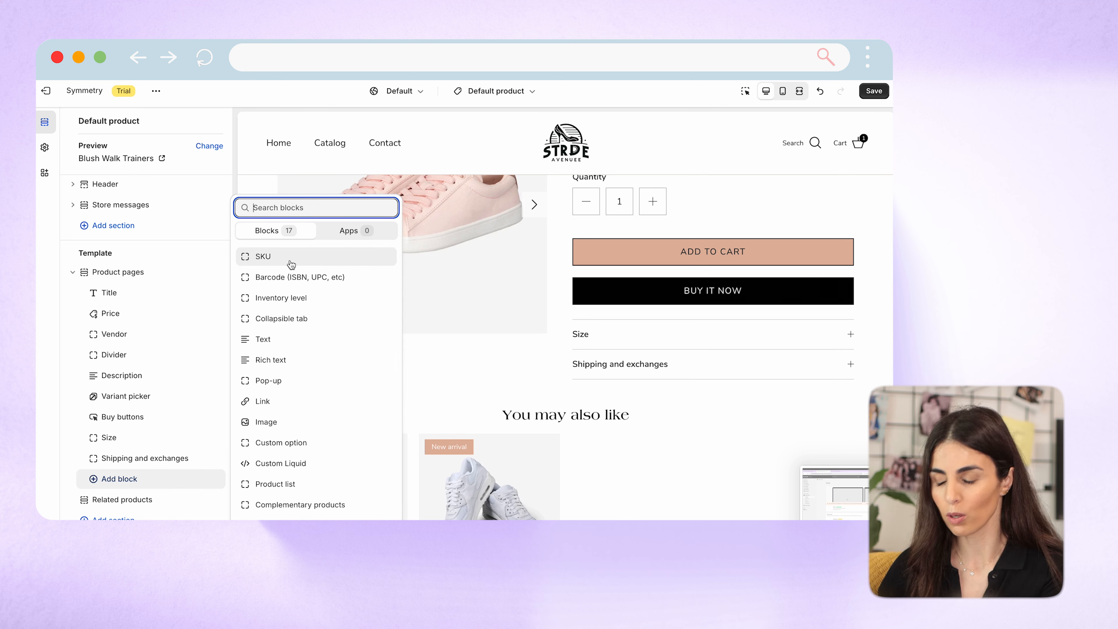
{"action": "left_click", "coordinate": [292, 280]}
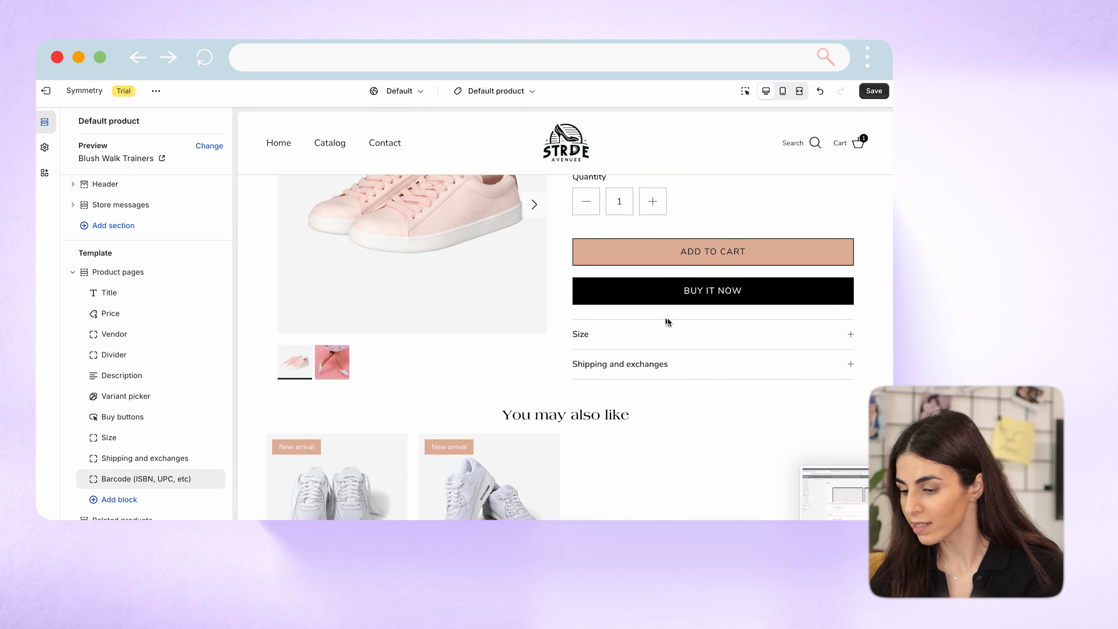
{"action": "scroll", "coordinate": [665, 322], "scroll_direction": "down", "scroll_amount": 5}
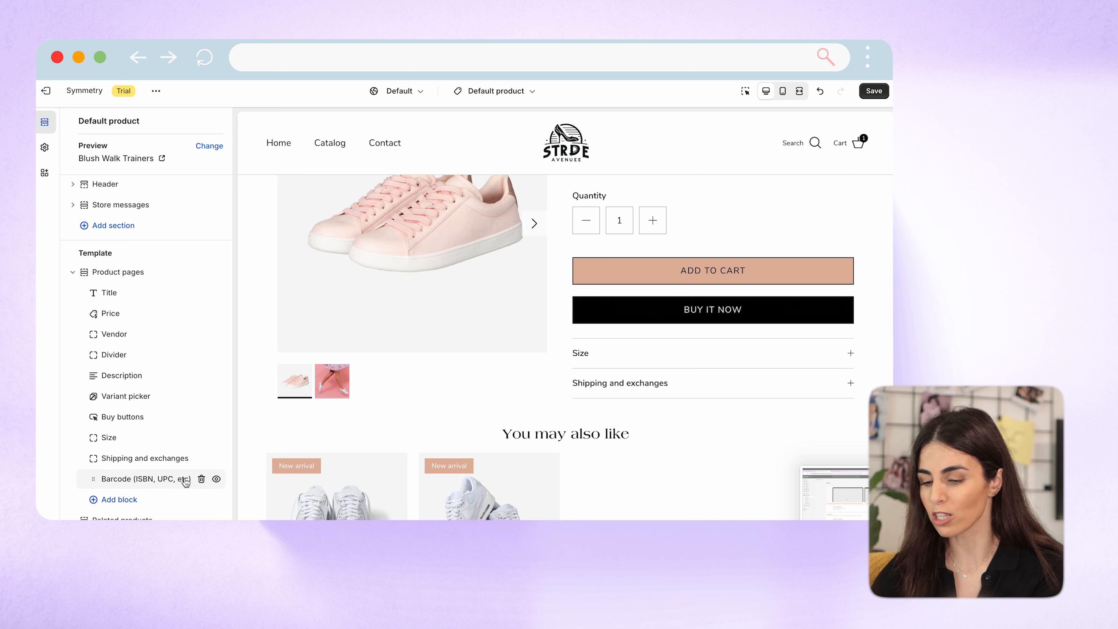
{"action": "left_click", "coordinate": [201, 479]}
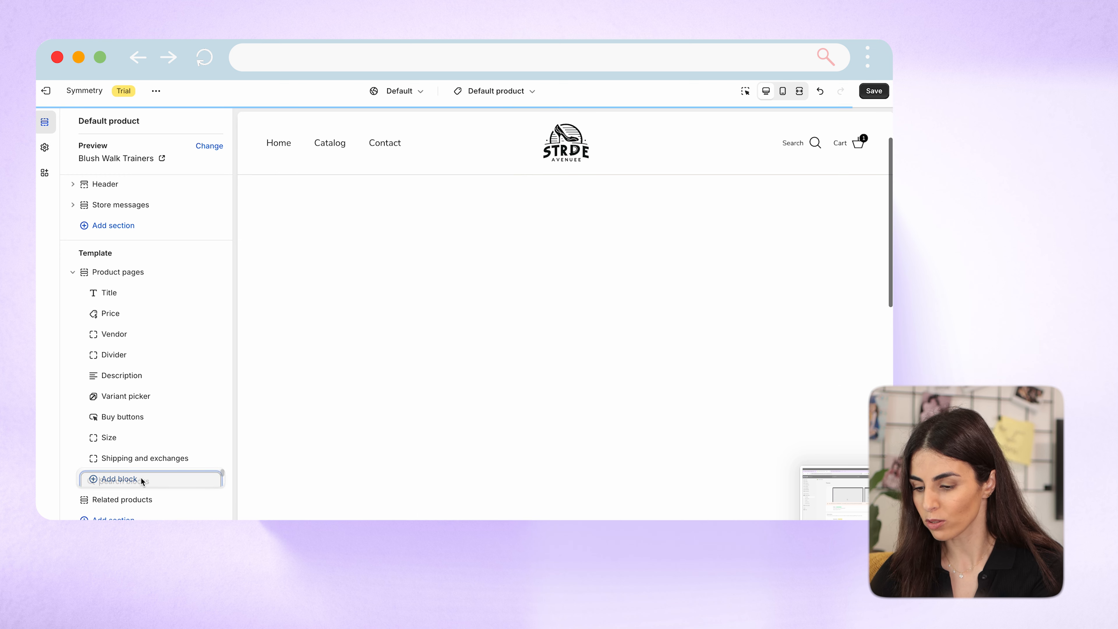
Add a Fit / Feature rating block below Shipping and exchanges and set its heading to "Size".
{"action": "left_click", "coordinate": [141, 481]}
{"action": "scroll", "coordinate": [329, 432], "scroll_direction": "down", "scroll_amount": 1}
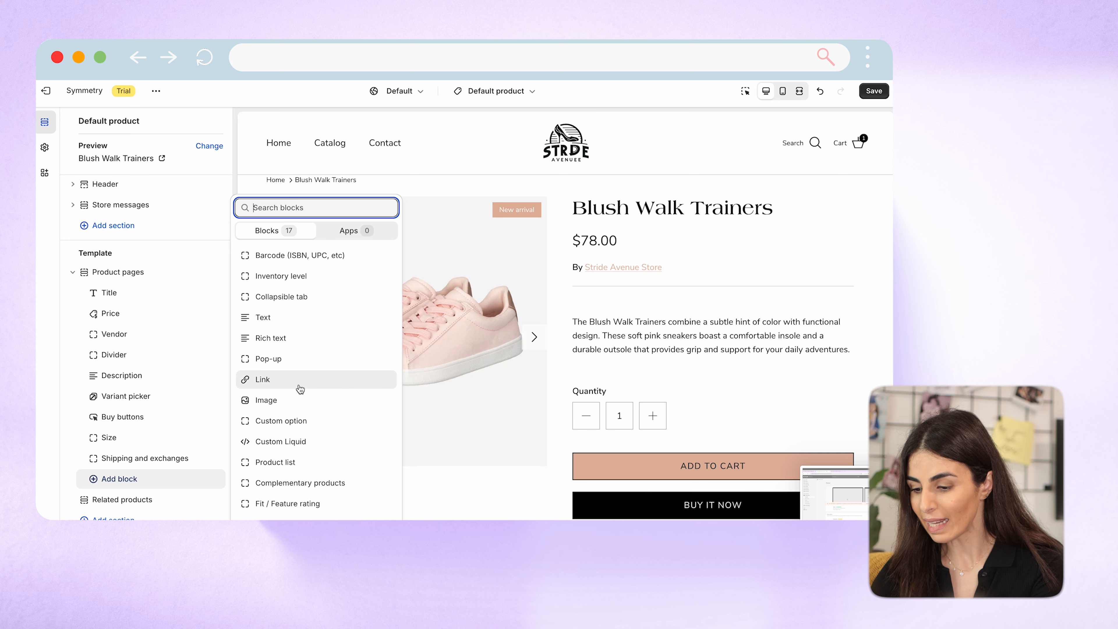
{"action": "scroll", "coordinate": [296, 442], "scroll_direction": "down", "scroll_amount": 1}
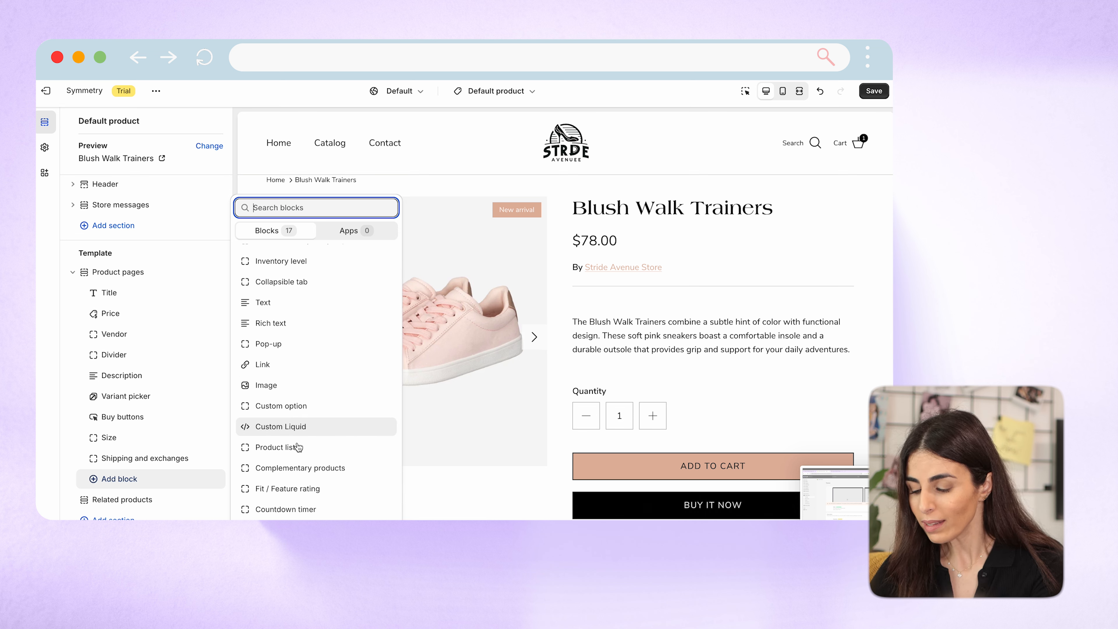
{"action": "left_click", "coordinate": [288, 489]}
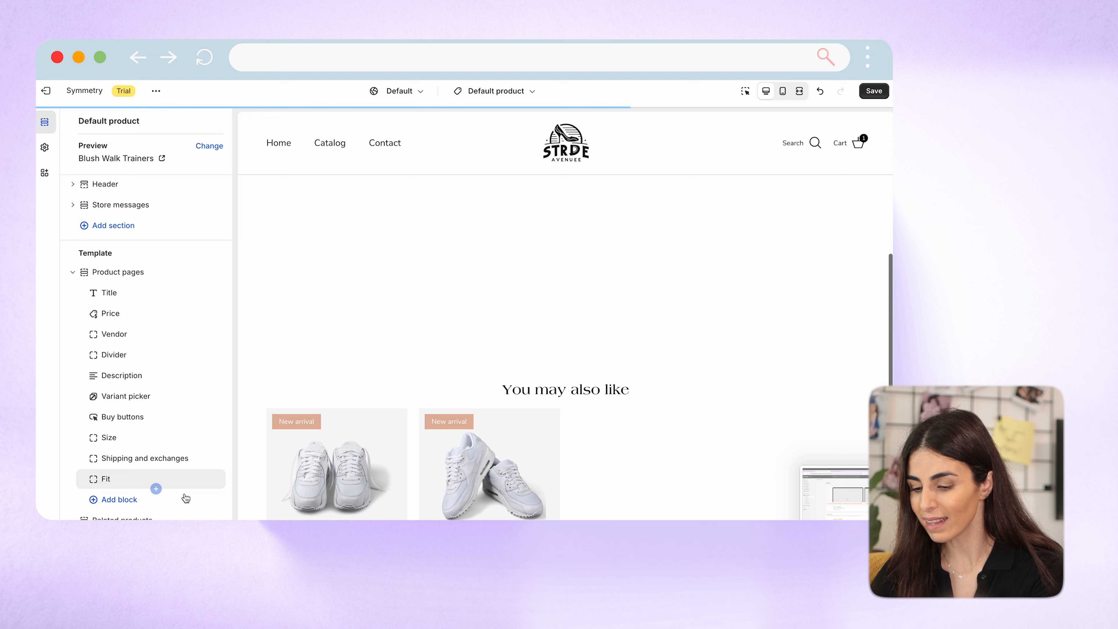
{"action": "left_click", "coordinate": [127, 480]}
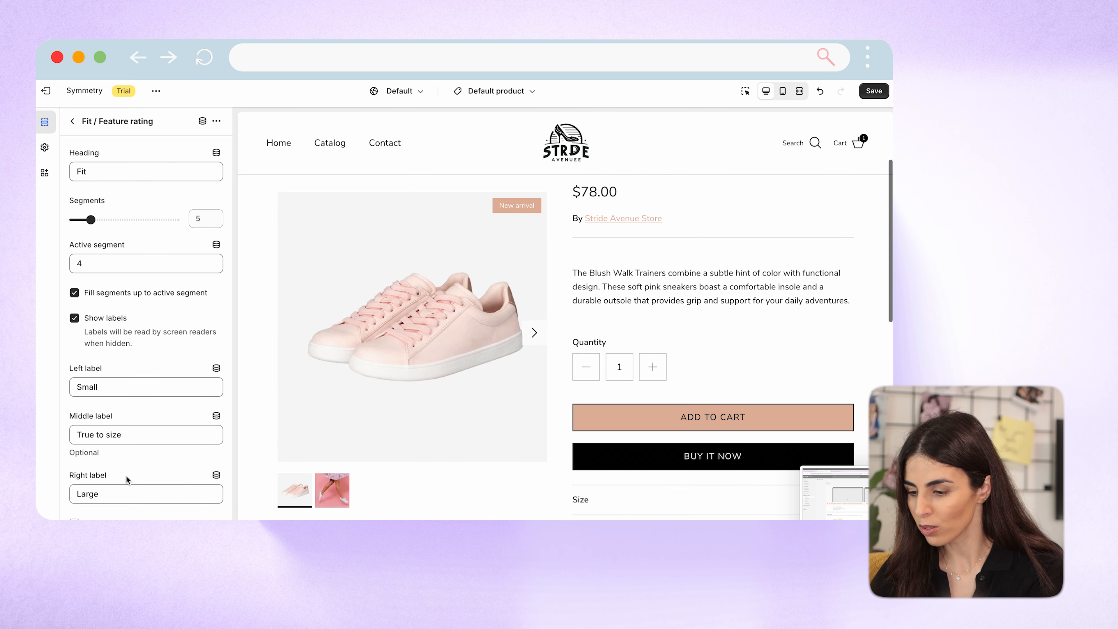
{"action": "scroll", "coordinate": [591, 414], "scroll_direction": "down", "scroll_amount": 10}
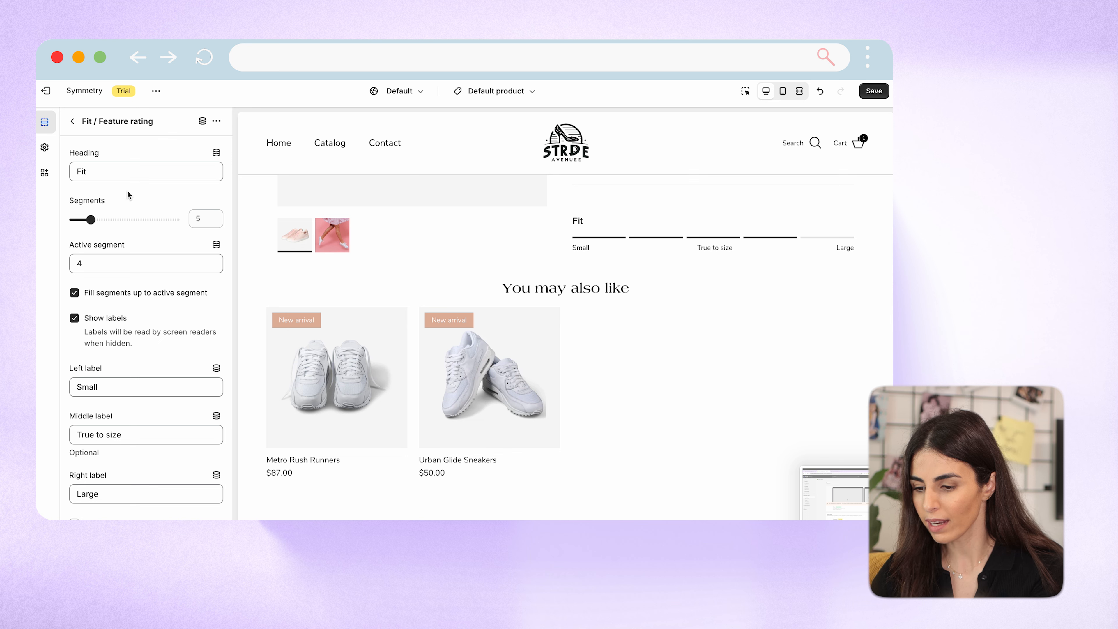
{"action": "double_click", "coordinate": [83, 172]}
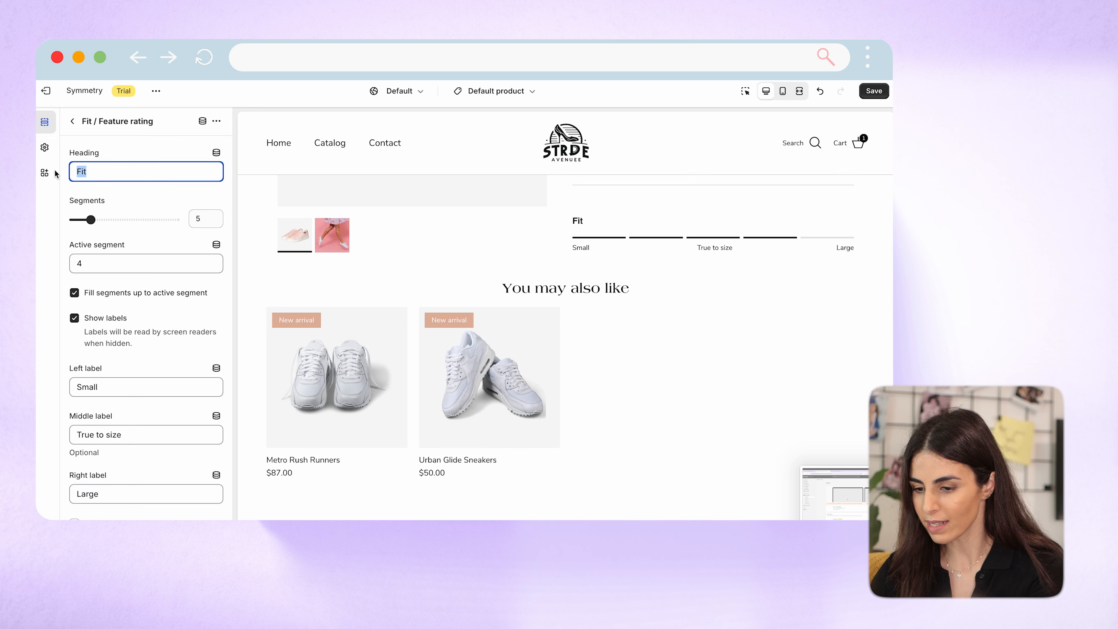
{"action": "type", "text": "Size"}
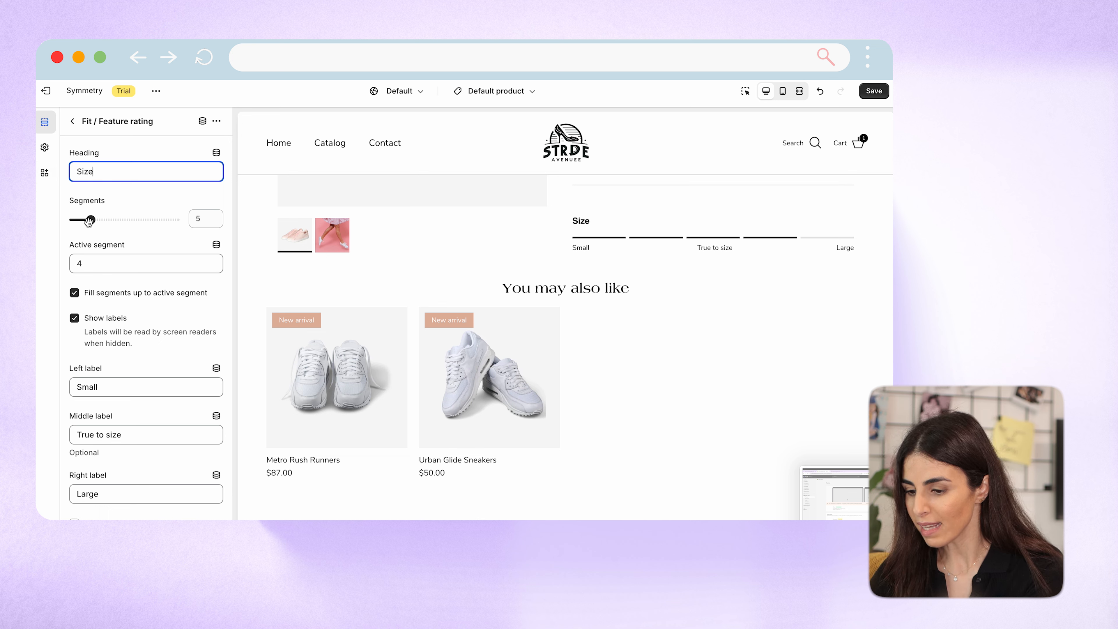
Turn off filling segments up to the active segment in the rating block and set the active segment to 3.
{"action": "left_click", "coordinate": [89, 220]}
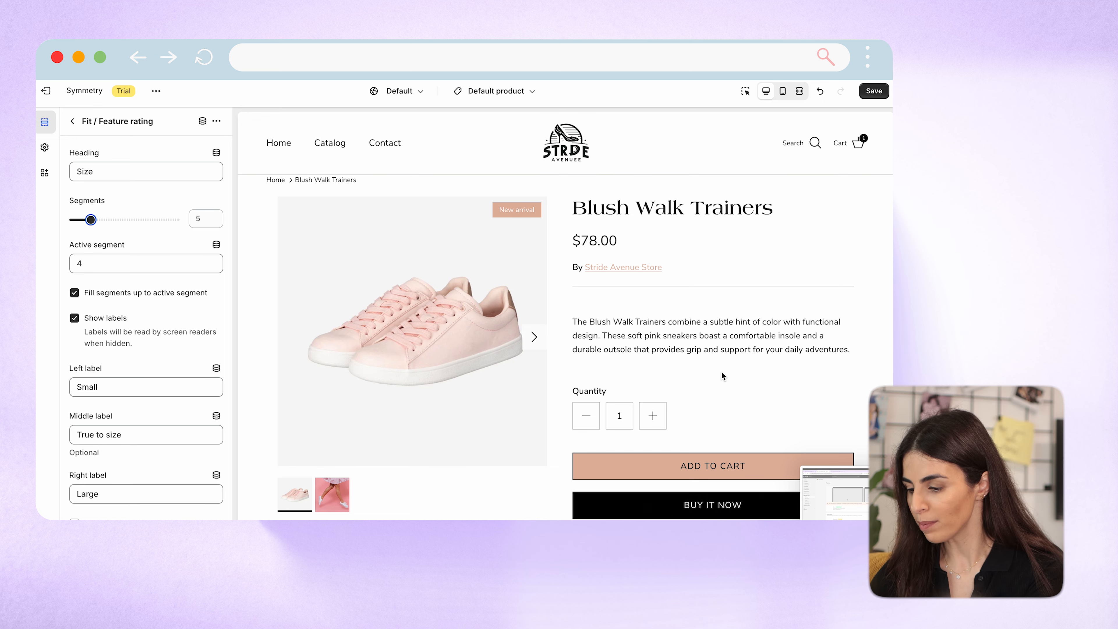
{"action": "scroll", "coordinate": [721, 375], "scroll_direction": "down", "scroll_amount": 8}
{"action": "scroll", "coordinate": [722, 376], "scroll_direction": "up", "scroll_amount": 2}
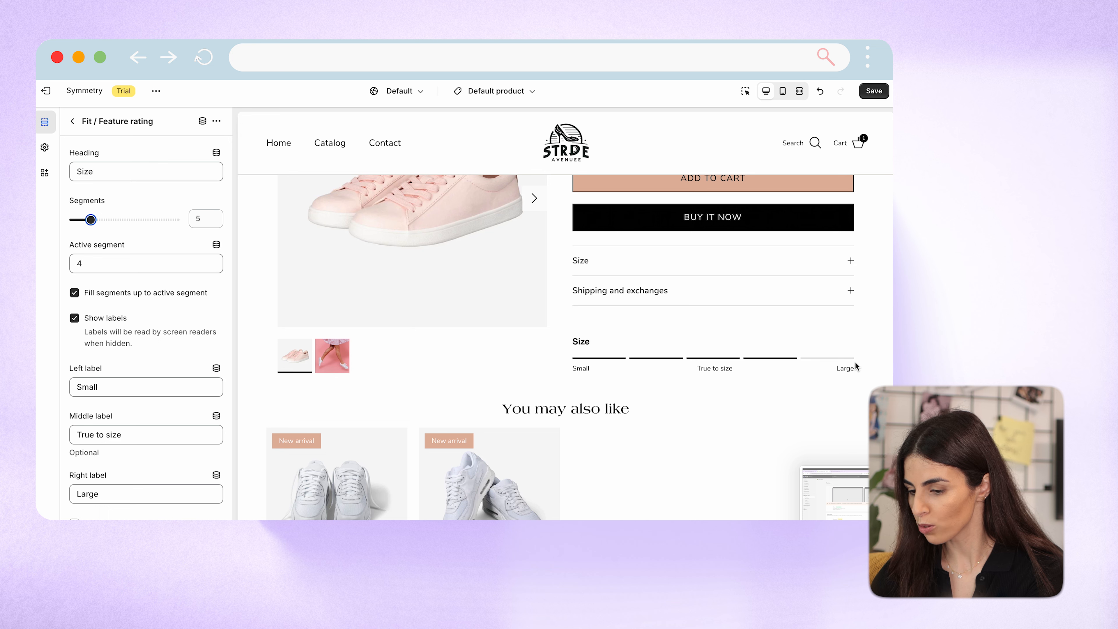
{"action": "left_click", "coordinate": [74, 293]}
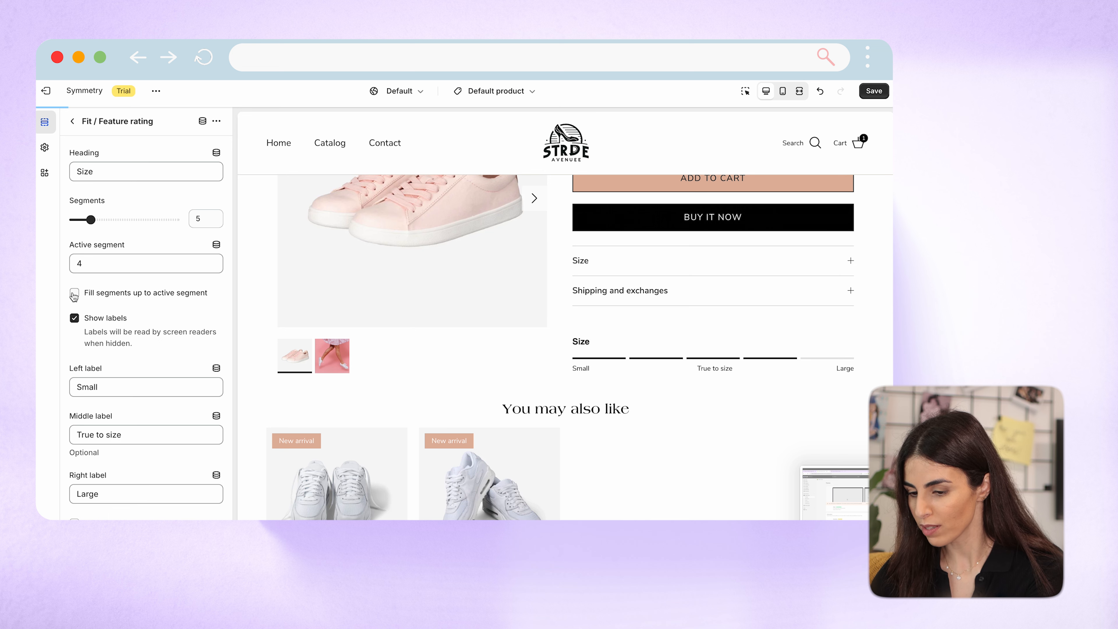
{"action": "double_click", "coordinate": [80, 264]}
{"action": "type", "text": "3"}
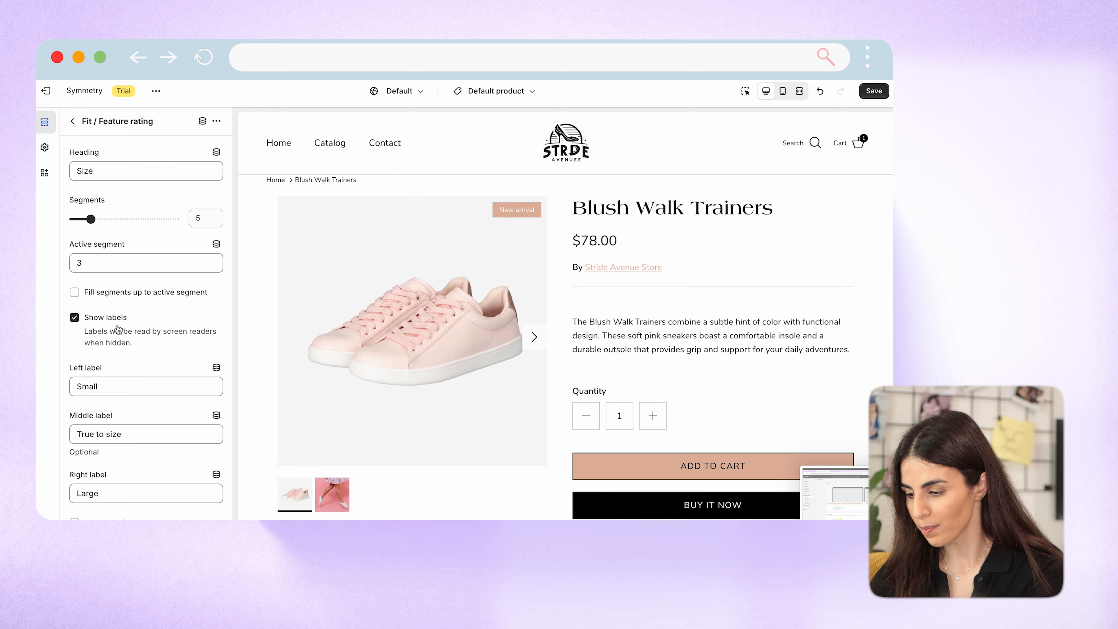
{"action": "scroll", "coordinate": [652, 363], "scroll_direction": "down", "scroll_amount": 3}
Examine the rating bars in the reviews of the adidas Stan Smith product page and switch back to the Shopify theme editor.
{"action": "scroll", "coordinate": [616, 361], "scroll_direction": "down", "scroll_amount": 5}
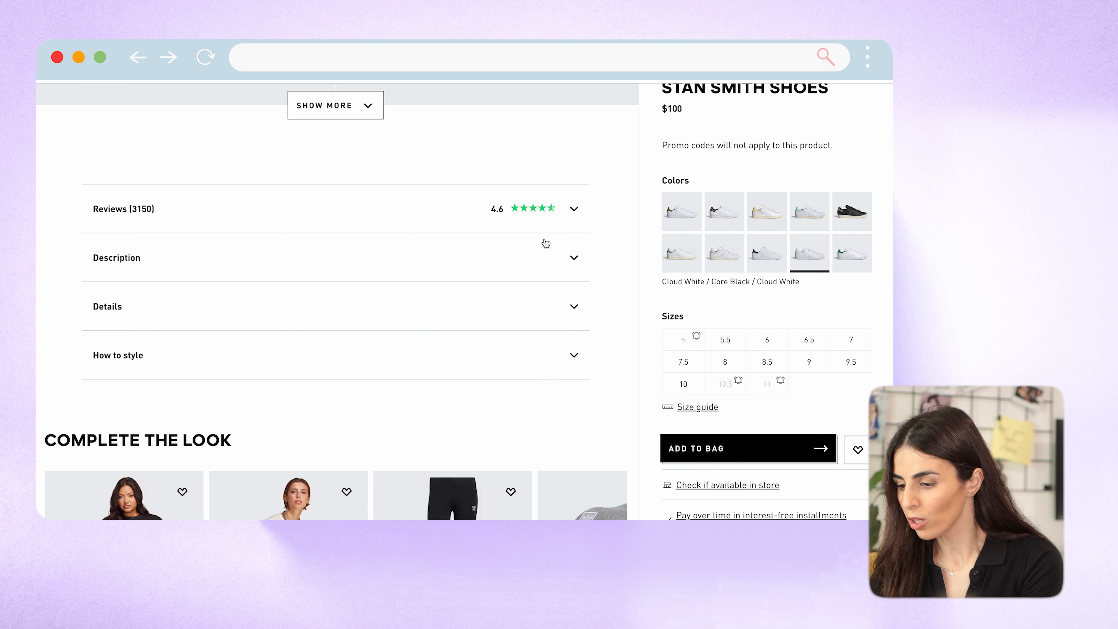
{"action": "left_click", "coordinate": [574, 209]}
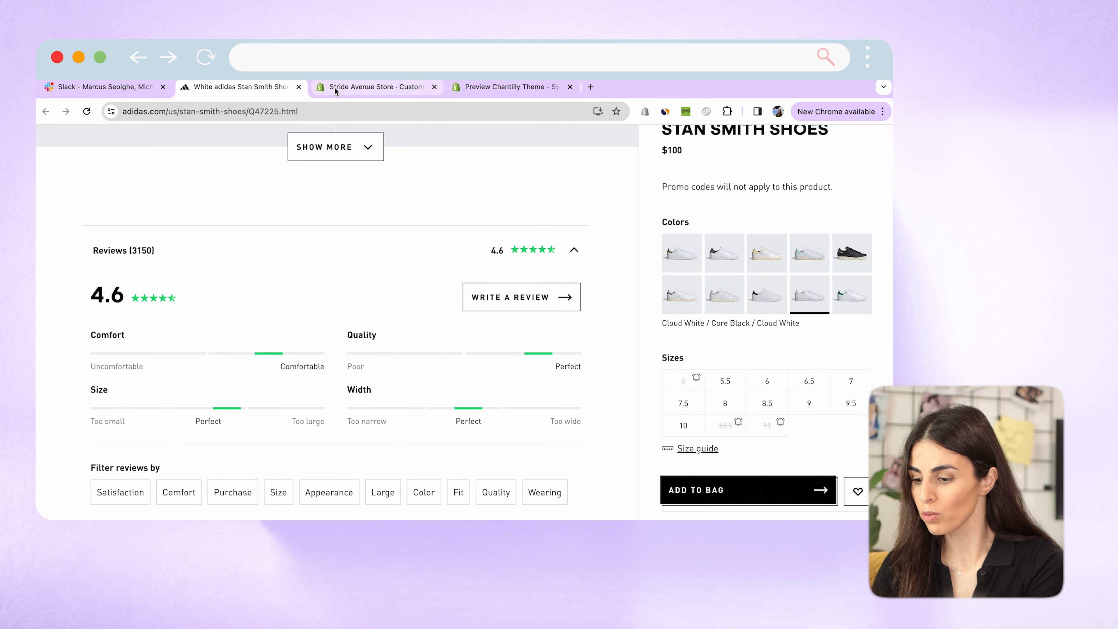
{"action": "left_click", "coordinate": [334, 86]}
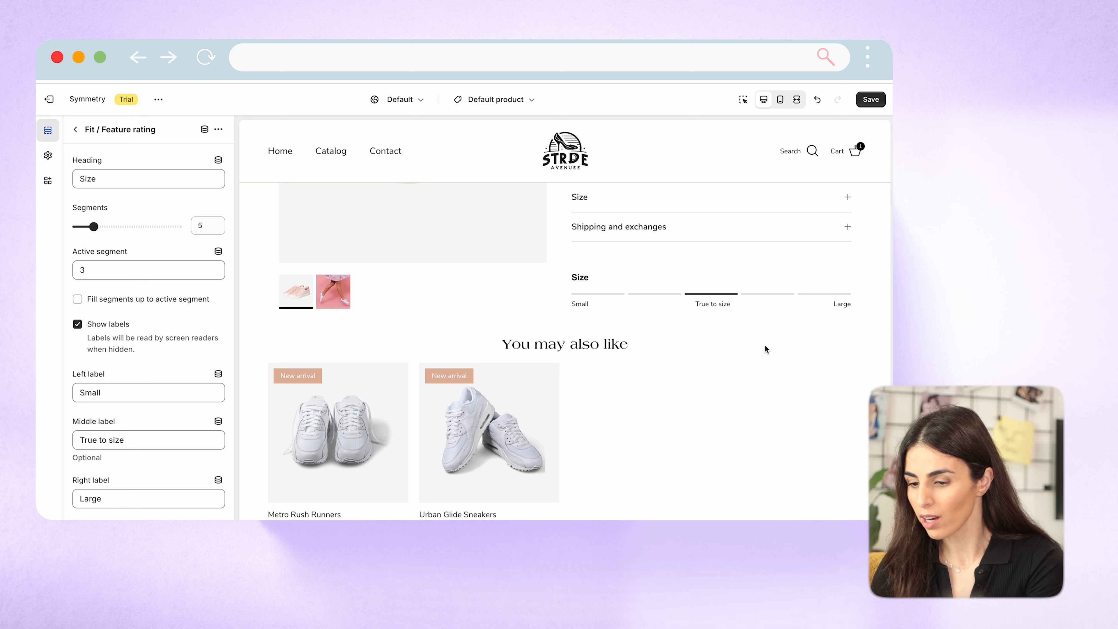
Return to the template's section list and browse the blocks that can be added below the Size rating in Product pages.
{"action": "left_click", "coordinate": [75, 129]}
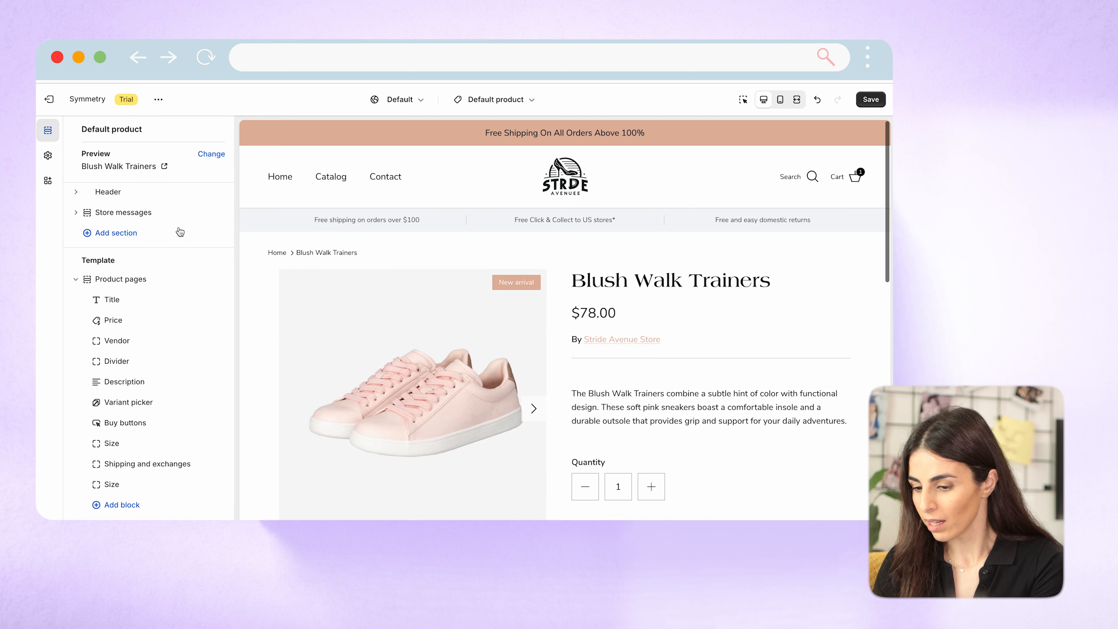
{"action": "scroll", "coordinate": [681, 428], "scroll_direction": "down", "scroll_amount": 5}
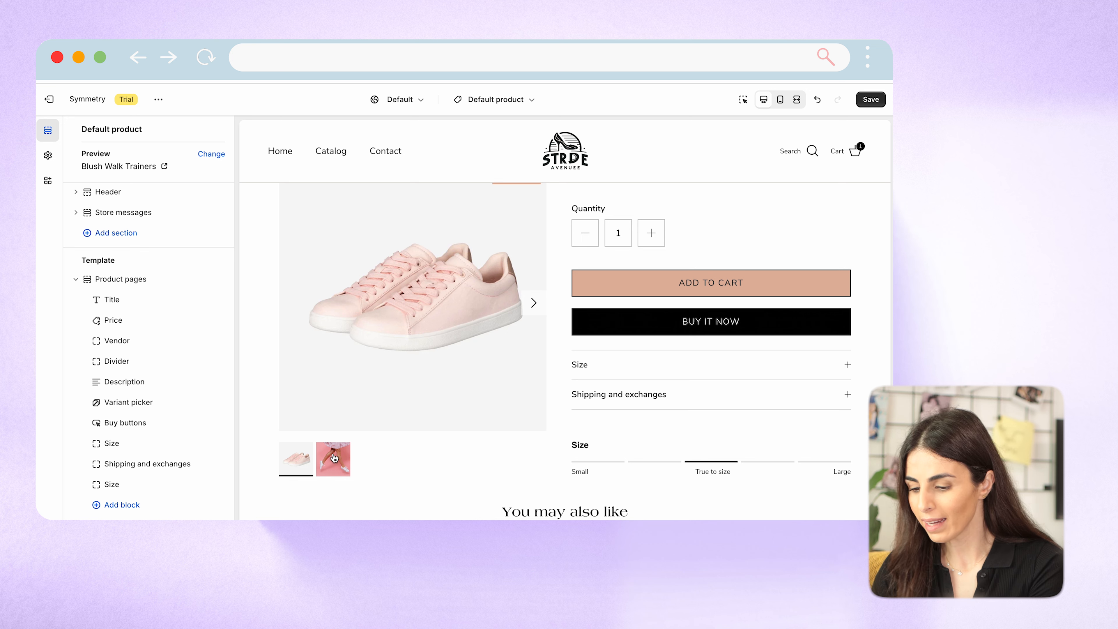
{"action": "left_click", "coordinate": [125, 506]}
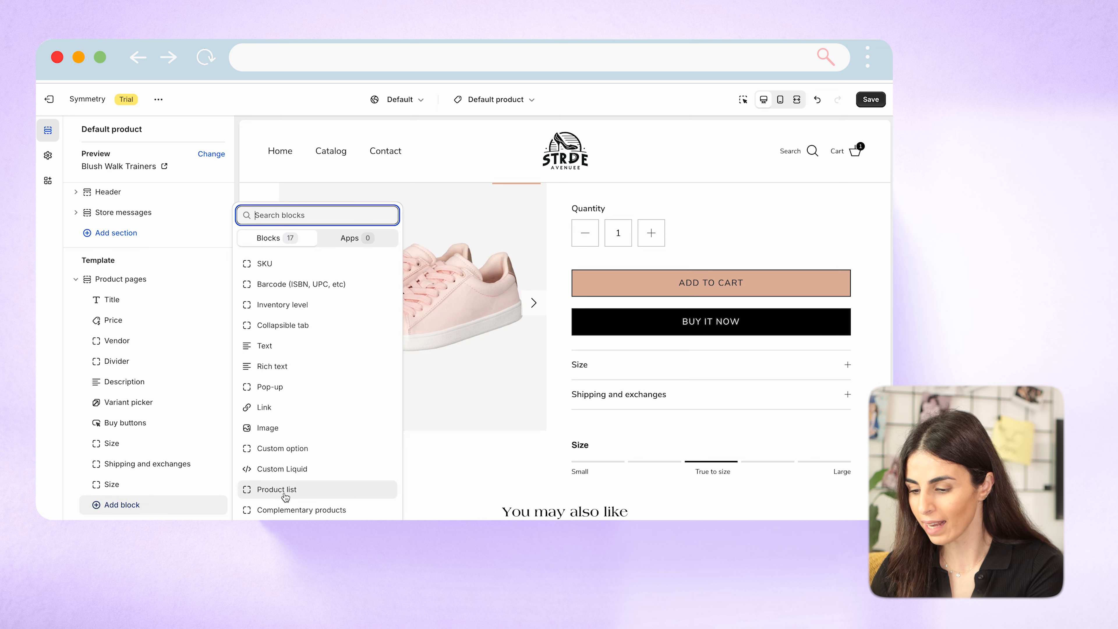
{"action": "scroll", "coordinate": [304, 502], "scroll_direction": "down", "scroll_amount": 2}
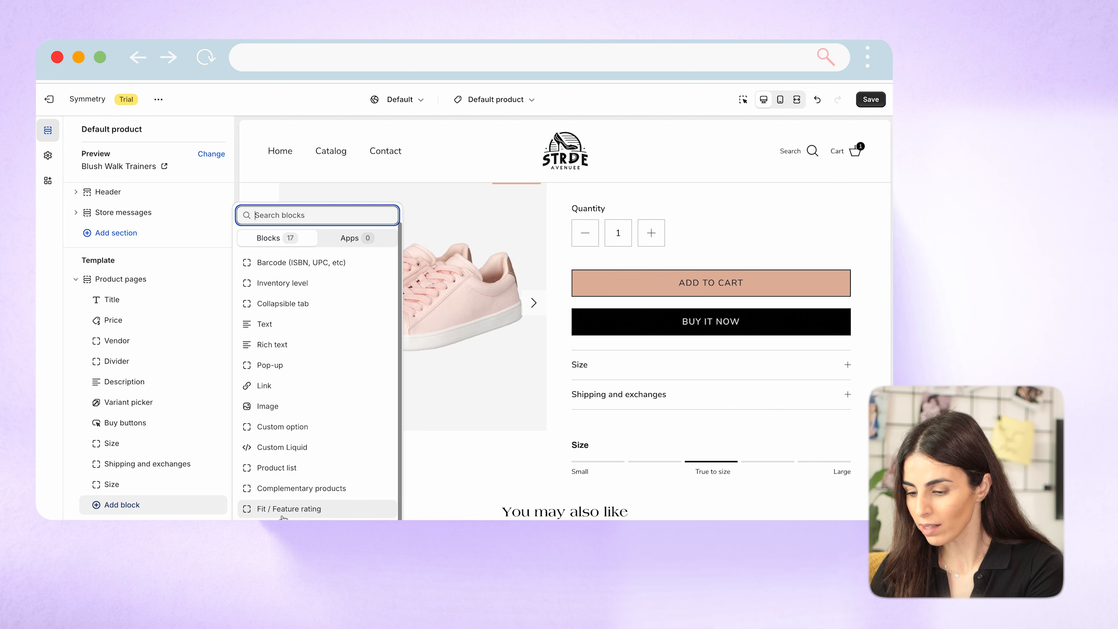
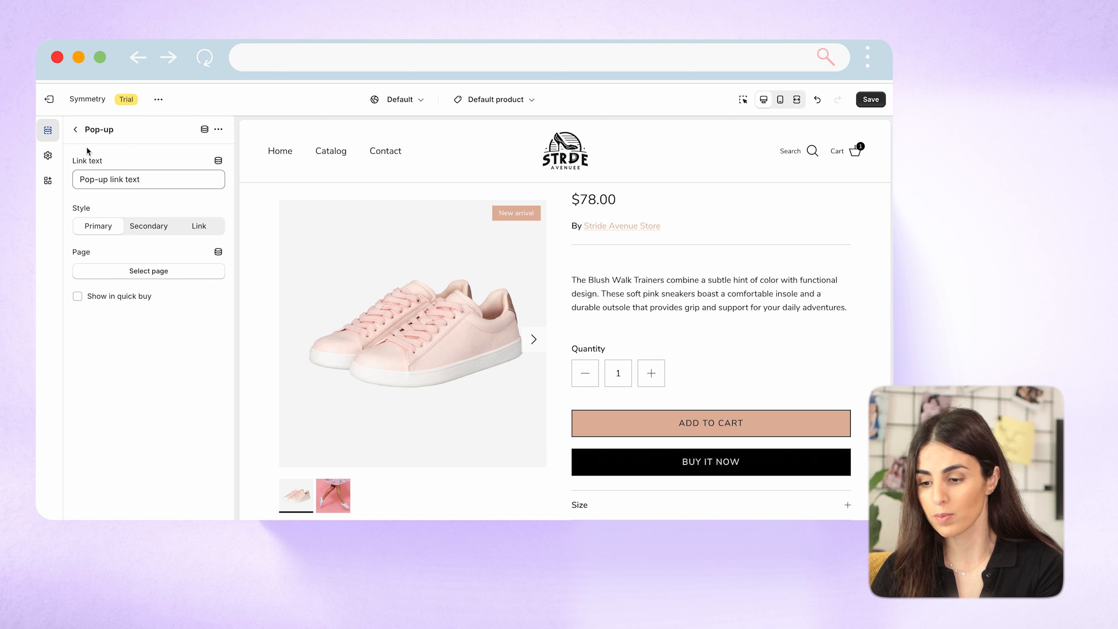
Return to the template's section list, browse the blocks available for Product pages, and collapse that section.
{"action": "left_click", "coordinate": [75, 132]}
{"action": "scroll", "coordinate": [180, 418], "scroll_direction": "down", "scroll_amount": 5}
{"action": "scroll", "coordinate": [180, 431], "scroll_direction": "up", "scroll_amount": 5}
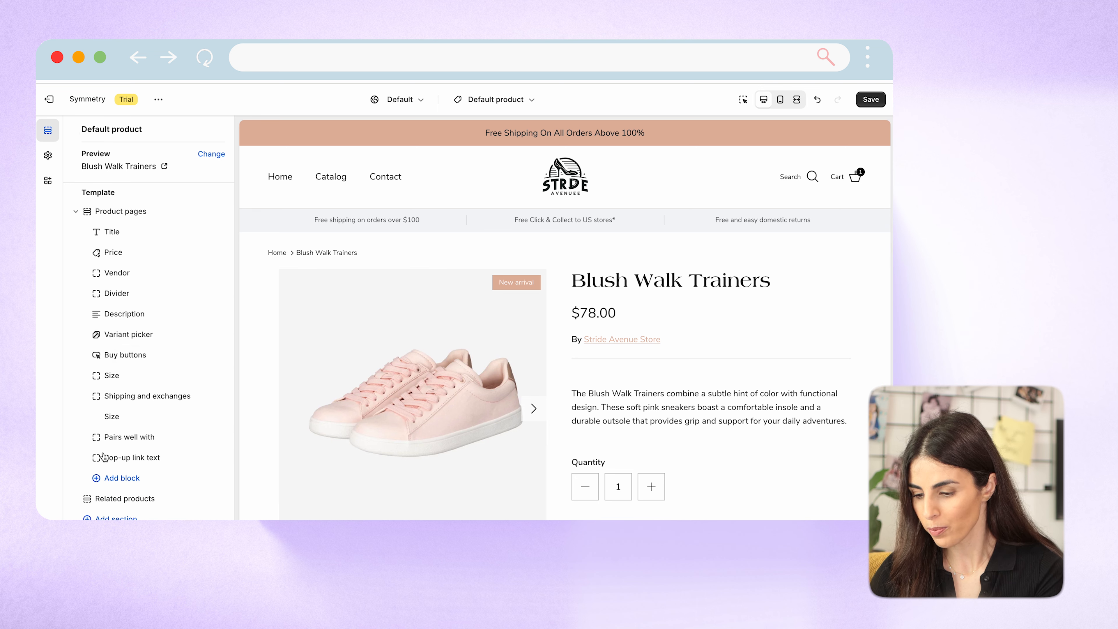
{"action": "left_click", "coordinate": [122, 479]}
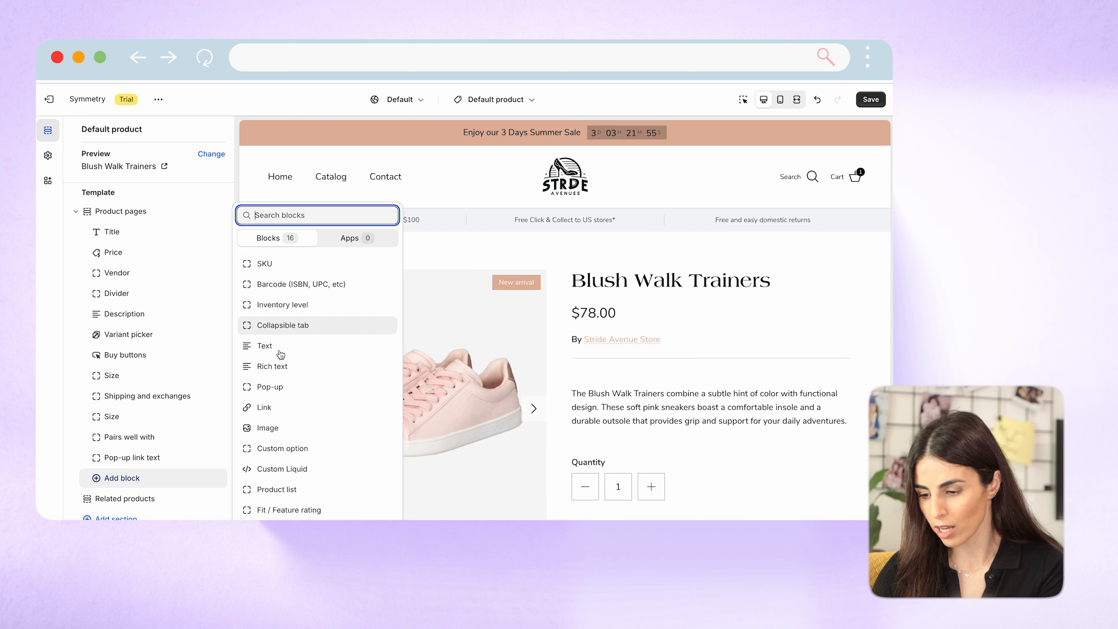
{"action": "left_click", "coordinate": [81, 214]}
{"action": "left_click", "coordinate": [77, 212]}
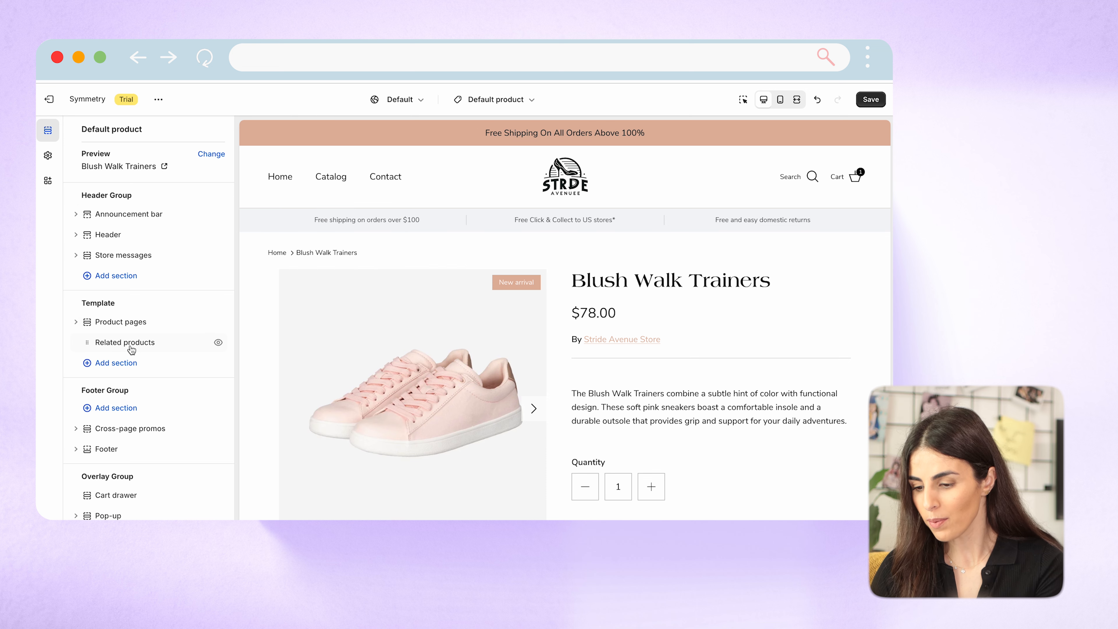
Add a Gallery section below Related products in the template and collapse it in the section list.
{"action": "scroll", "coordinate": [593, 376], "scroll_direction": "down", "scroll_amount": 10}
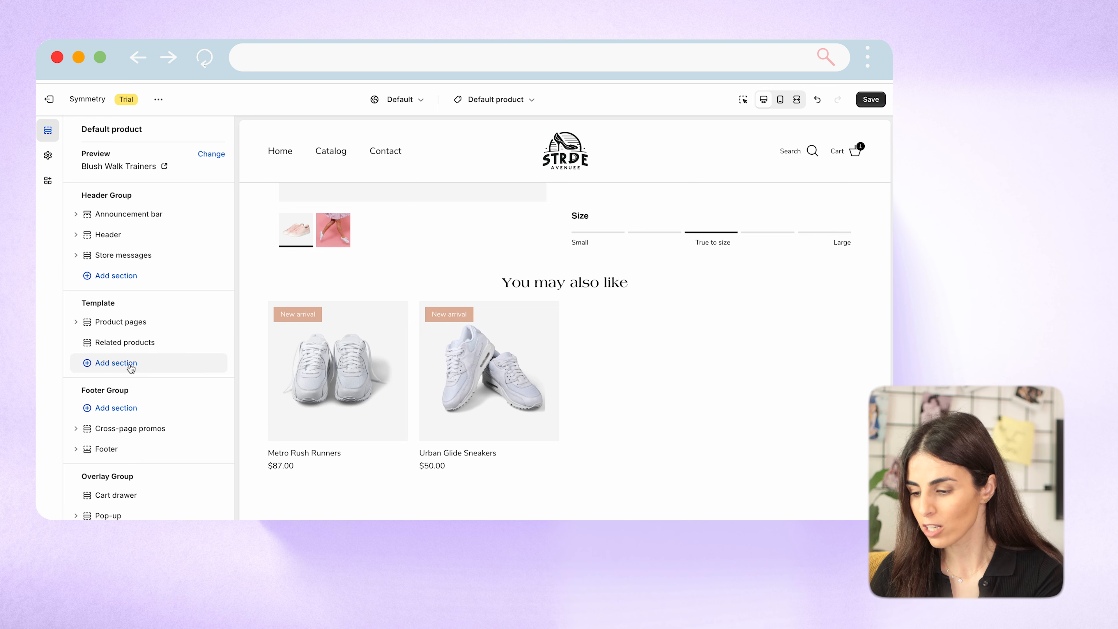
{"action": "left_click", "coordinate": [145, 364]}
{"action": "left_click", "coordinate": [304, 355]}
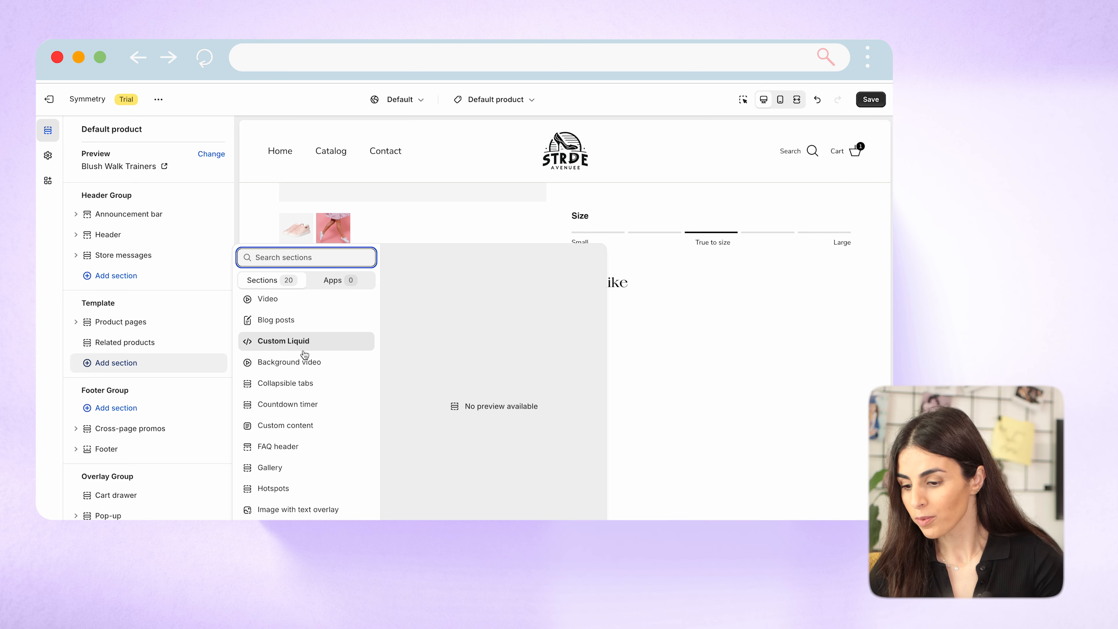
{"action": "left_click", "coordinate": [293, 468]}
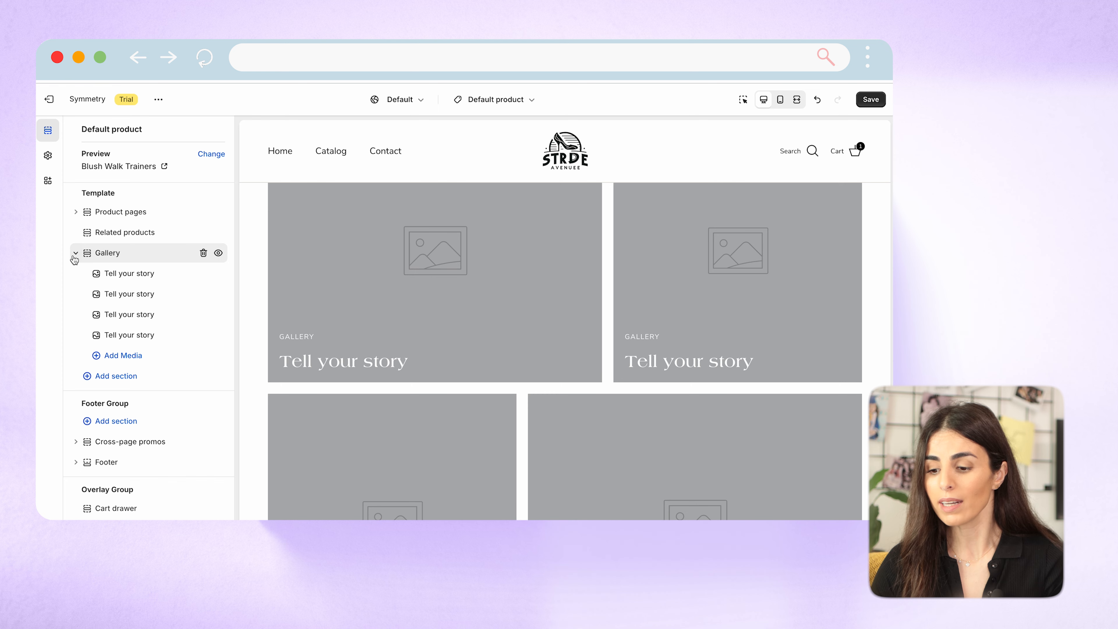
{"action": "left_click", "coordinate": [75, 250]}
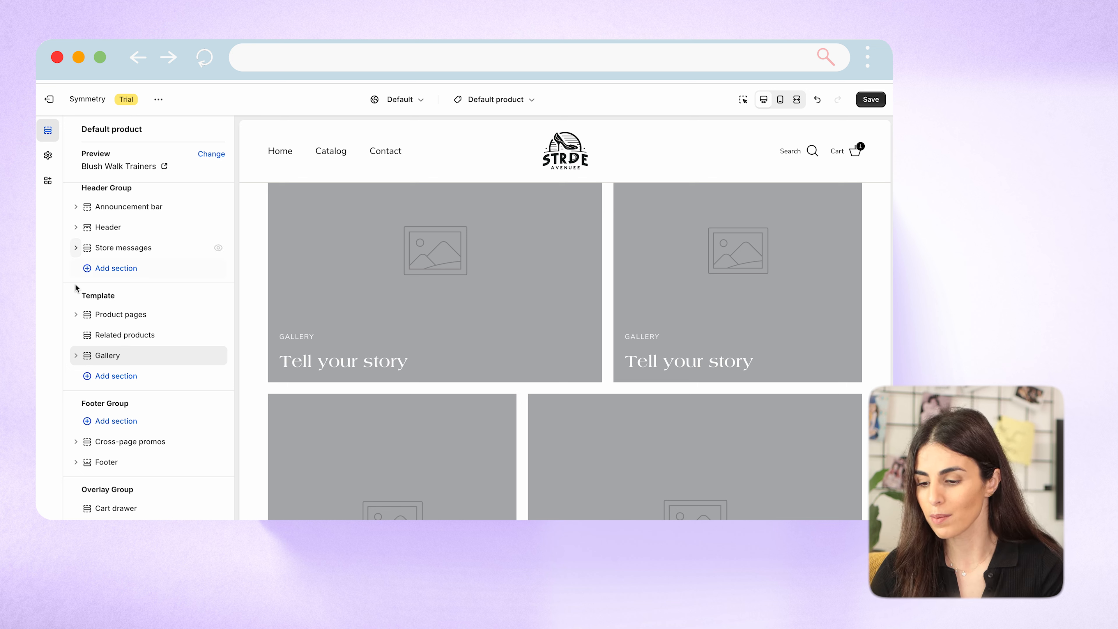
Add a Multi-column section below the Gallery section in the template.
{"action": "left_click", "coordinate": [143, 376]}
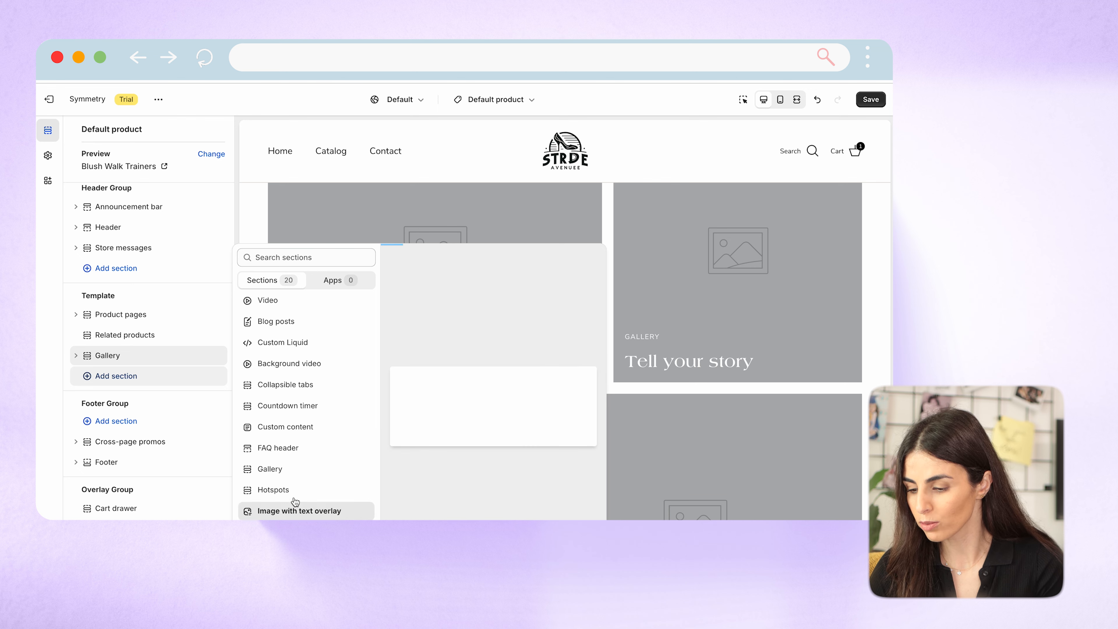
{"action": "scroll", "coordinate": [299, 487], "scroll_direction": "down", "scroll_amount": 4}
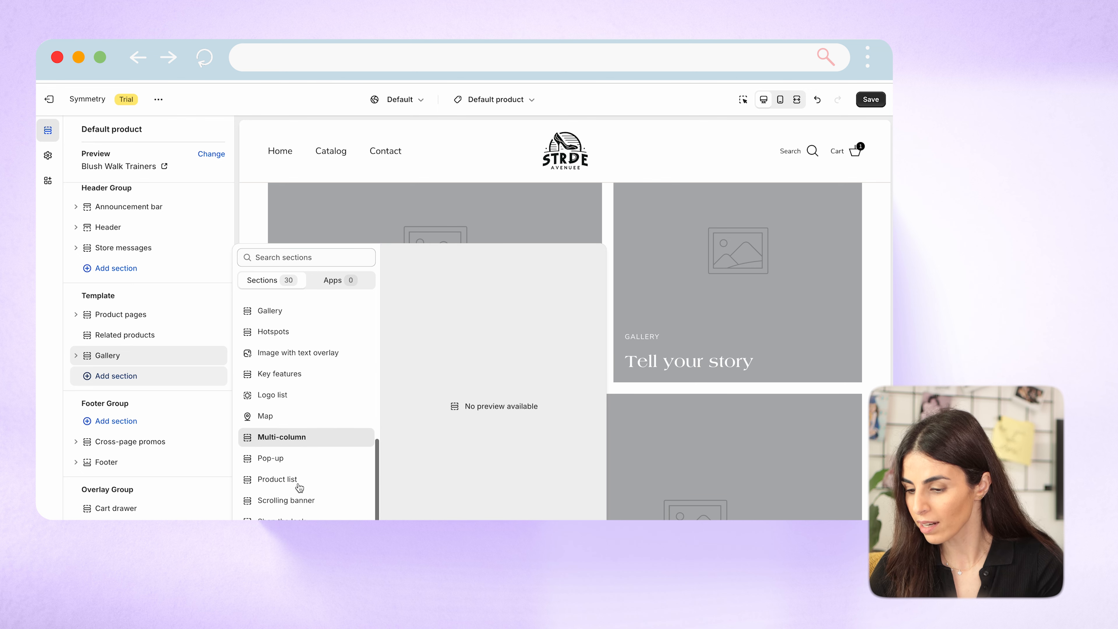
{"action": "left_click", "coordinate": [294, 437]}
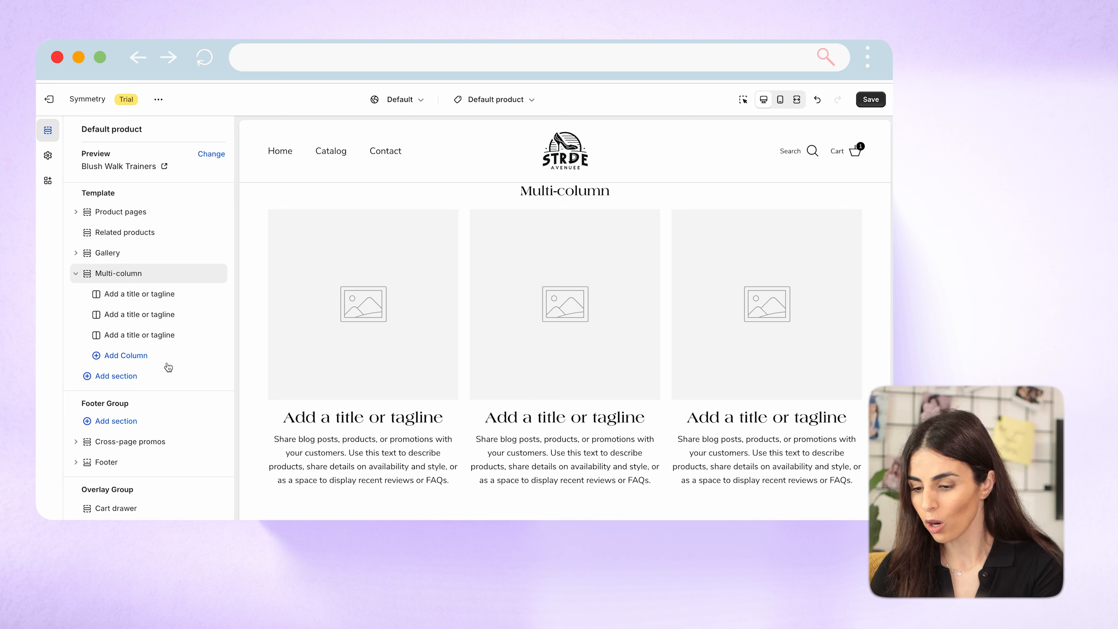
Preview the remaining section types and add a Hotspots section below the Multi-column section.
{"action": "left_click", "coordinate": [117, 376]}
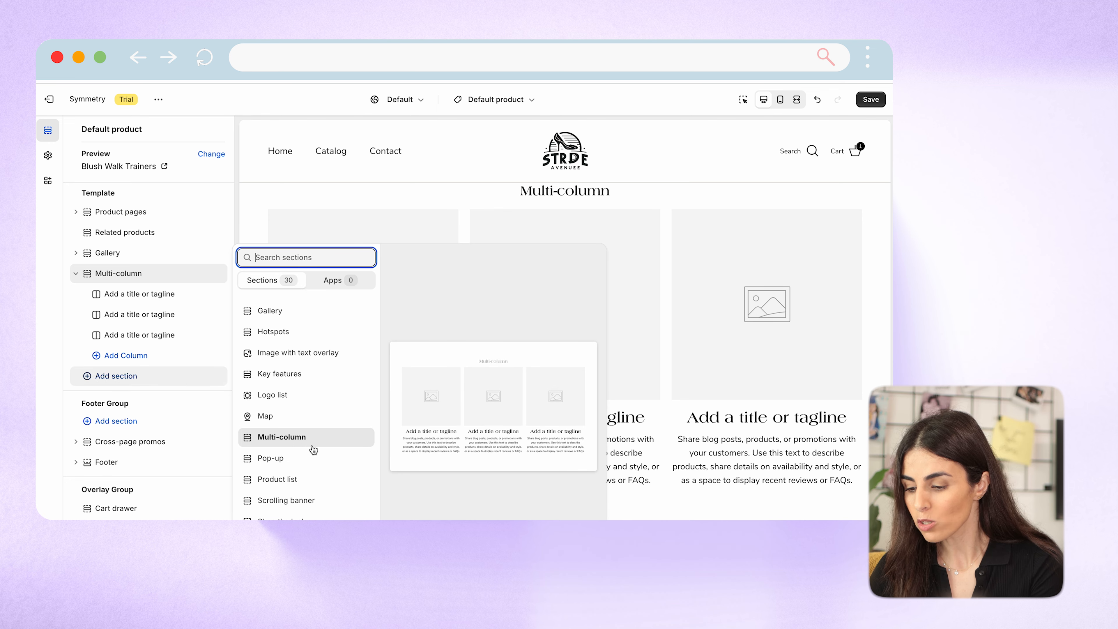
{"action": "scroll", "coordinate": [314, 449], "scroll_direction": "down", "scroll_amount": 1}
{"action": "scroll", "coordinate": [314, 450], "scroll_direction": "up", "scroll_amount": 1}
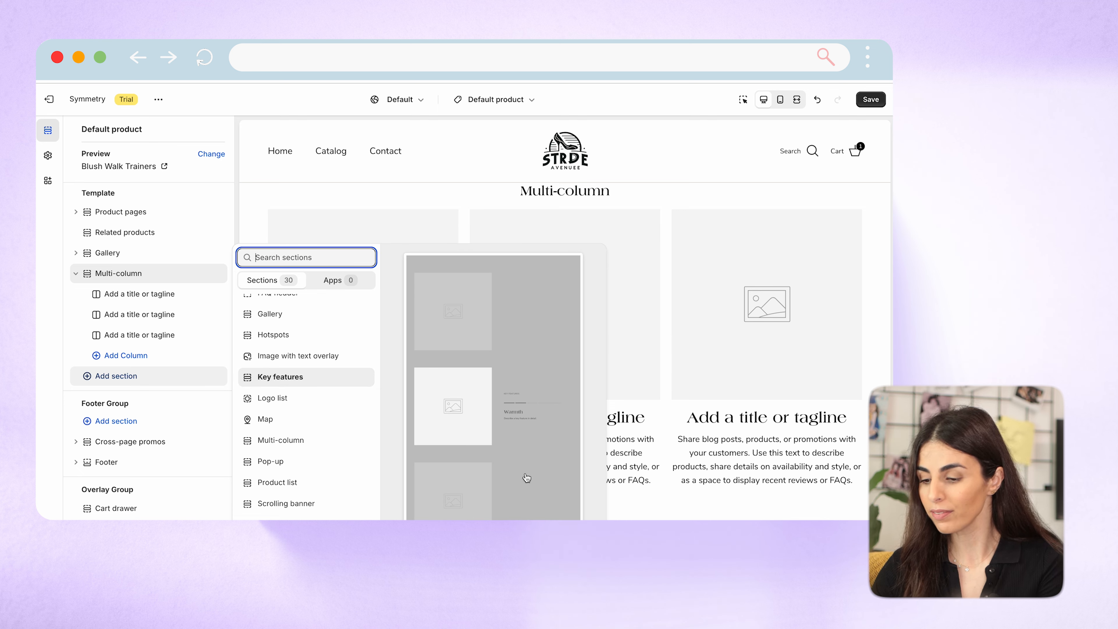
{"action": "left_click", "coordinate": [292, 342]}
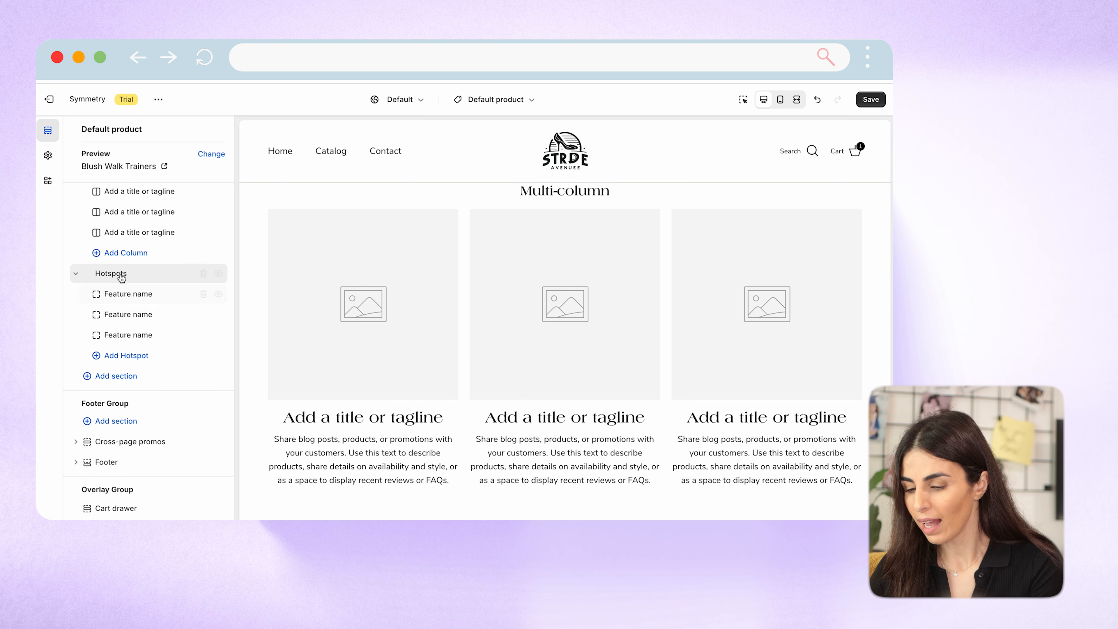
Set the Hotspots section's main image to the store library file "2" (PNG) and return to the section list.
{"action": "left_click", "coordinate": [121, 277]}
{"action": "left_click", "coordinate": [150, 197]}
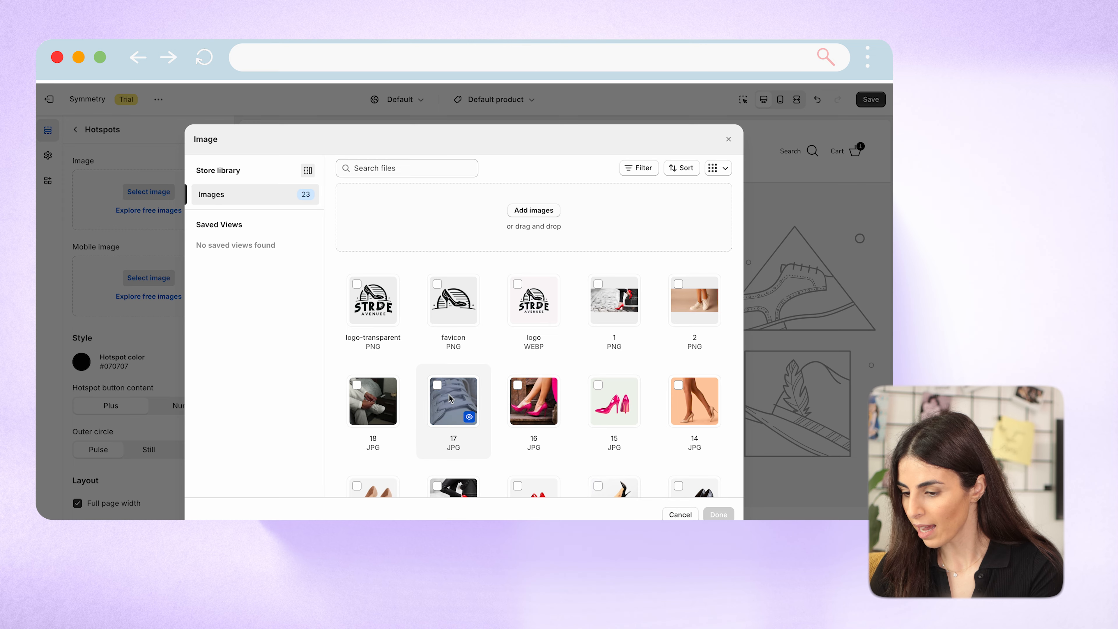
{"action": "scroll", "coordinate": [450, 398], "scroll_direction": "down", "scroll_amount": 2}
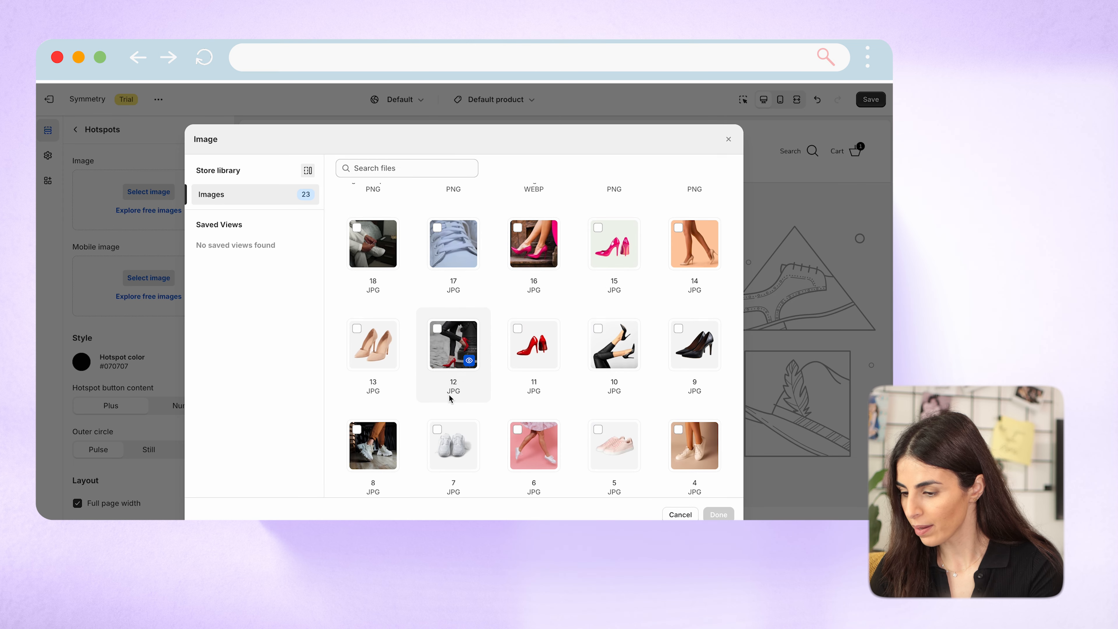
{"action": "scroll", "coordinate": [450, 398], "scroll_direction": "down", "scroll_amount": 2}
{"action": "scroll", "coordinate": [695, 330], "scroll_direction": "up", "scroll_amount": 5}
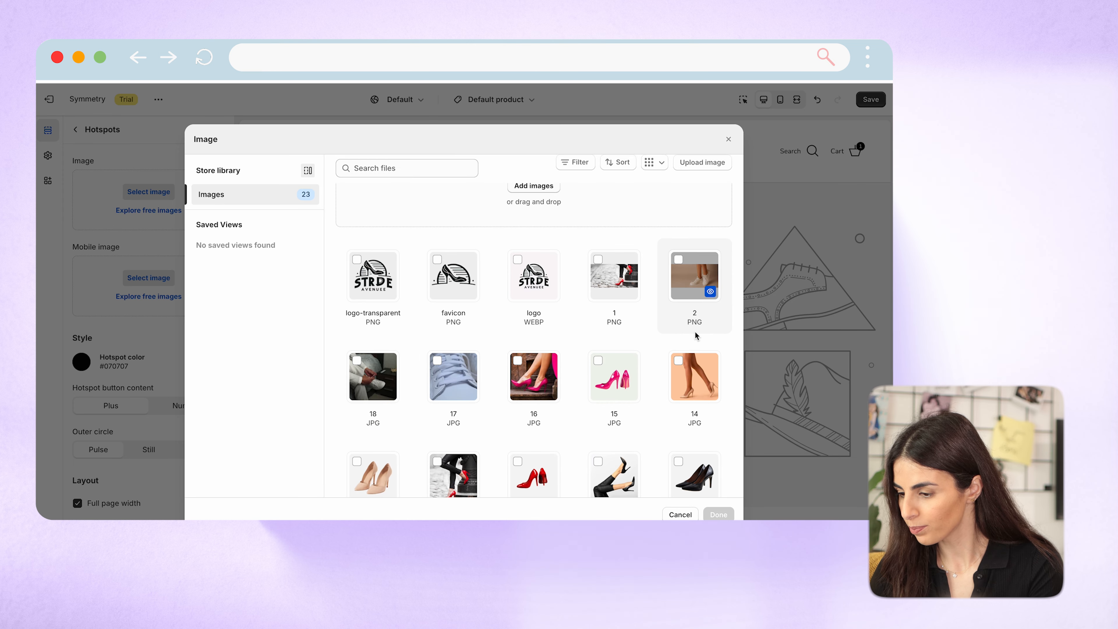
{"action": "left_click", "coordinate": [678, 259]}
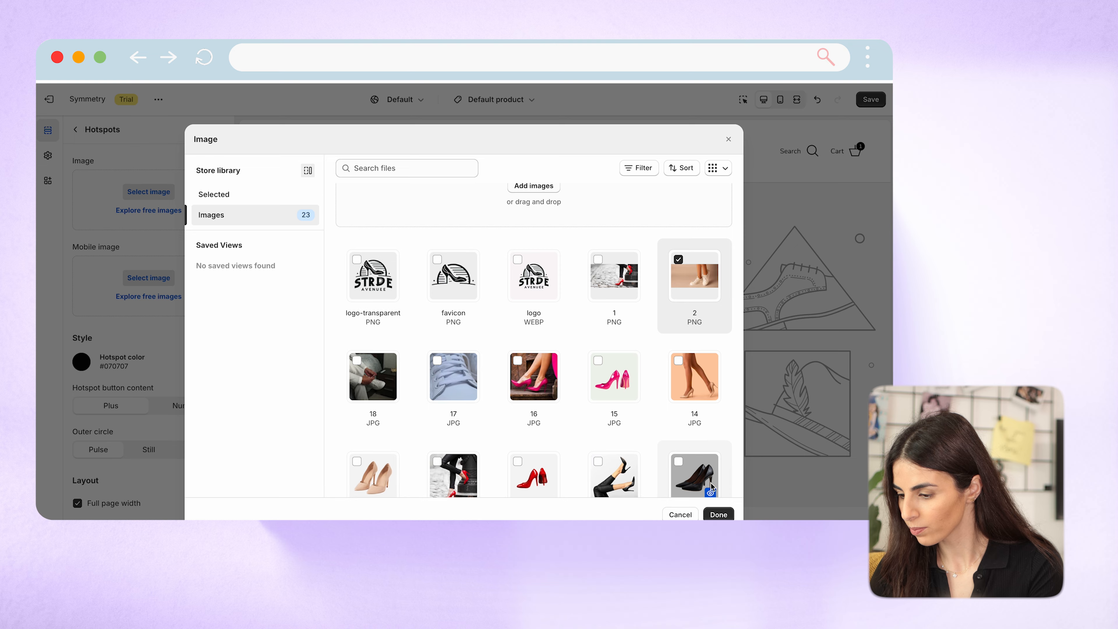
{"action": "left_click", "coordinate": [717, 513]}
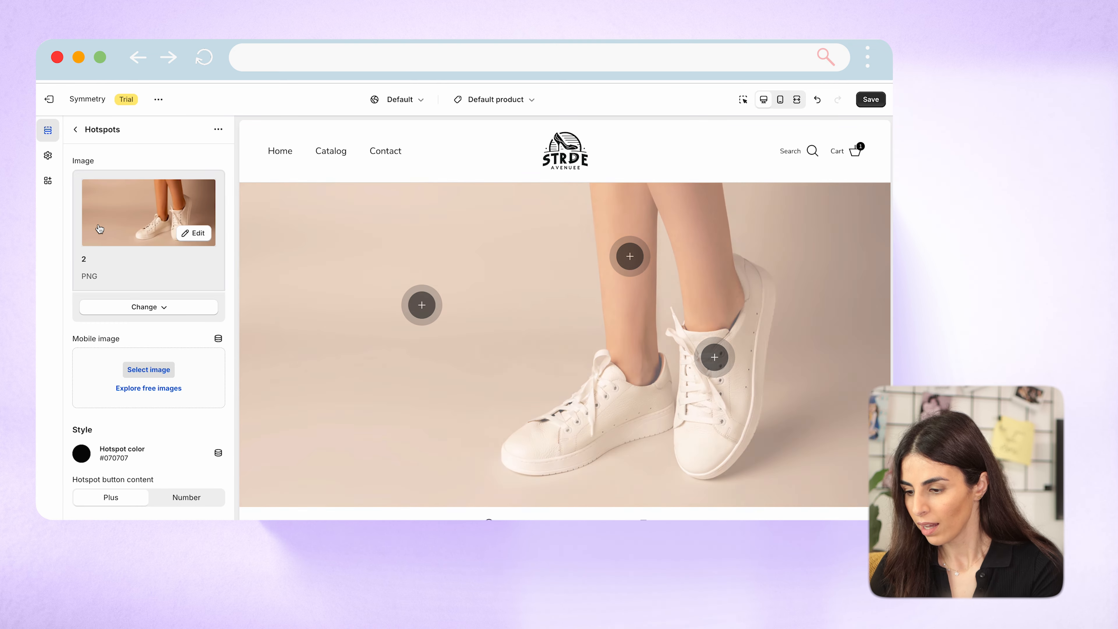
{"action": "left_click", "coordinate": [76, 129]}
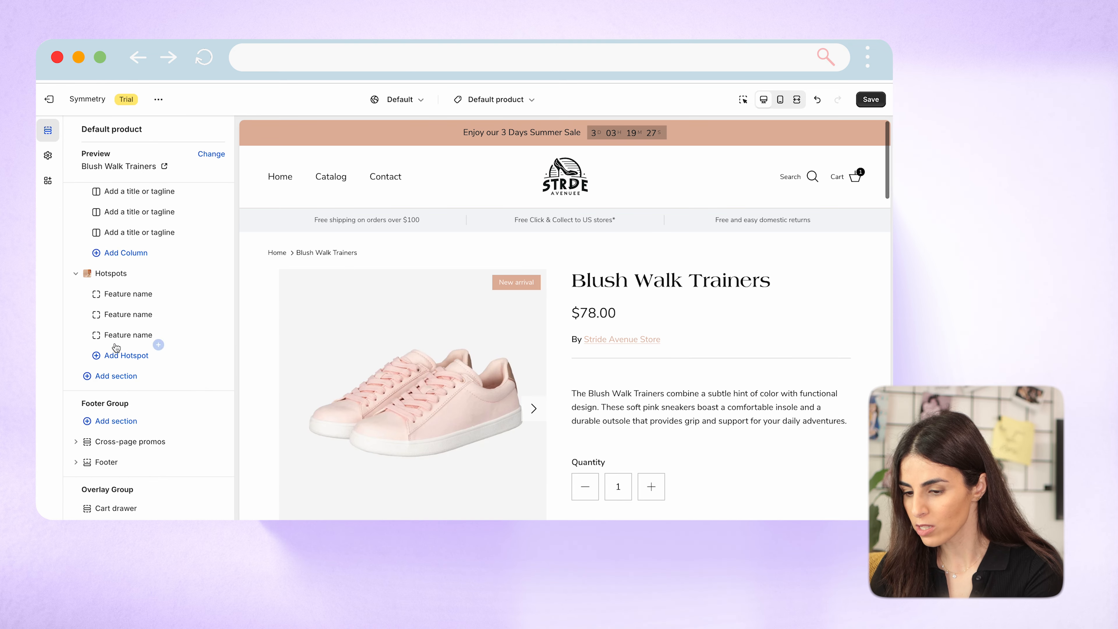
Change the first hotspot's heading to "Fit To Size", look through its icon options, and return to the section list.
{"action": "left_click", "coordinate": [122, 295]}
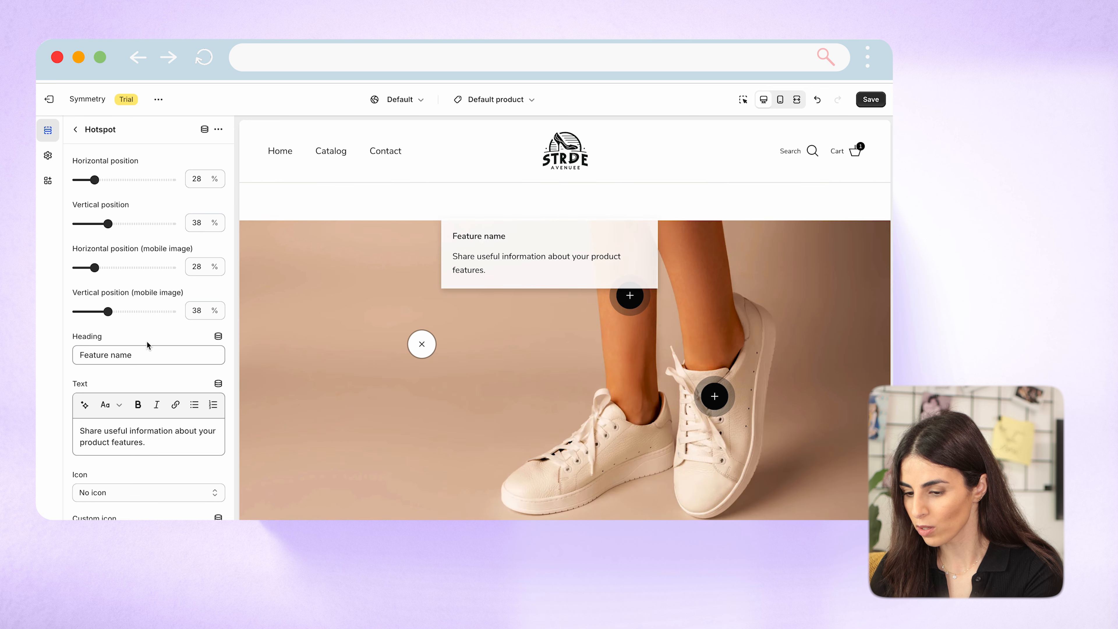
{"action": "triple_click", "coordinate": [147, 354]}
{"action": "type", "text": "Fit To Sie"}
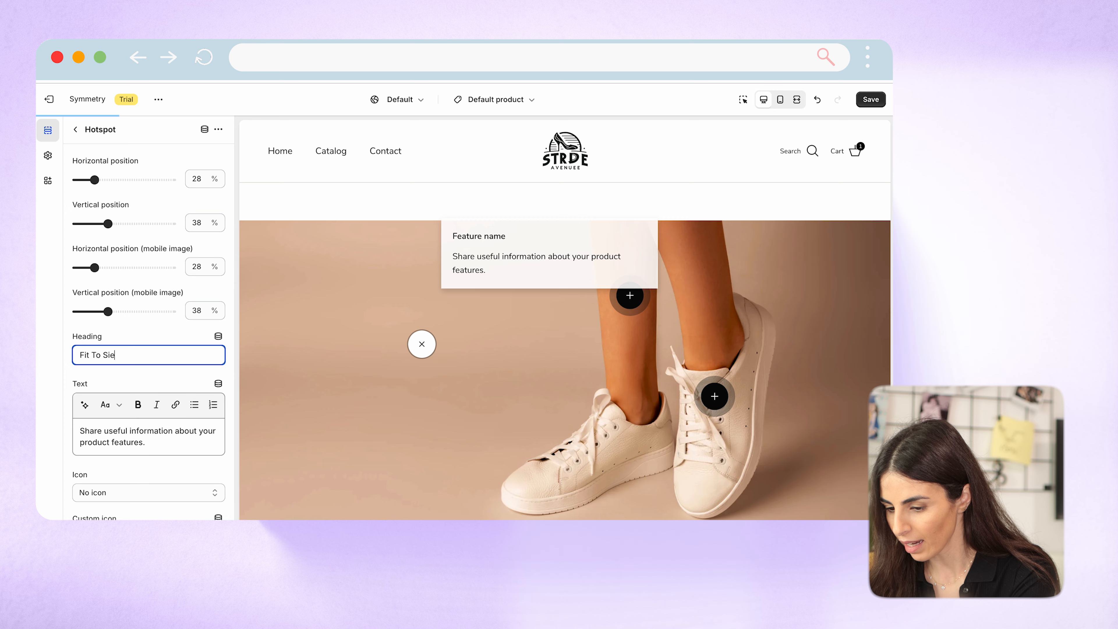
{"action": "type", "text": "z"}
{"action": "key", "text": "BackSpace"}
{"action": "key", "text": "BackSpace"}
{"action": "type", "text": "ze"}
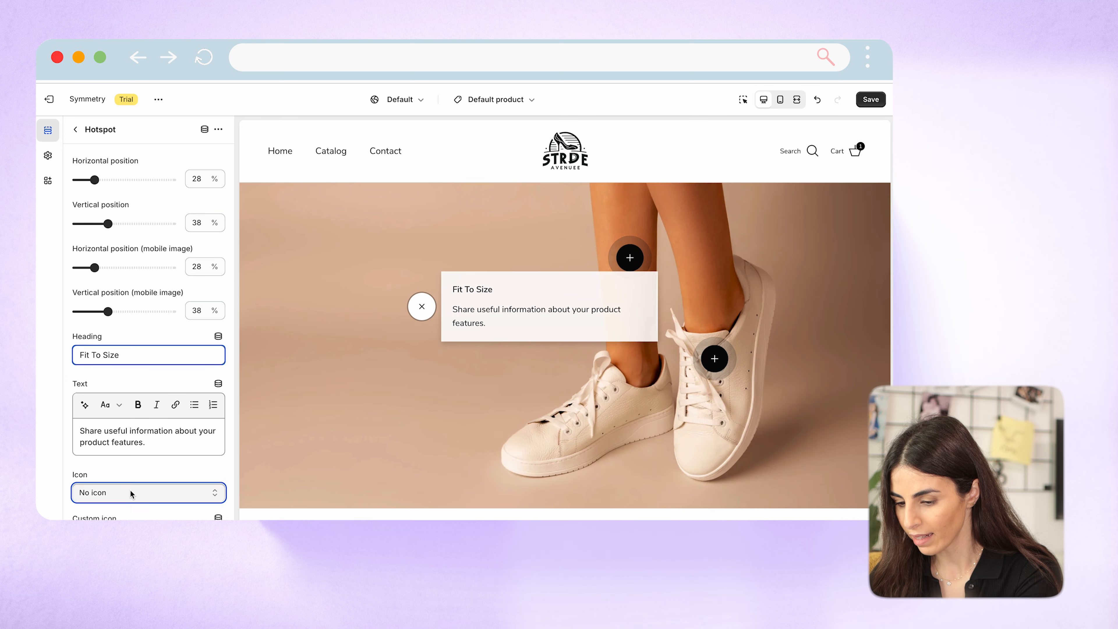
{"action": "left_click", "coordinate": [131, 494]}
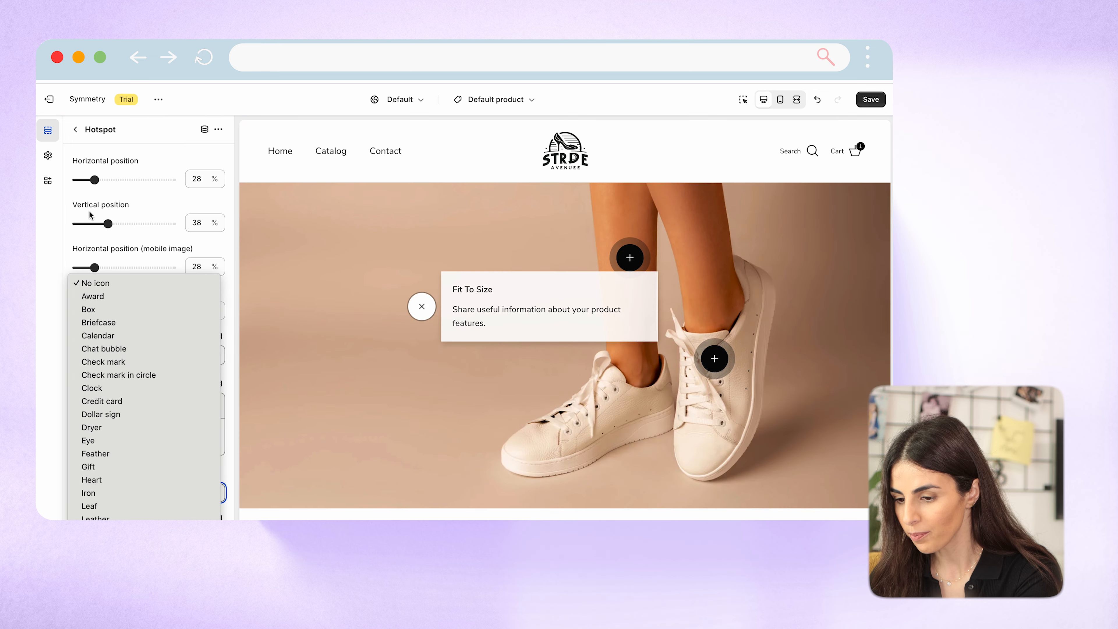
{"action": "left_click", "coordinate": [75, 129]}
{"action": "left_click", "coordinate": [76, 129]}
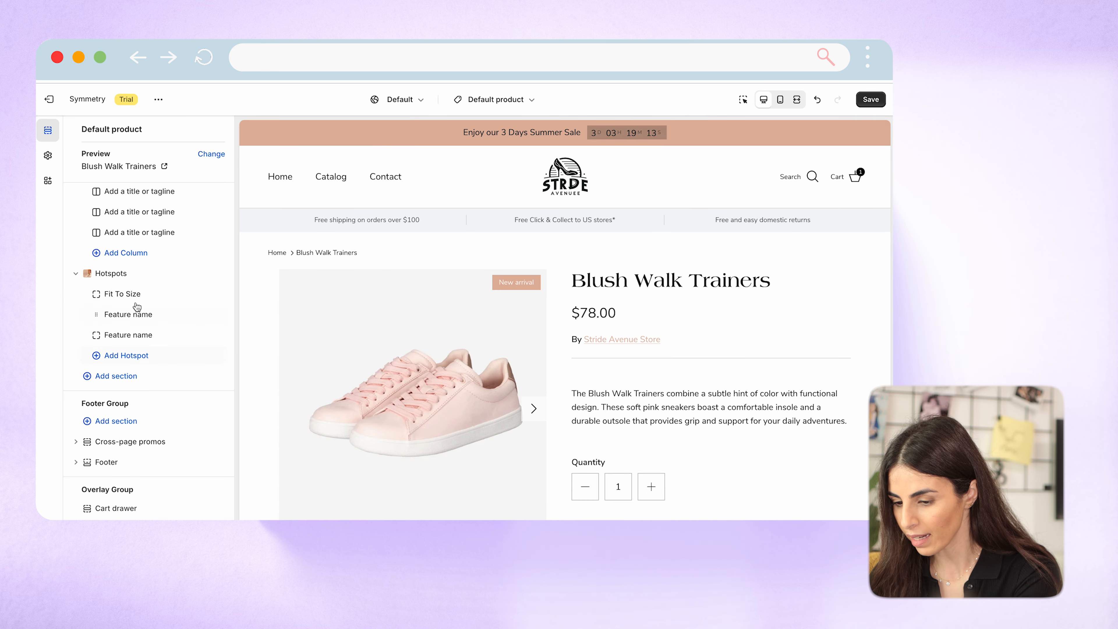
Change the second hotspot's heading to "Vegan" and return to the section list.
{"action": "left_click", "coordinate": [132, 313]}
{"action": "left_click_drag", "start_coordinate": [134, 355], "coordinate": [36, 357]}
{"action": "type", "text": "Vegan"}
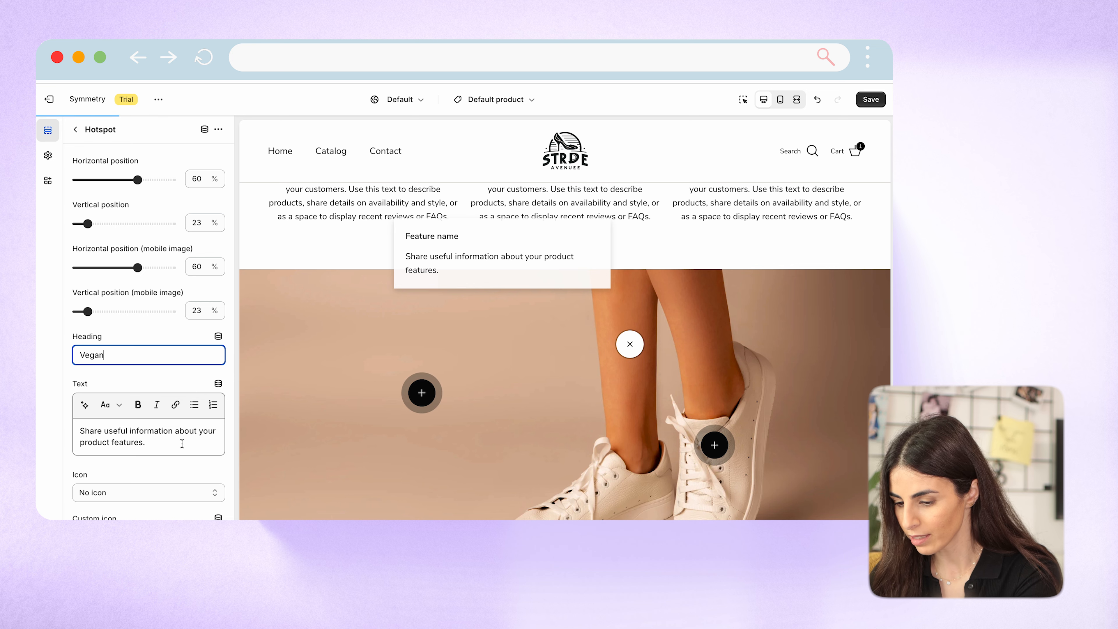
{"action": "left_click_drag", "start_coordinate": [181, 444], "coordinate": [78, 428]}
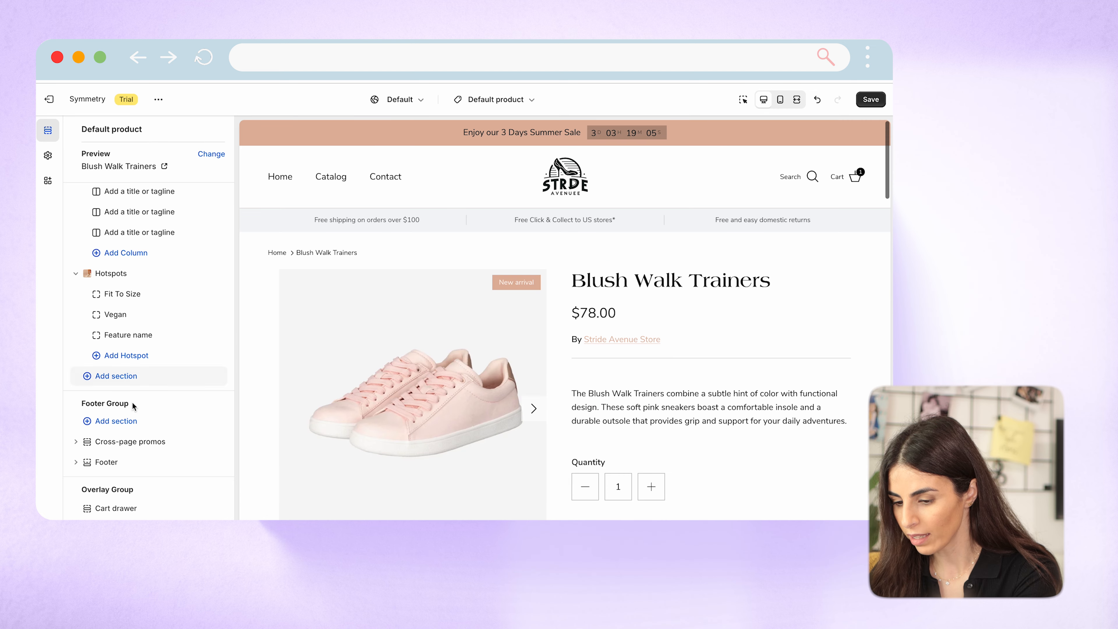
Change the third hotspot's heading to "Sustainable" and return to the section list.
{"action": "left_click", "coordinate": [127, 335]}
{"action": "triple_click", "coordinate": [147, 359]}
{"action": "type", "text": "Sustainable"}
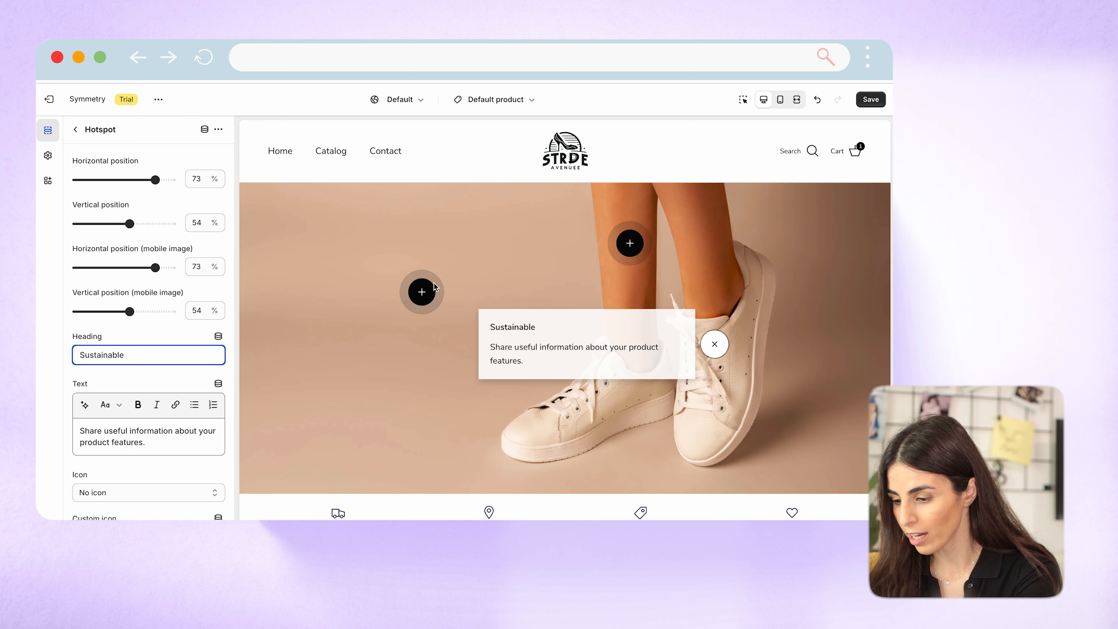
{"action": "left_click", "coordinate": [76, 130]}
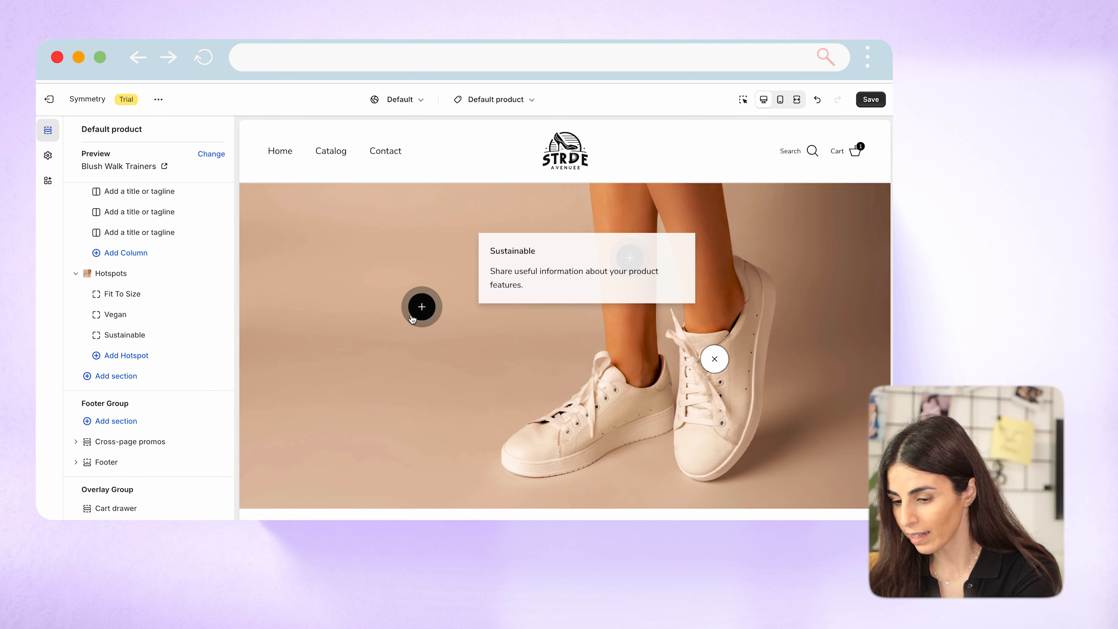
Move the Fit To Size hotspot onto the shoe by setting its horizontal position to 69% and vertical position to 56%.
{"action": "left_click", "coordinate": [411, 317]}
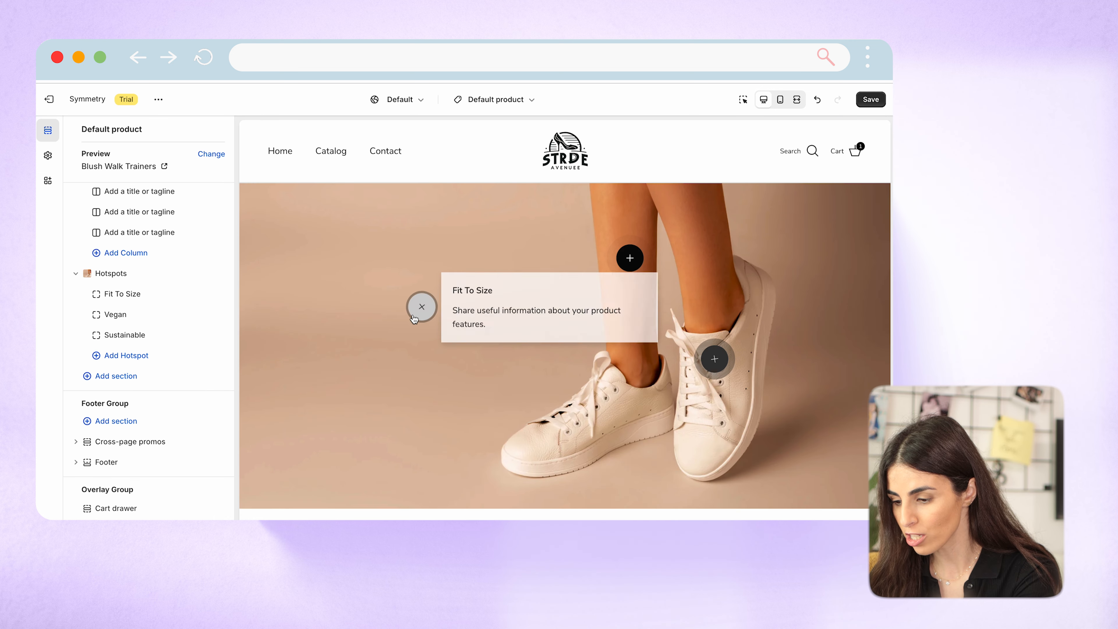
{"action": "left_click", "coordinate": [111, 296]}
{"action": "left_click_drag", "start_coordinate": [97, 178], "coordinate": [149, 179]}
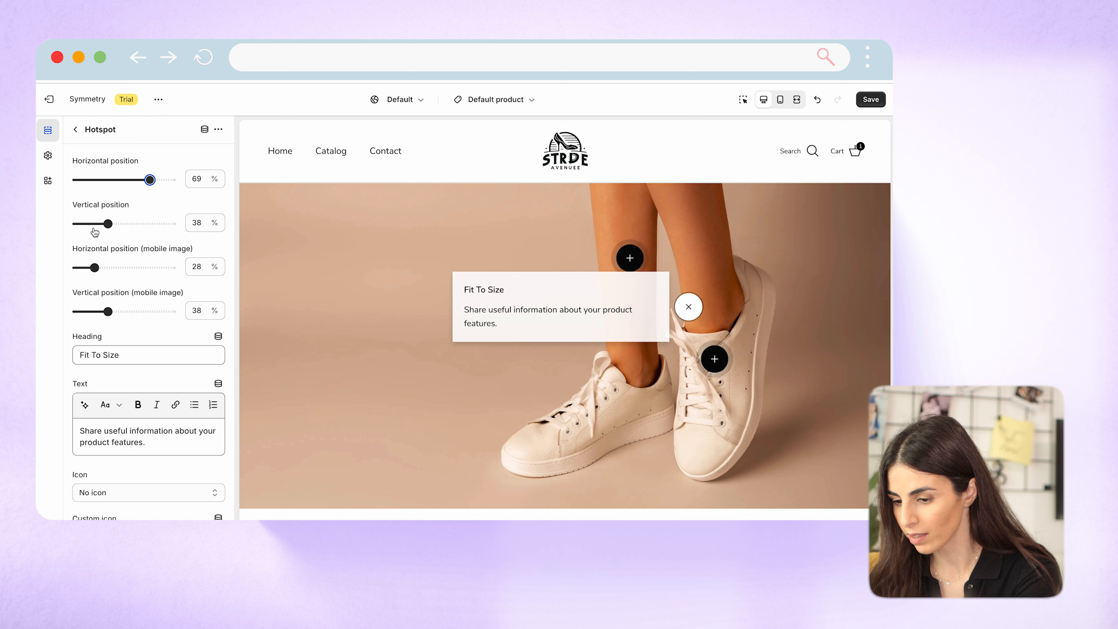
{"action": "left_click_drag", "start_coordinate": [108, 224], "coordinate": [103, 223]}
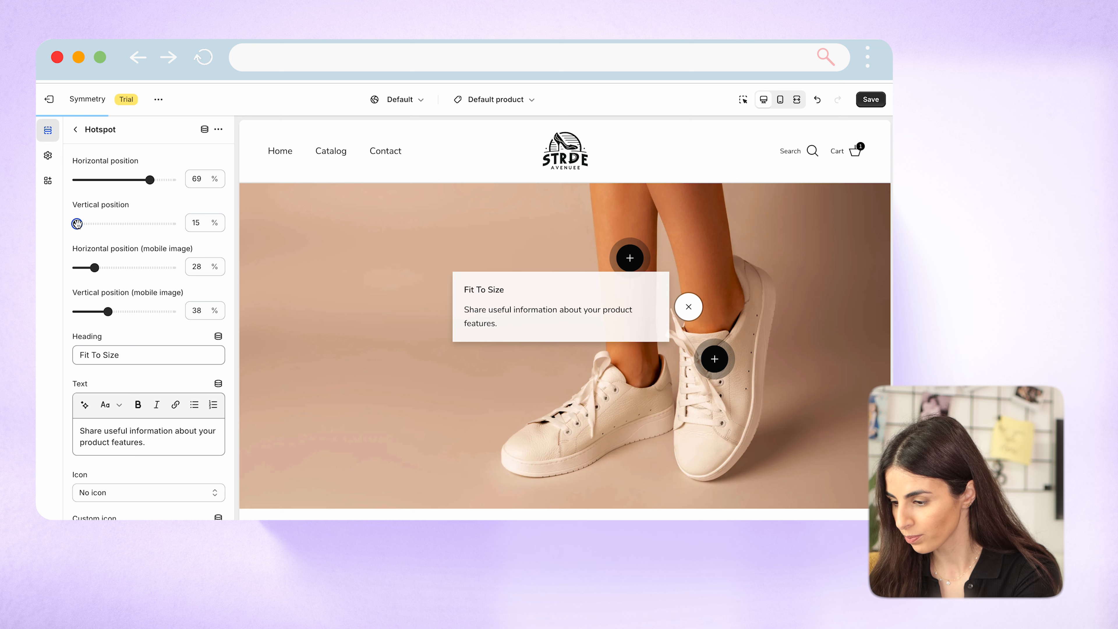
{"action": "left_click_drag", "start_coordinate": [77, 223], "coordinate": [133, 233]}
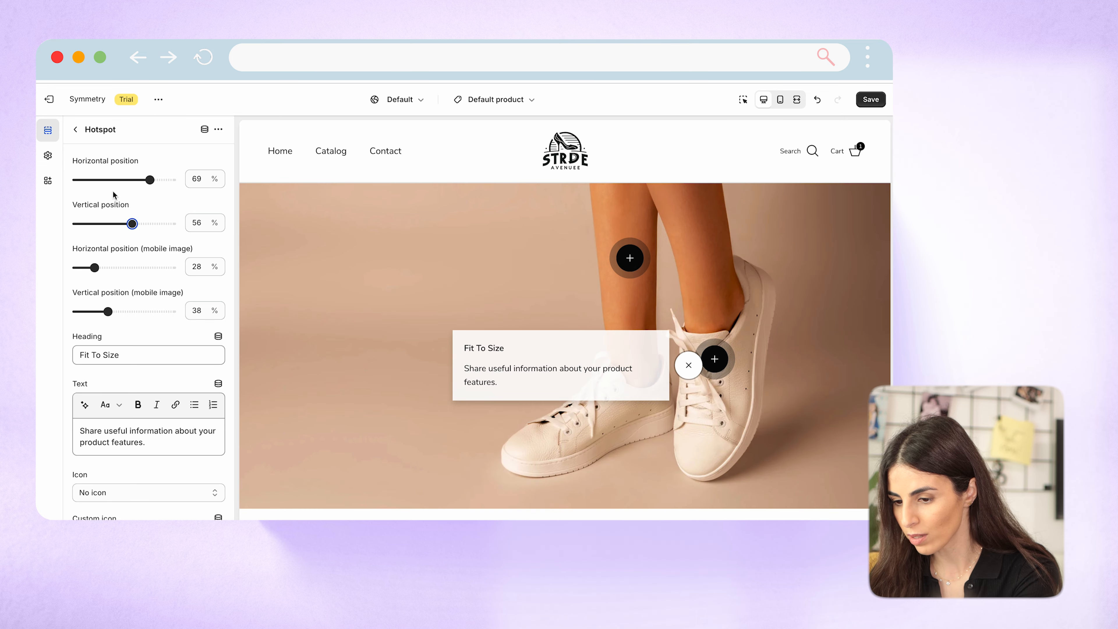
{"action": "left_click", "coordinate": [75, 128]}
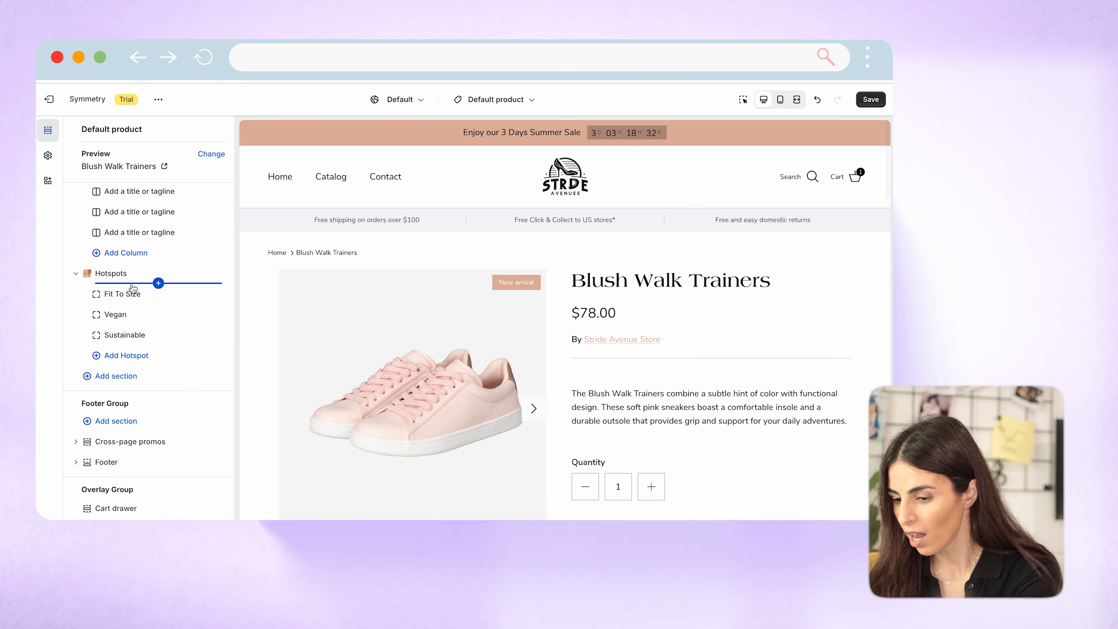
Move the Vegan hotspot down onto the other shoe by setting its vertical position to 66%.
{"action": "left_click", "coordinate": [126, 314]}
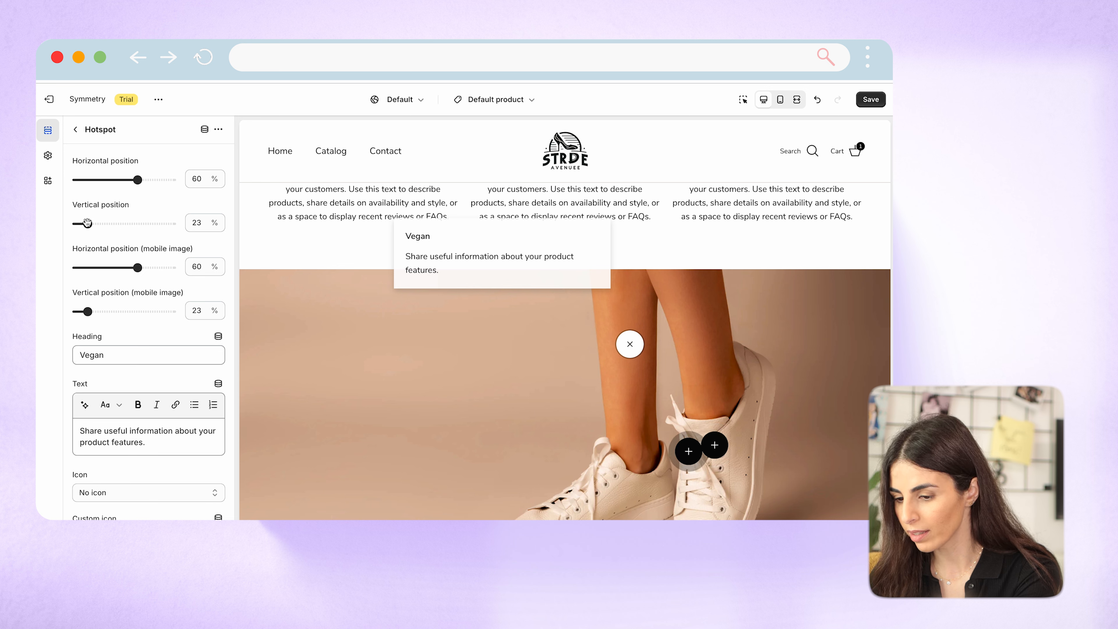
{"action": "left_click_drag", "start_coordinate": [88, 223], "coordinate": [145, 223]}
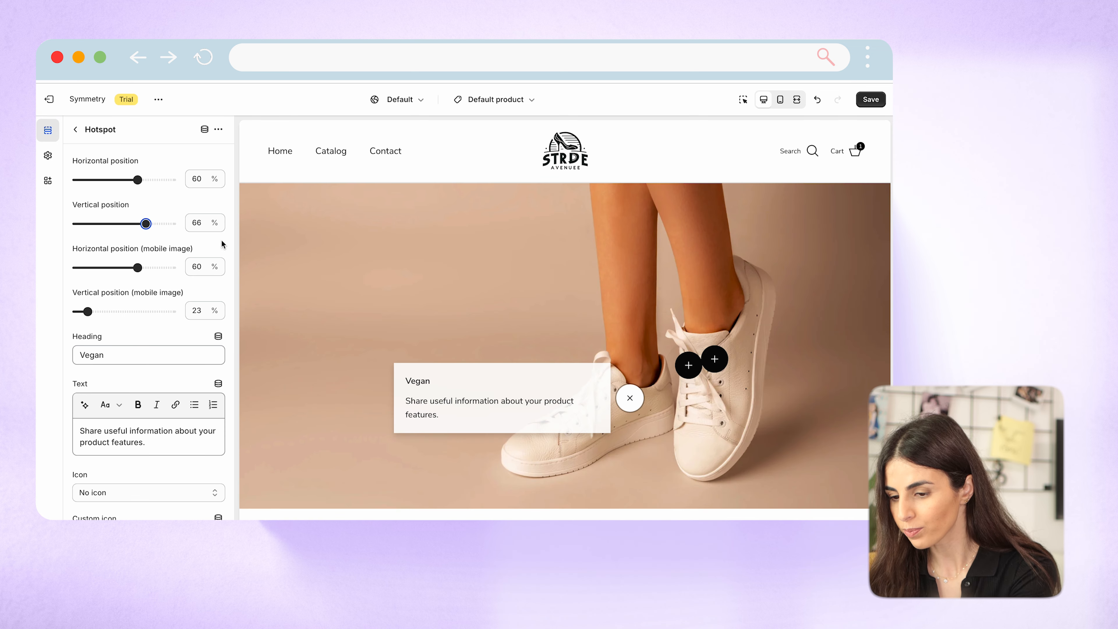
Add a Shop the look section below the Hotspots section and open its product settings.
{"action": "left_click", "coordinate": [75, 129]}
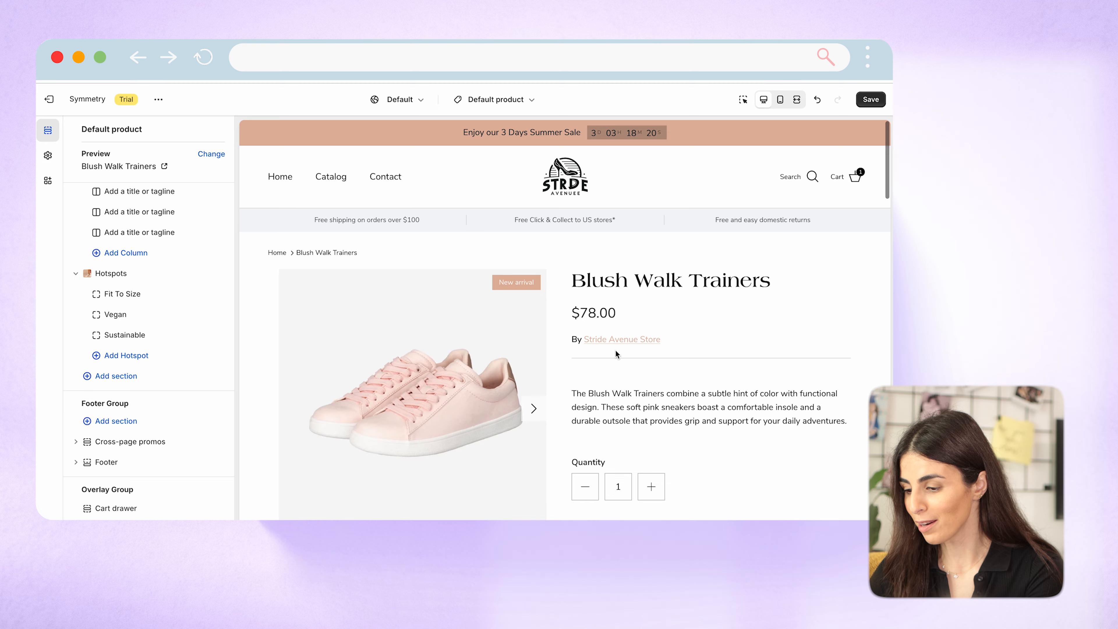
{"action": "scroll", "coordinate": [625, 354], "scroll_direction": "down", "scroll_amount": 10}
{"action": "scroll", "coordinate": [633, 359], "scroll_direction": "down", "scroll_amount": 15}
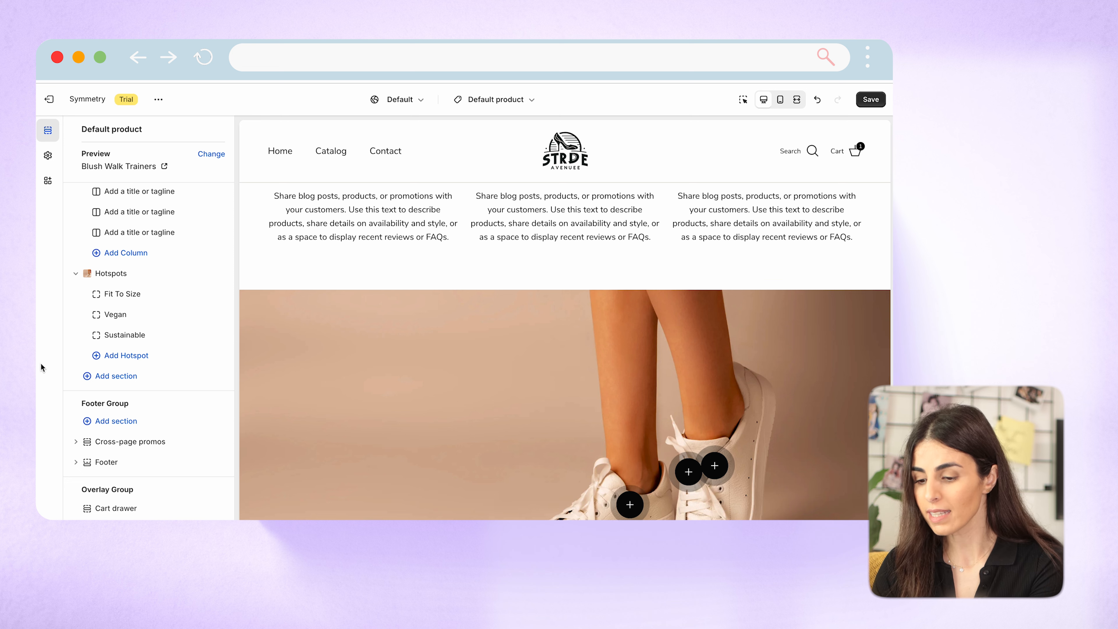
{"action": "left_click", "coordinate": [118, 377]}
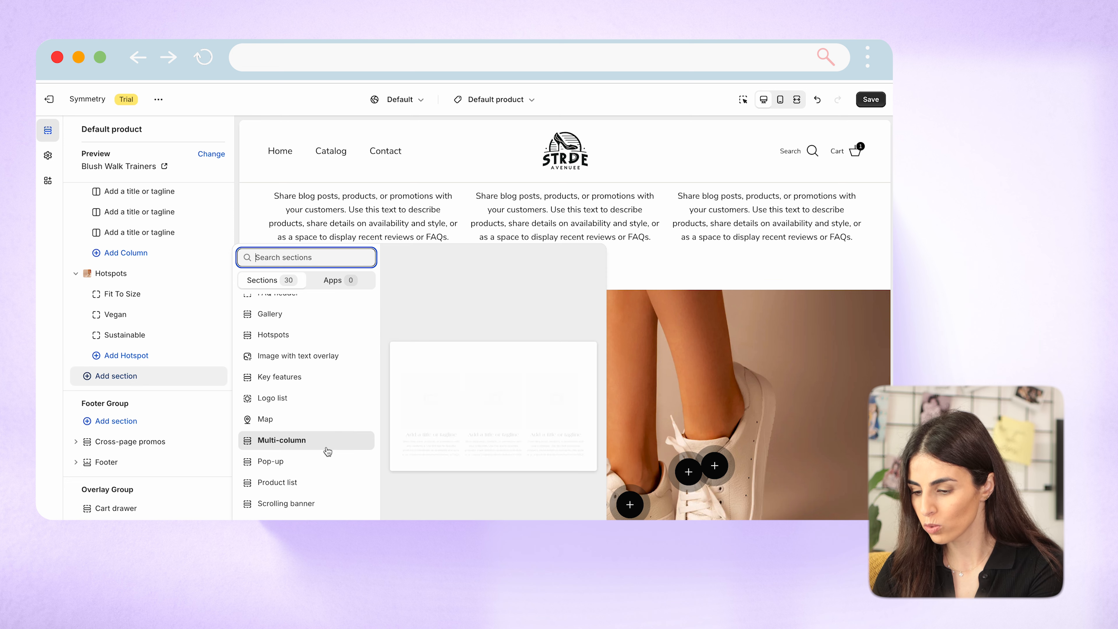
{"action": "scroll", "coordinate": [308, 467], "scroll_direction": "down", "scroll_amount": 1}
{"action": "left_click", "coordinate": [292, 492]}
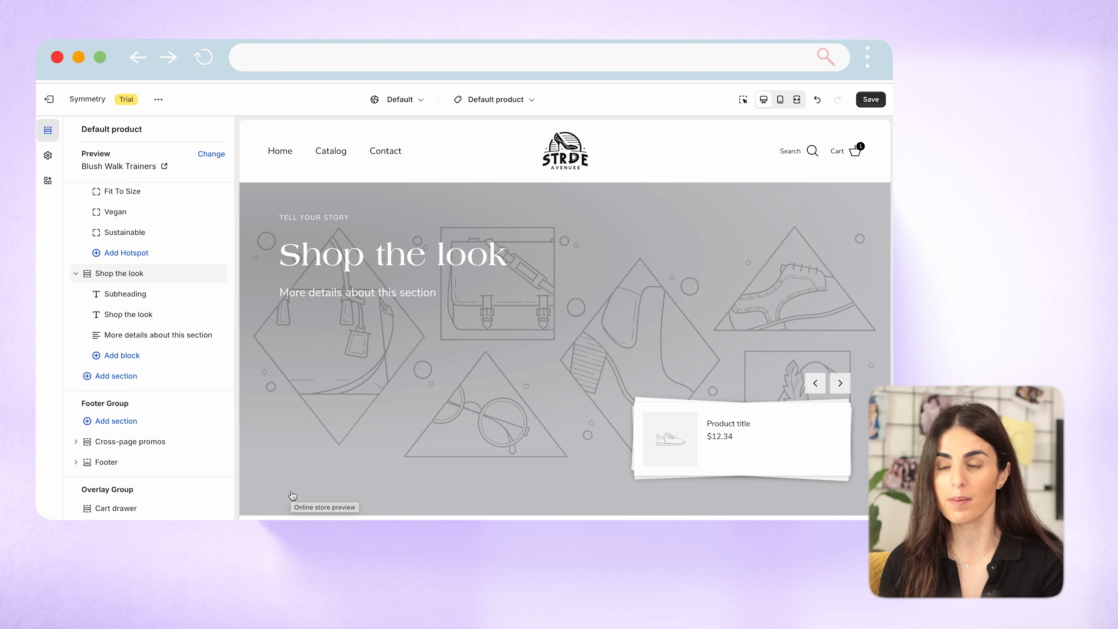
{"action": "left_click", "coordinate": [137, 273]}
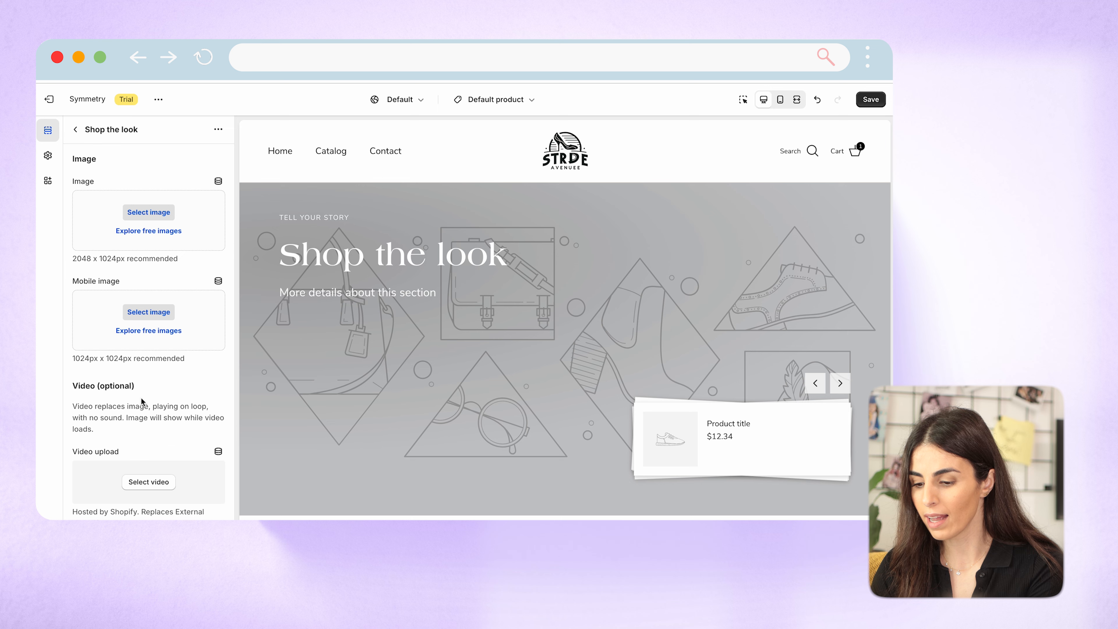
{"action": "scroll", "coordinate": [141, 396], "scroll_direction": "down", "scroll_amount": 5}
{"action": "scroll", "coordinate": [143, 395], "scroll_direction": "down", "scroll_amount": 5}
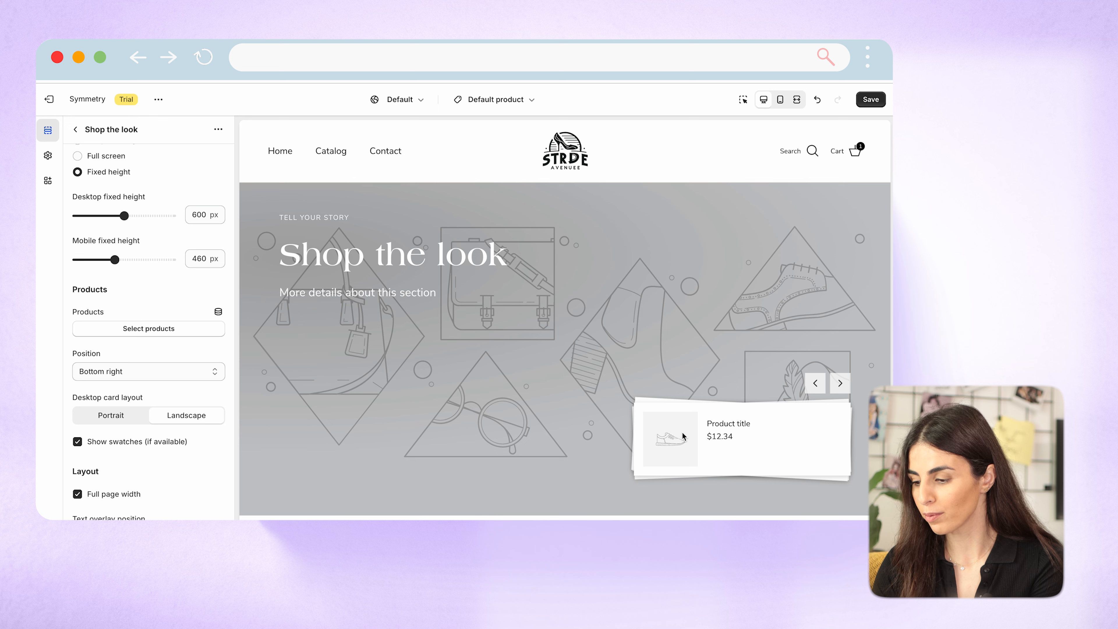
Assign Blush Walk Trainers and Classic Court Whites to the Shop the look section and browse its product cards in the preview.
{"action": "left_click", "coordinate": [163, 330]}
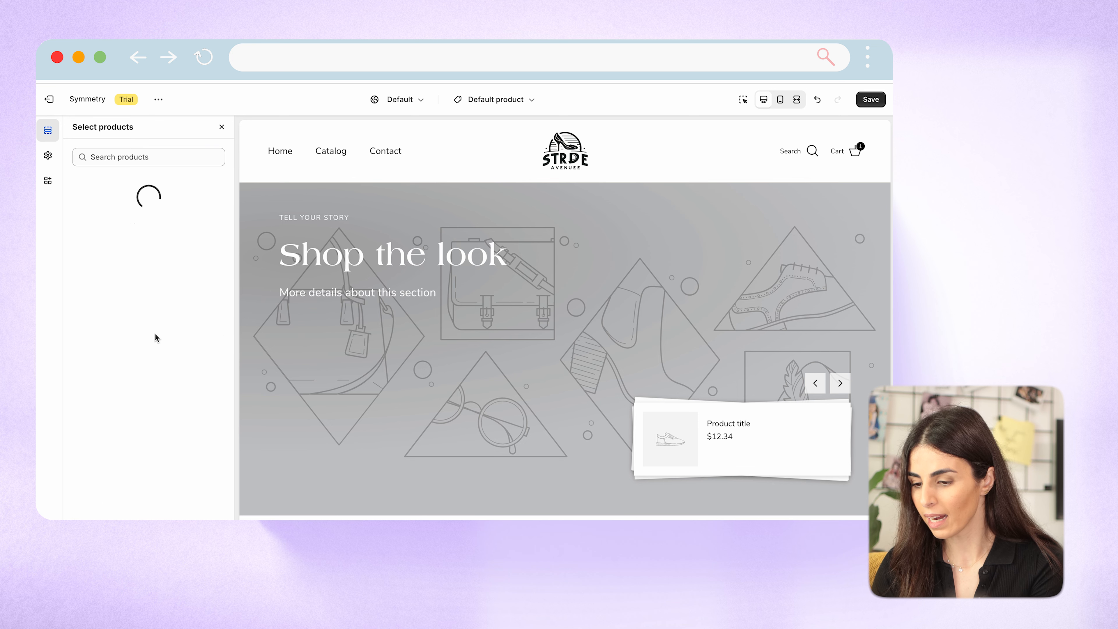
{"action": "left_click", "coordinate": [77, 204]}
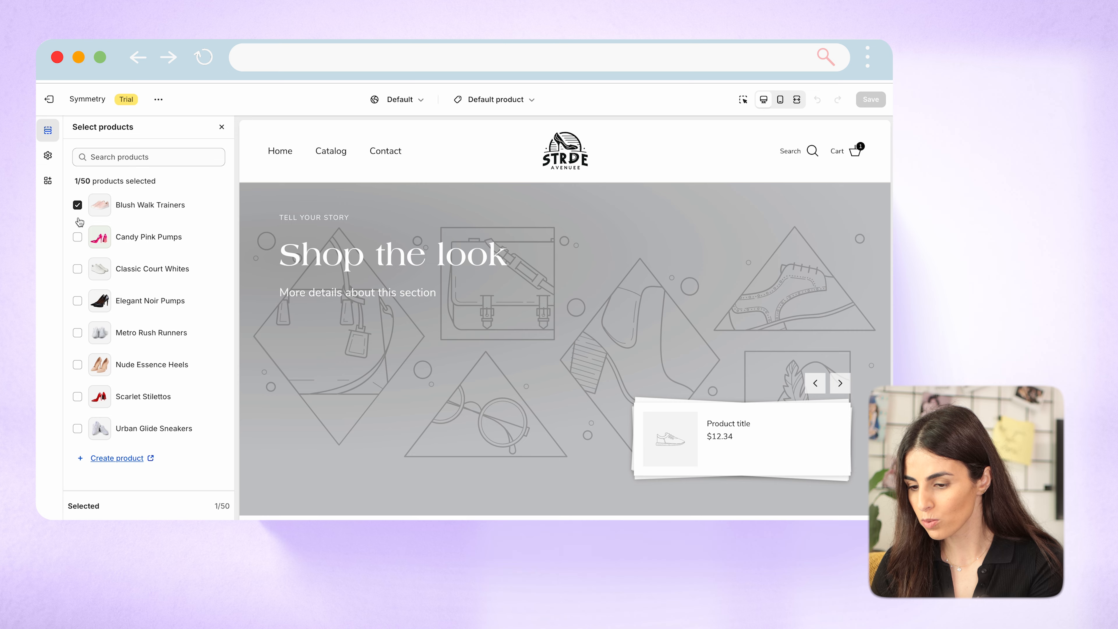
{"action": "left_click", "coordinate": [79, 269]}
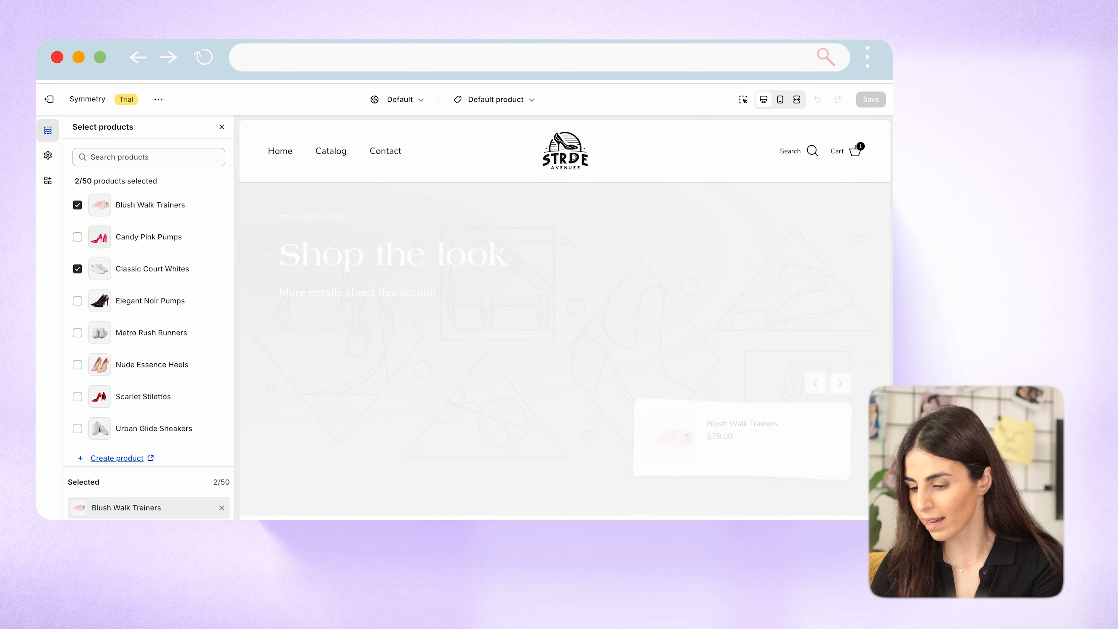
{"action": "key", "text": "Escape"}
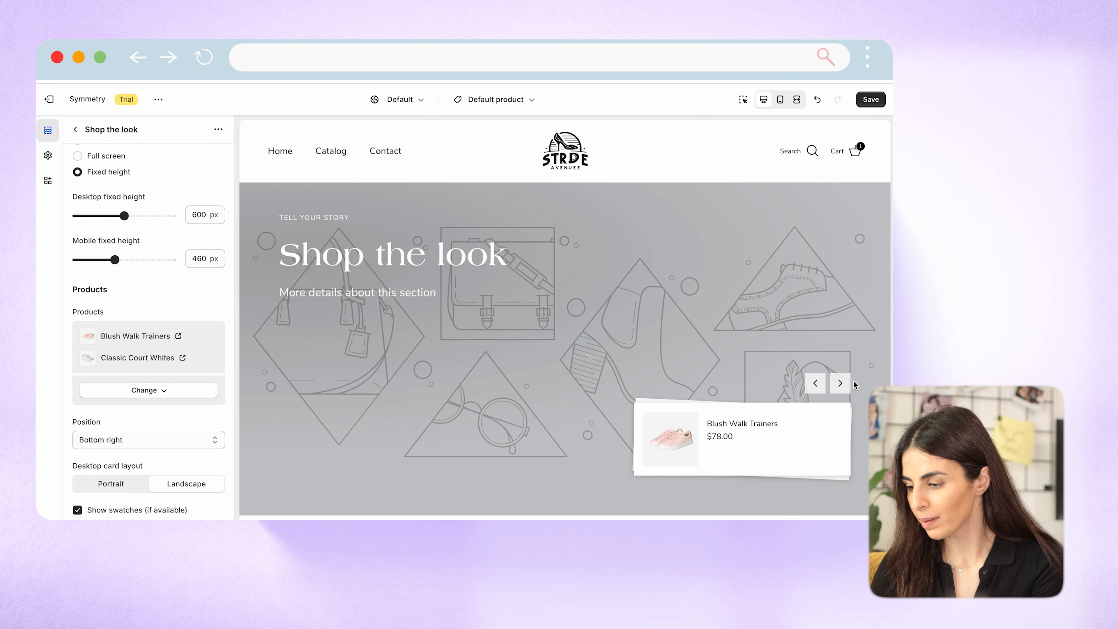
{"action": "left_click", "coordinate": [840, 383]}
{"action": "left_click", "coordinate": [814, 383]}
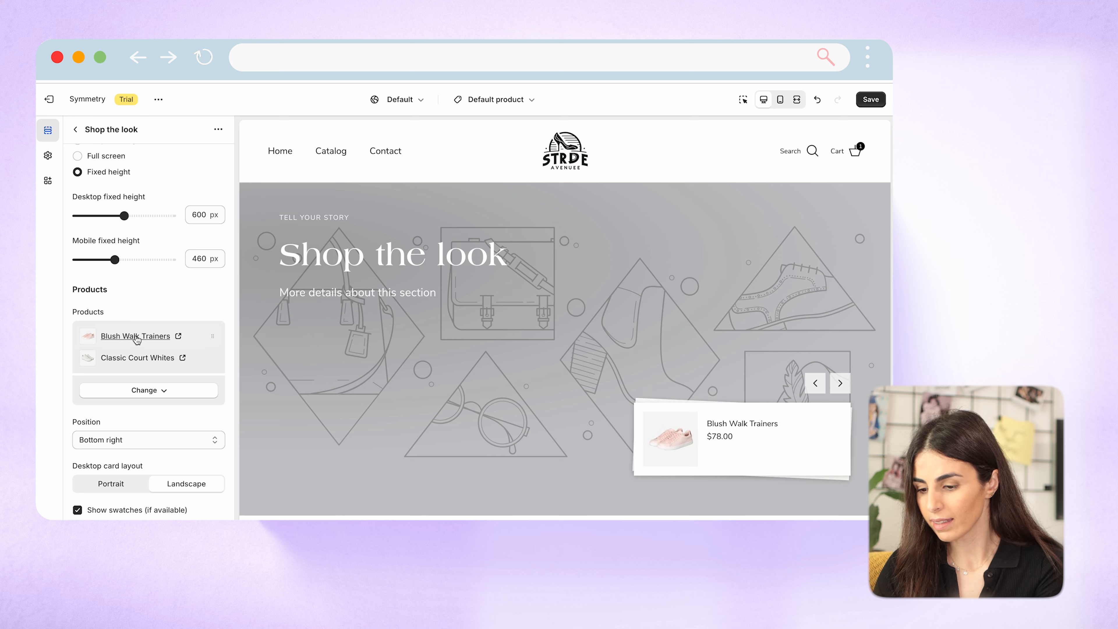
Remove the selected products from the Shop the look section.
{"action": "left_click", "coordinate": [144, 390]}
{"action": "left_click", "coordinate": [138, 436]}
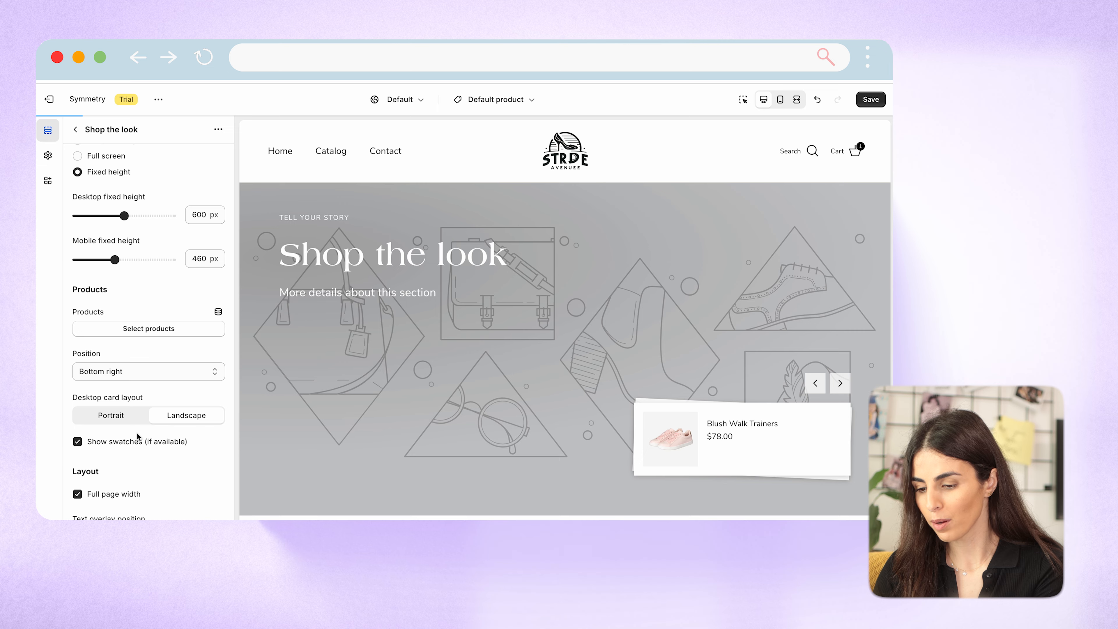